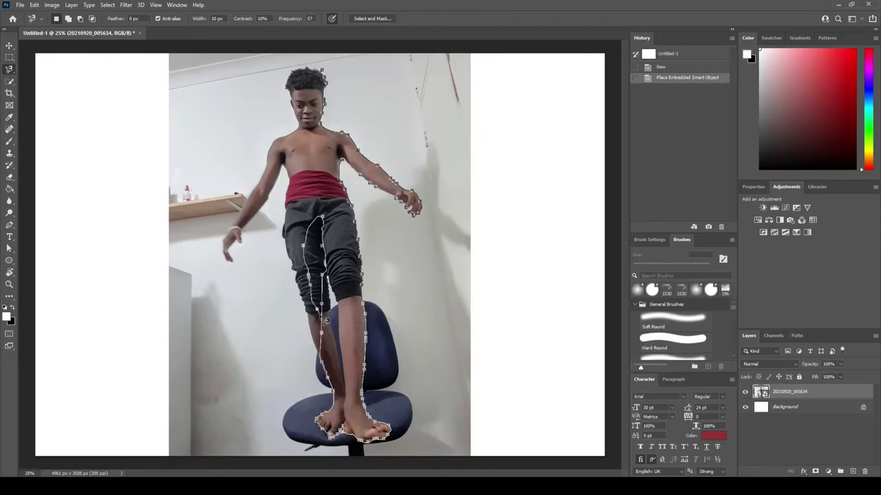
- Quick-select the seated figure and chair, subtracting background near the hands and arm
{"action": "key", "text": "Escape"}
{"action": "key", "text": "w"}
{"action": "left_click_drag", "start_coordinate": [310, 206], "coordinate": [289, 138]}
{"action": "left_click_drag", "start_coordinate": [289, 227], "coordinate": [261, 207]}
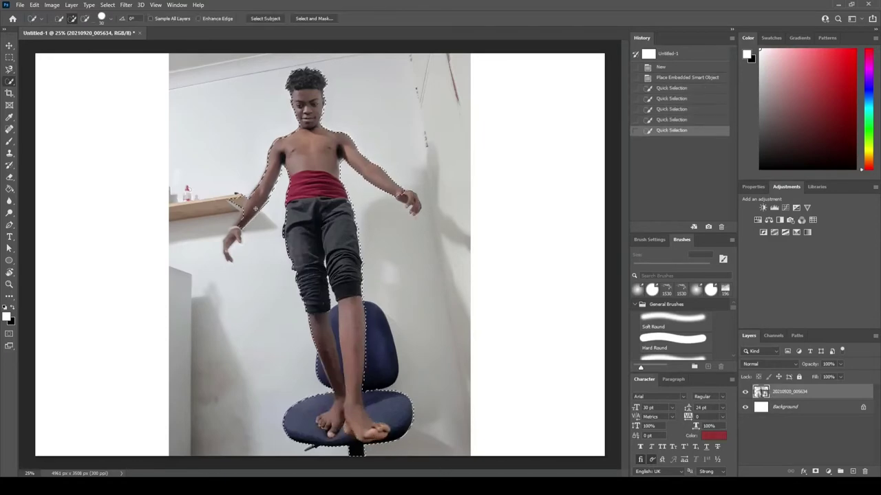
{"action": "left_click_drag", "start_coordinate": [385, 179], "coordinate": [400, 208]}
{"action": "left_click", "coordinate": [399, 208]}
{"action": "key", "text": "ctrl+plus"}
{"action": "left_click", "coordinate": [416, 227]}
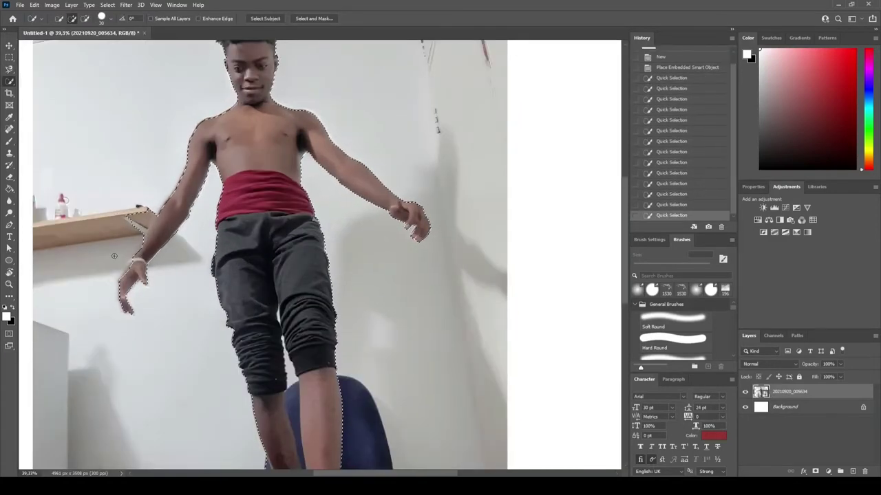
{"action": "left_click", "coordinate": [131, 282]}
- Copy the selected figure and chair and paste them onto new Layer 1
{"action": "scroll", "coordinate": [268, 355], "scroll_direction": "down", "scroll_amount": 2}
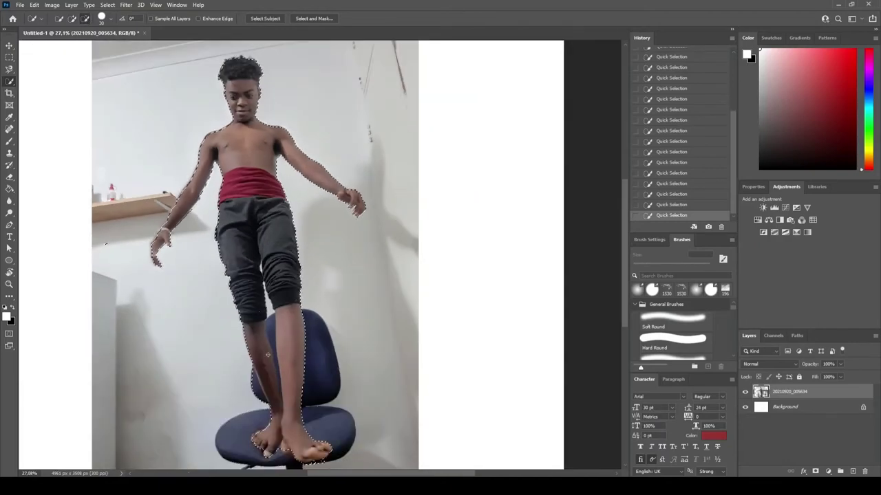
{"action": "scroll", "coordinate": [274, 352], "scroll_direction": "up", "scroll_amount": 3}
{"action": "scroll", "coordinate": [268, 282], "scroll_direction": "up", "scroll_amount": 1}
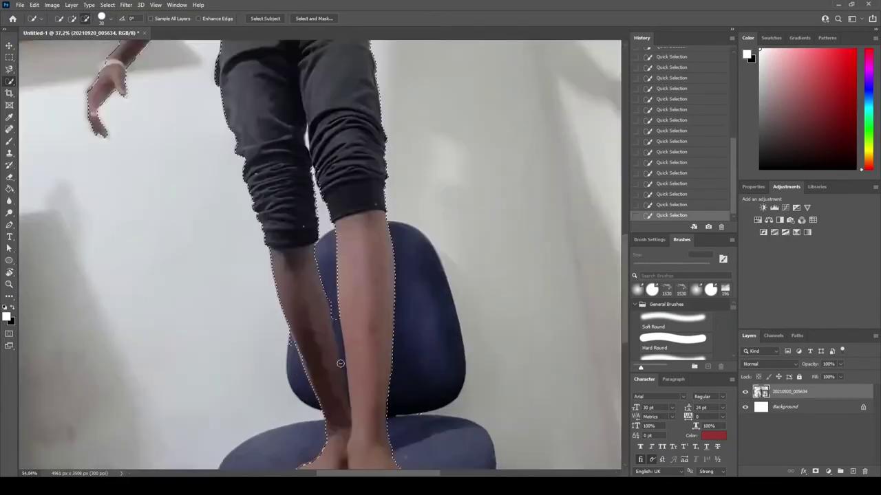
{"action": "scroll", "coordinate": [238, 246], "scroll_direction": "up", "scroll_amount": 2}
{"action": "scroll", "coordinate": [267, 279], "scroll_direction": "down", "scroll_amount": 1}
{"action": "scroll", "coordinate": [267, 280], "scroll_direction": "down", "scroll_amount": 4}
{"action": "key", "text": "ctrl+c"}
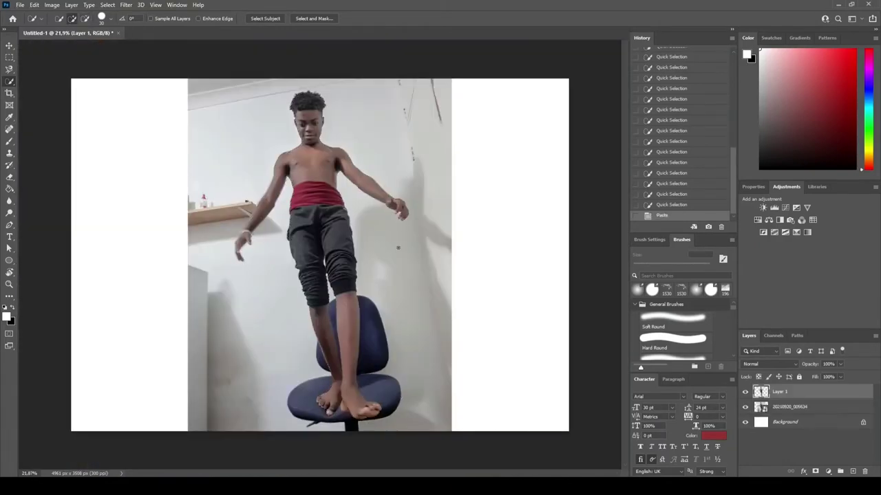
{"action": "key", "text": "ctrl+v"}
- Show Layer 1 and scale the close-up face down onto the body's head
{"action": "key", "text": "v"}
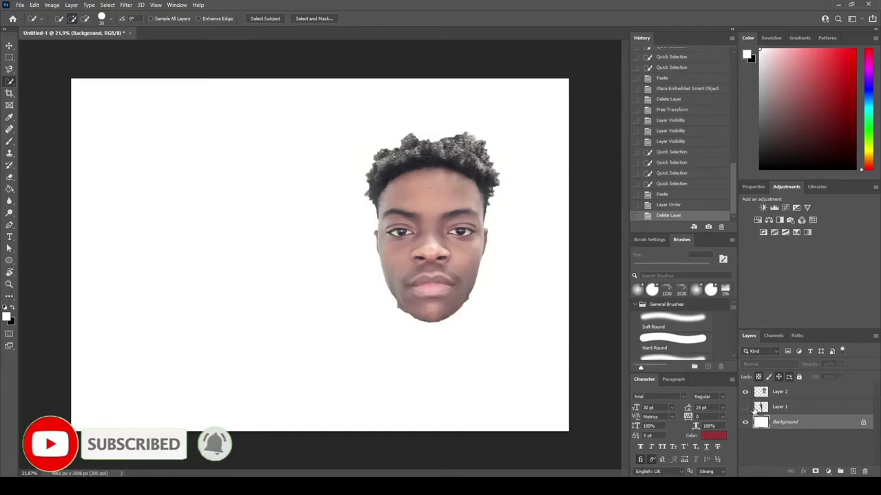
{"action": "left_click", "coordinate": [744, 407]}
{"action": "key", "text": "ctrl+t"}
{"action": "left_click_drag", "start_coordinate": [488, 362], "coordinate": [329, 146]}
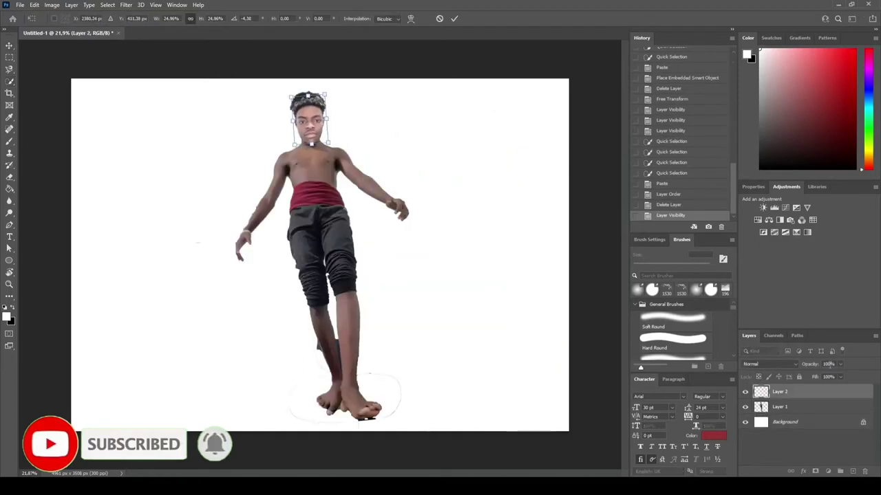
{"action": "left_click", "coordinate": [833, 364]}
{"action": "type", "text": "1"}
{"action": "key", "text": "Return"}
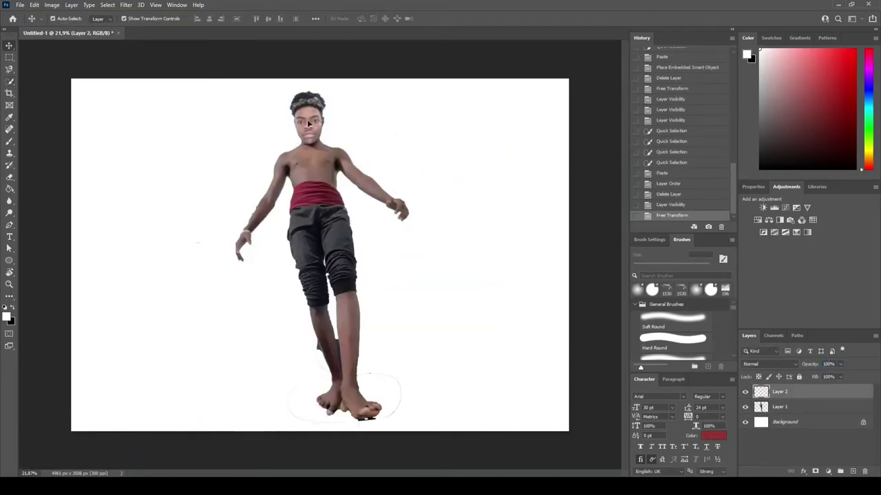
{"action": "left_click_drag", "start_coordinate": [308, 124], "coordinate": [311, 126]}
- Pick the Eraser with a smaller brush and select the body layer
{"action": "key", "text": "e"}
{"action": "key", "text": "alt+["}
{"action": "left_click", "coordinate": [408, 388]}
- Erase faint chair outlines near the feet, along the leg edge and under the feet
{"action": "left_click", "coordinate": [367, 375]}
{"action": "left_click", "coordinate": [308, 428]}
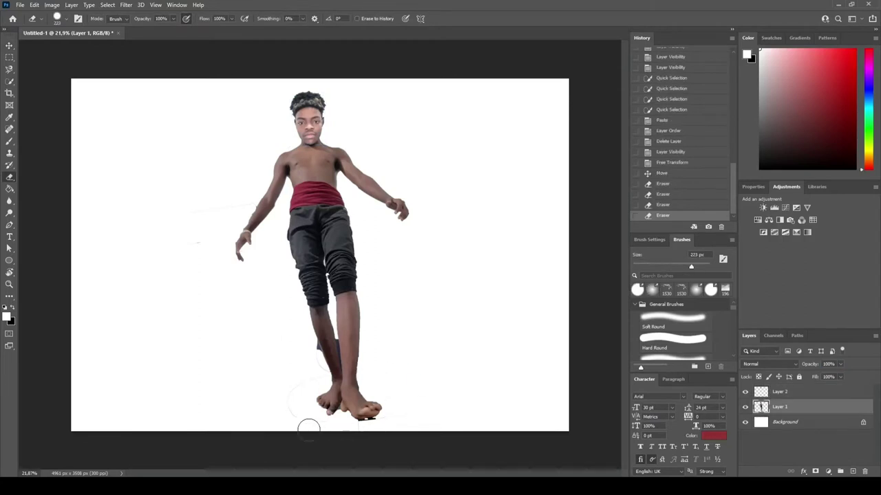
{"action": "left_click", "coordinate": [315, 364]}
{"action": "scroll", "coordinate": [310, 348], "scroll_direction": "up", "scroll_amount": 5}
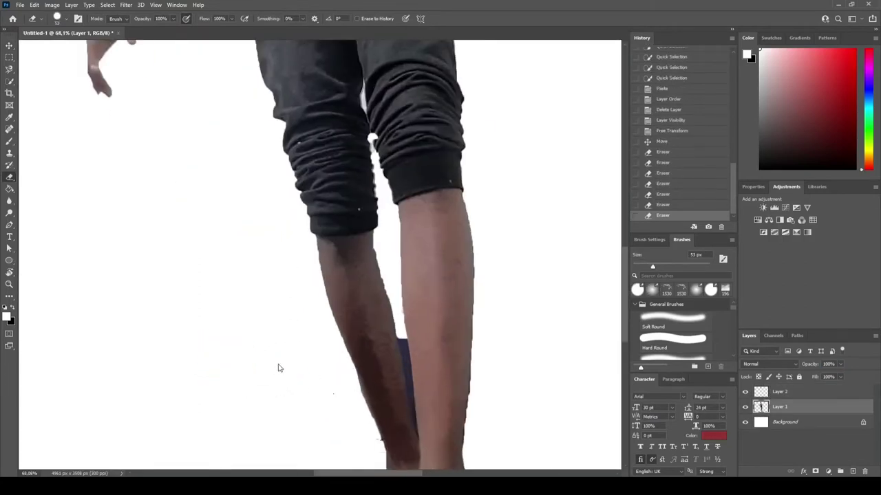
{"action": "left_click_drag", "start_coordinate": [406, 376], "coordinate": [408, 382]}
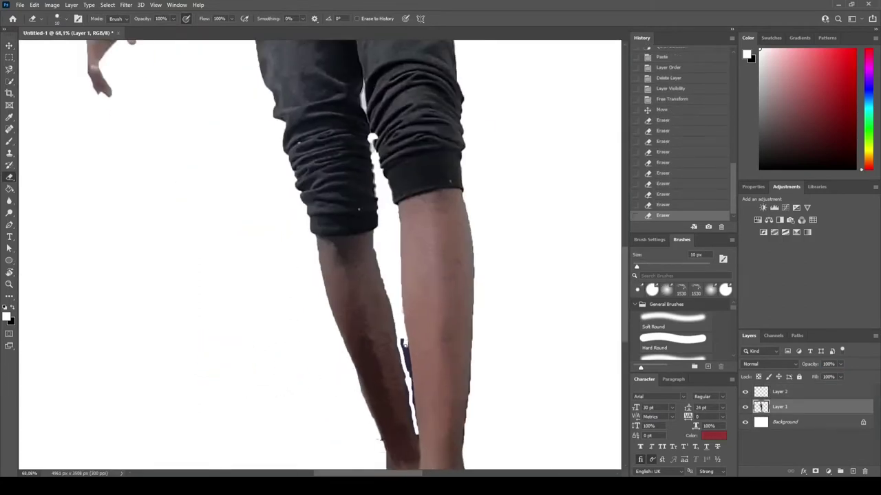
{"action": "left_click_drag", "start_coordinate": [398, 347], "coordinate": [405, 371]}
{"action": "scroll", "coordinate": [331, 385], "scroll_direction": "down", "scroll_amount": 2}
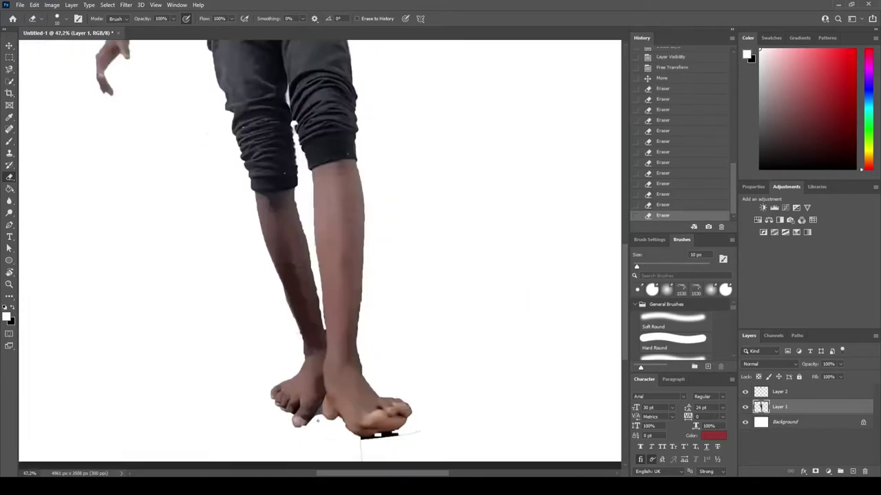
{"action": "scroll", "coordinate": [323, 399], "scroll_direction": "up", "scroll_amount": 5}
{"action": "left_click_drag", "start_coordinate": [324, 385], "coordinate": [324, 413]}
- Enlarge the eraser to about 51 px and erase the dark chair remnant below the foot
{"action": "scroll", "coordinate": [324, 413], "scroll_direction": "down", "scroll_amount": 3}
{"action": "scroll", "coordinate": [350, 436], "scroll_direction": "up", "scroll_amount": 3}
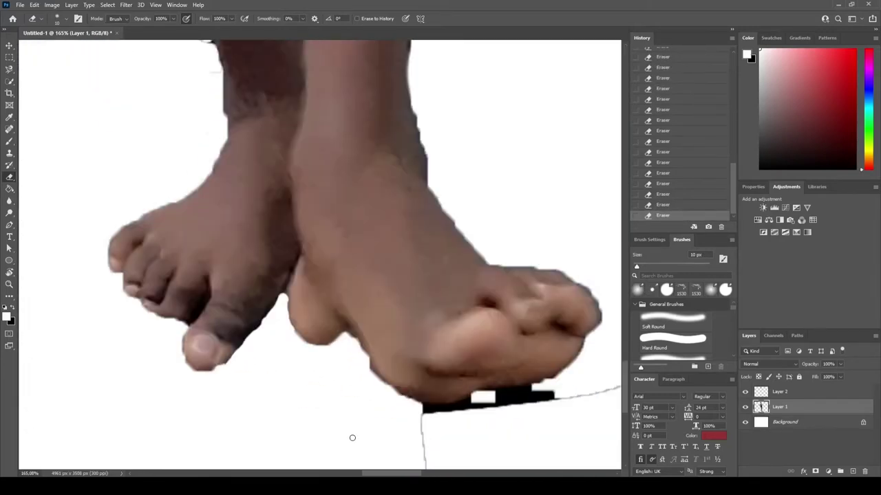
{"action": "scroll", "coordinate": [351, 436], "scroll_direction": "down", "scroll_amount": 1}
{"action": "key", "text": "bracketright"}
{"action": "key", "text": "bracketright"}
{"action": "key", "text": "bracketright"}
{"action": "left_click_drag", "start_coordinate": [570, 404], "coordinate": [490, 417]}
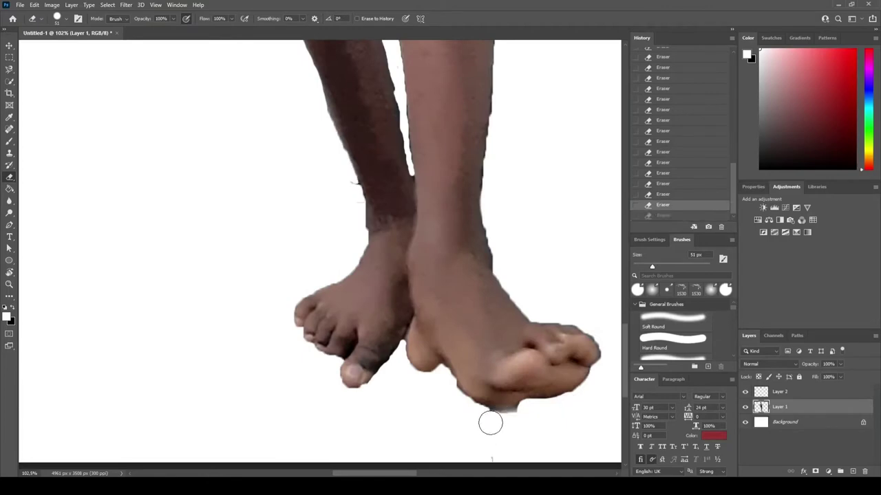
- Delete the pasted face layer
{"action": "key", "text": "ctrl+0"}
{"action": "key", "text": "v"}
{"action": "key", "text": "Delete"}
{"action": "scroll", "coordinate": [314, 152], "scroll_direction": "up", "scroll_amount": 3}
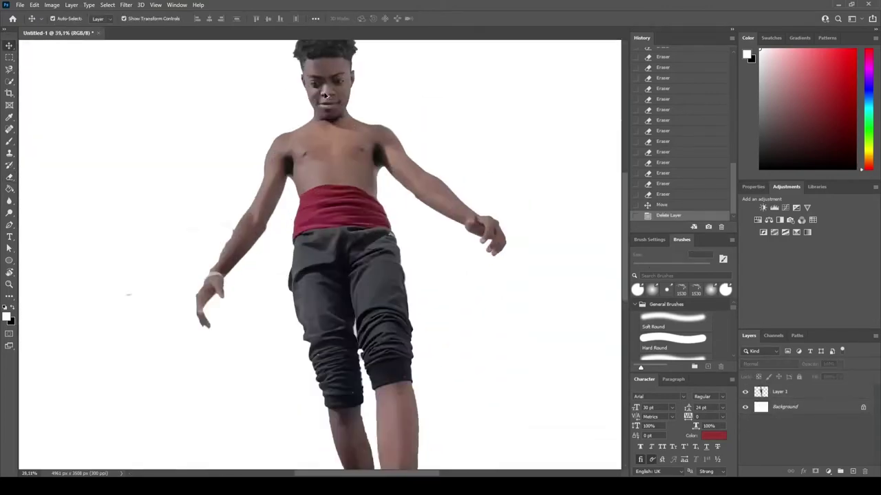
{"action": "scroll", "coordinate": [313, 151], "scroll_direction": "up", "scroll_amount": 3}
- Trim the top of the hair, then lasso a forehead piece and paste it onto a new layer
{"action": "key", "text": "e"}
{"action": "mouse_move", "coordinate": [235, 113]}
{"action": "left_mouse_down"}
{"action": "mouse_move", "coordinate": [401, 145]}
{"action": "mouse_move", "coordinate": [234, 127]}
{"action": "left_mouse_up"}
{"action": "scroll", "coordinate": [437, 201], "scroll_direction": "down", "scroll_amount": 2}
{"action": "key", "text": "l"}
{"action": "mouse_move", "coordinate": [323, 190]}
{"action": "left_mouse_down"}
{"action": "mouse_move", "coordinate": [374, 192]}
{"action": "mouse_move", "coordinate": [413, 170]}
{"action": "left_mouse_up"}
{"action": "left_click", "coordinate": [324, 210]}
{"action": "scroll", "coordinate": [323, 210], "scroll_direction": "down", "scroll_amount": 3}
{"action": "key", "text": "ctrl+c"}
{"action": "key", "text": "ctrl+v"}
{"action": "key", "text": "ctrl+t"}
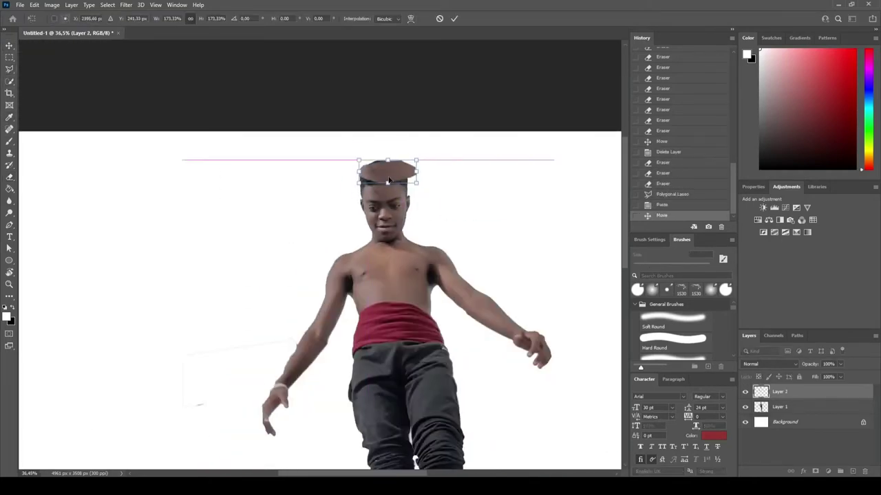
{"action": "key", "text": "Return"}
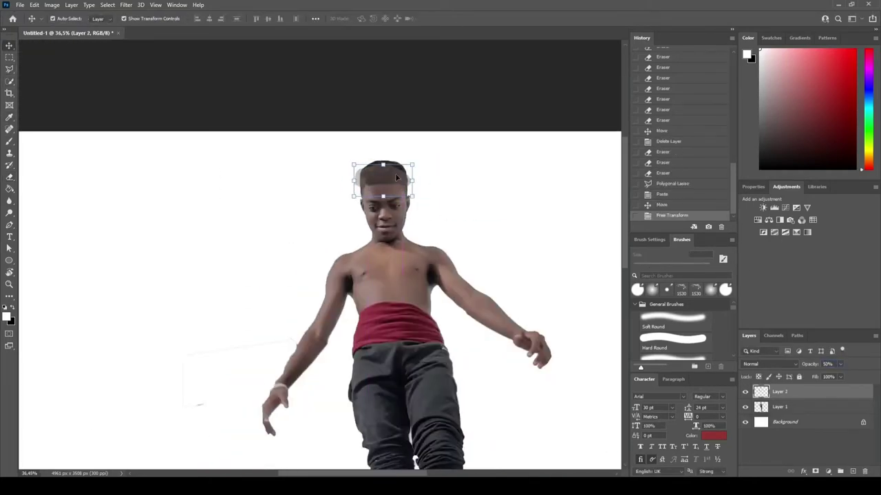
- Set the patch to 50% opacity, erase part of its edge, then restore full opacity
{"action": "key", "text": "5"}
{"action": "key", "text": "e"}
{"action": "mouse_move", "coordinate": [355, 183]}
{"action": "left_mouse_down"}
{"action": "mouse_move", "coordinate": [354, 172]}
{"action": "mouse_move", "coordinate": [354, 186]}
{"action": "mouse_move", "coordinate": [383, 157]}
{"action": "mouse_move", "coordinate": [362, 155]}
{"action": "mouse_move", "coordinate": [383, 154]}
{"action": "mouse_move", "coordinate": [358, 160]}
{"action": "left_mouse_up"}
{"action": "key", "text": "ctrl+j"}
{"action": "key", "text": "v"}
{"action": "key", "text": "Delete"}
{"action": "key", "text": "0"}
- Duplicate the patch, erase its lower edge, merge down and set opacity to 50%
{"action": "key", "text": "ctrl+j"}
{"action": "scroll", "coordinate": [413, 179], "scroll_direction": "up", "scroll_amount": 2}
{"action": "key", "text": "e"}
{"action": "left_click_drag", "start_coordinate": [375, 163], "coordinate": [369, 178]}
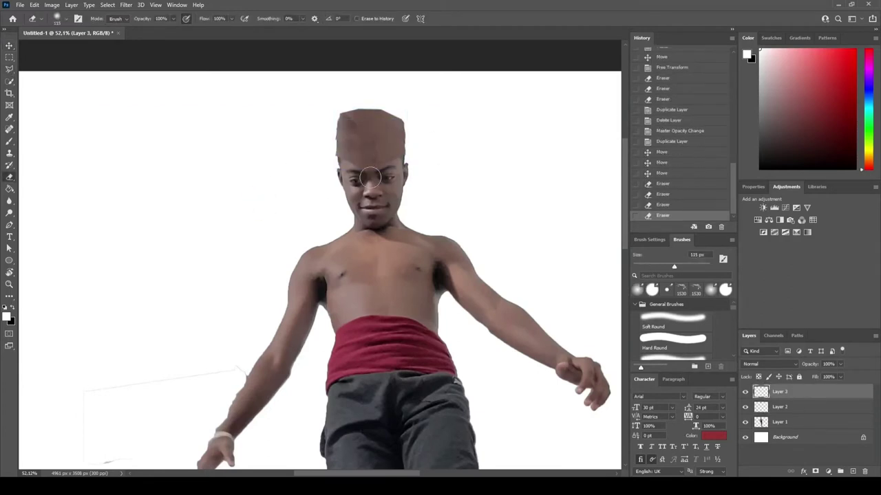
{"action": "key", "text": "ctrl+e"}
{"action": "key", "text": "5"}
{"action": "key", "text": "v"}
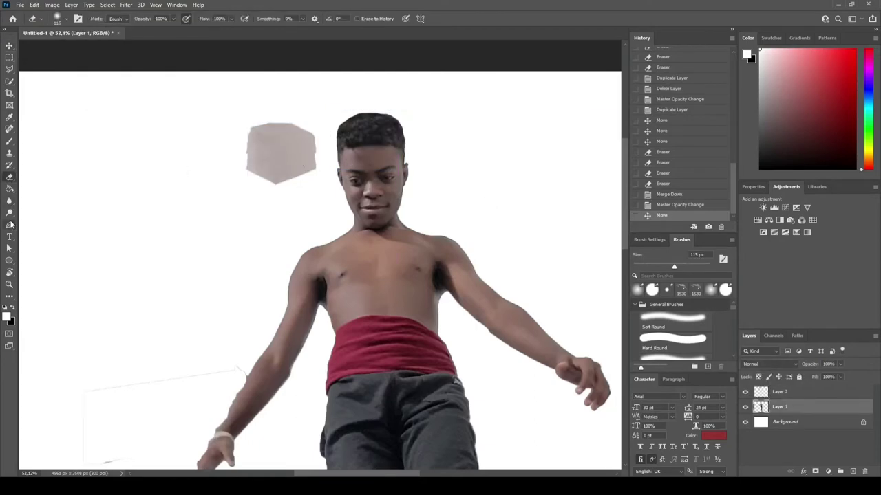
- Trace a closed Pen path around the top of the hair and convert it to a selection
{"action": "left_click", "coordinate": [10, 225]}
{"action": "left_click", "coordinate": [338, 164]}
{"action": "left_click", "coordinate": [338, 135]}
{"action": "left_click", "coordinate": [366, 118]}
{"action": "key", "text": "ctrl+z"}
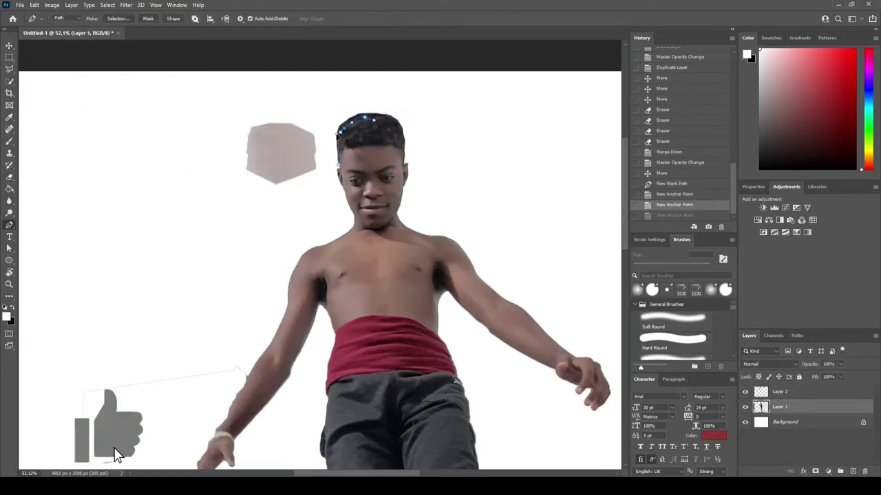
{"action": "left_click", "coordinate": [457, 103]}
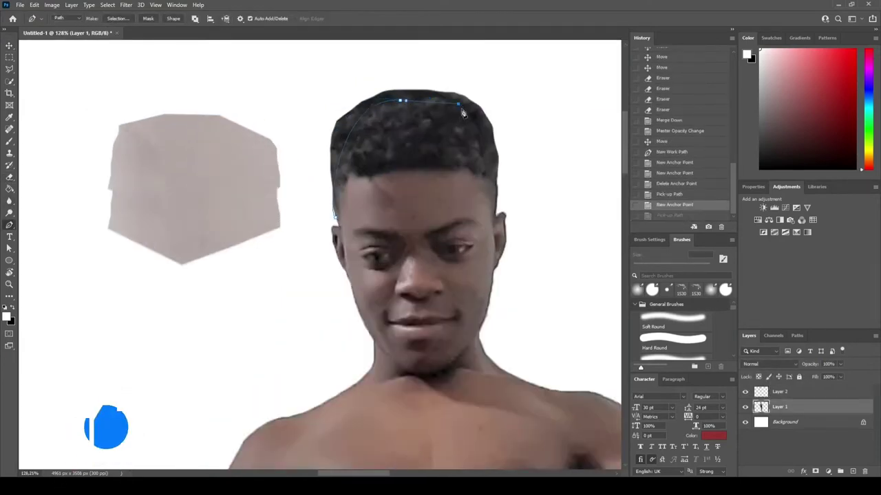
{"action": "left_click", "coordinate": [497, 219]}
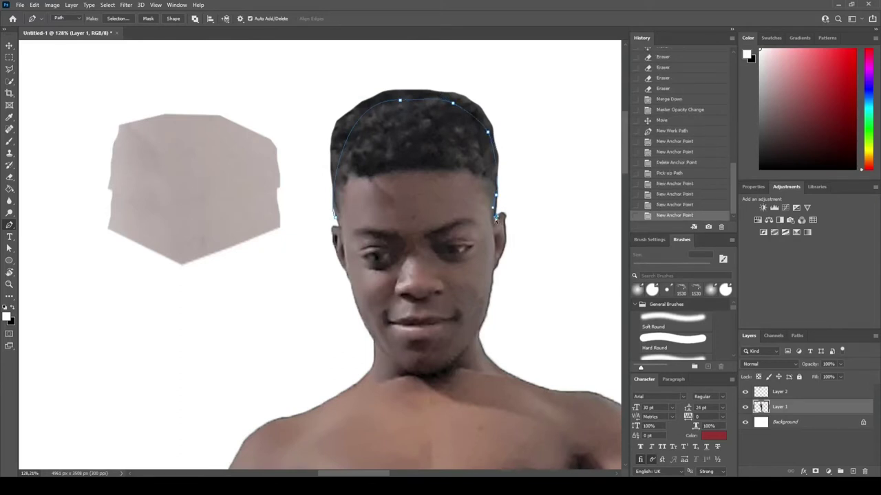
{"action": "left_click", "coordinate": [334, 216]}
{"action": "key", "text": "ctrl+Return"}
- Invert the selection and erase everything outside the hair outline
{"action": "scroll", "coordinate": [451, 164], "scroll_direction": "down", "scroll_amount": 4}
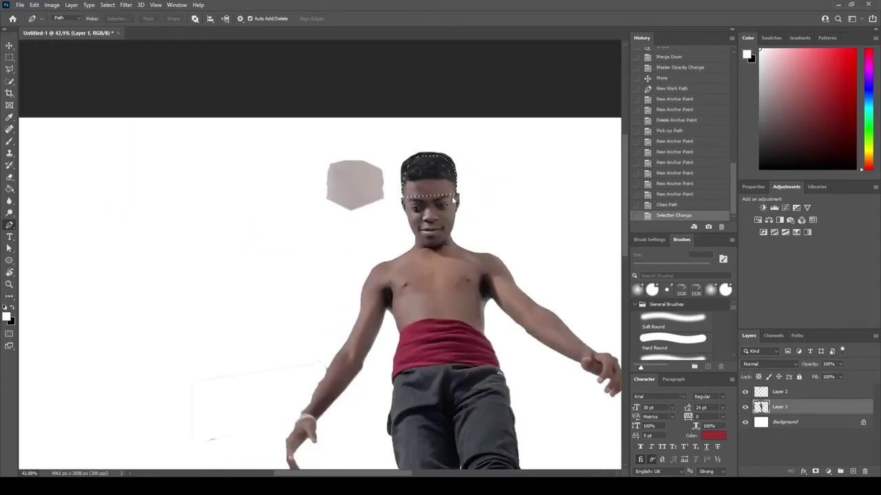
{"action": "key", "text": "l"}
{"action": "key", "text": "ctrl+shift+i"}
{"action": "key", "text": "e"}
{"action": "left_click_drag", "start_coordinate": [459, 158], "coordinate": [403, 172]}
- Deselect, then move and reshape the grey patch over the hair
{"action": "key", "text": "ctrl+d"}
{"action": "key", "text": "v"}
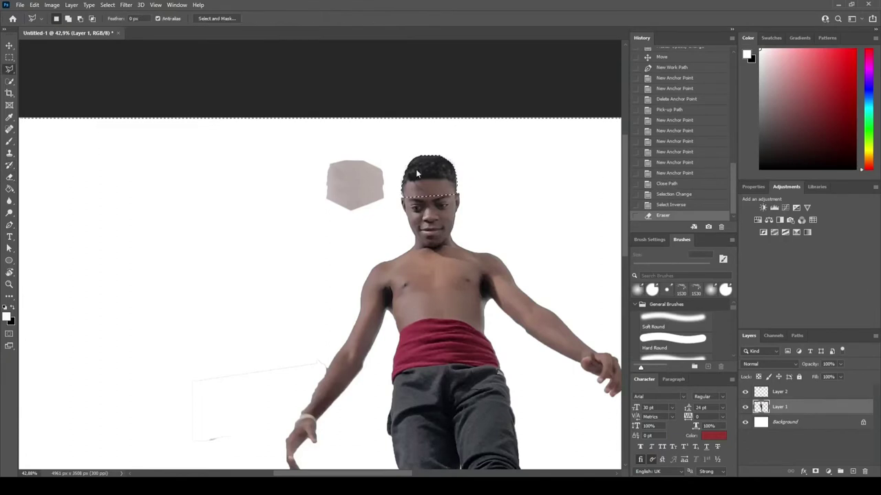
{"action": "left_click_drag", "start_coordinate": [350, 185], "coordinate": [455, 173]}
{"action": "key", "text": "ctrl+t"}
{"action": "key", "text": "Return"}
- Erase the patch edges beside and above the hair
{"action": "key", "text": "e"}
{"action": "scroll", "coordinate": [470, 222], "scroll_direction": "up", "scroll_amount": 3}
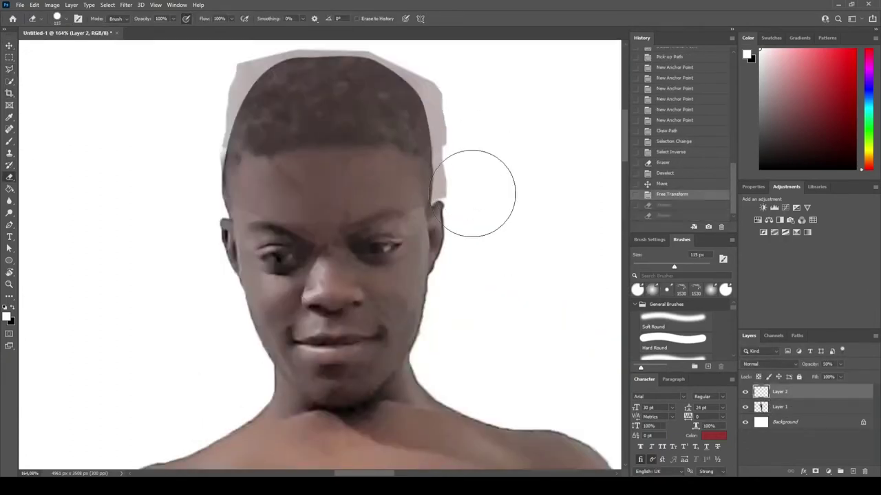
{"action": "left_click_drag", "start_coordinate": [451, 131], "coordinate": [419, 62]}
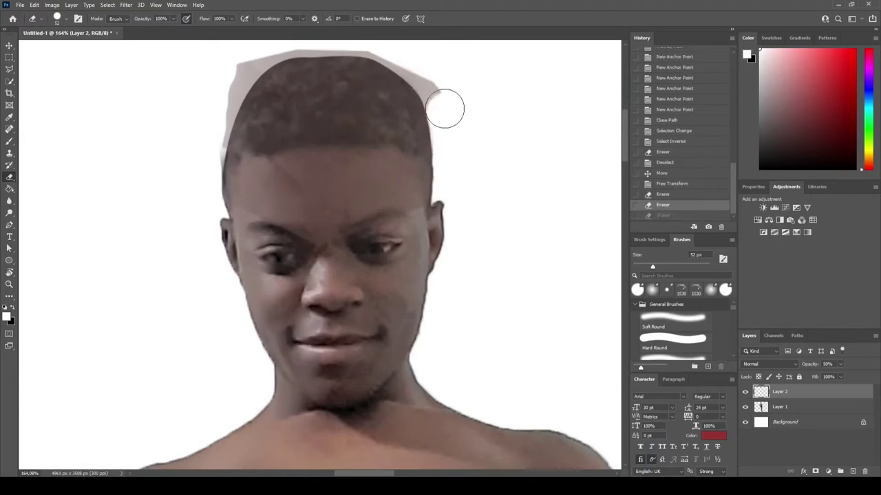
{"action": "mouse_move", "coordinate": [448, 104]}
{"action": "left_mouse_down"}
{"action": "mouse_move", "coordinate": [409, 53]}
{"action": "mouse_move", "coordinate": [311, 43]}
{"action": "left_mouse_up"}
{"action": "key", "text": "f"}
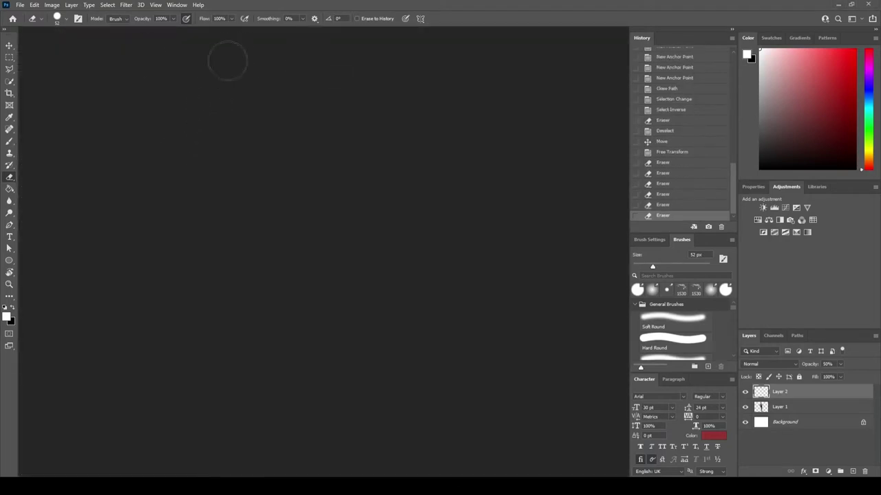
{"action": "left_click_drag", "start_coordinate": [252, 51], "coordinate": [210, 110]}
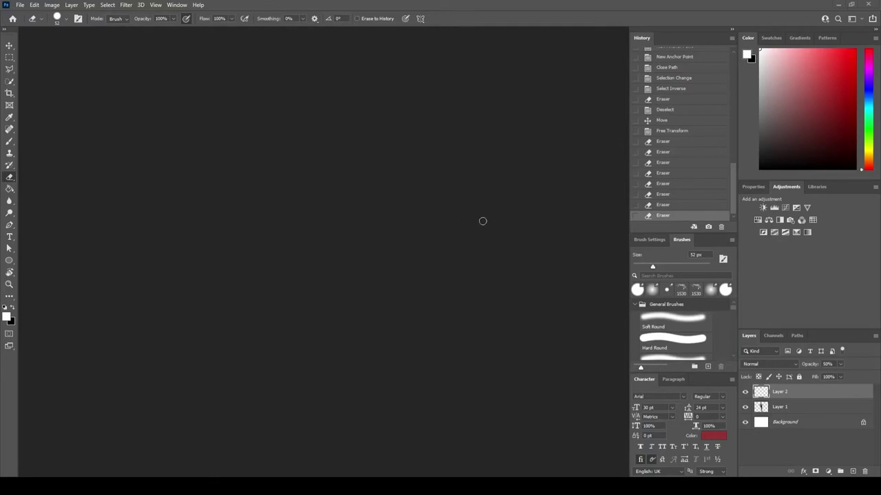
{"action": "key", "text": "f"}
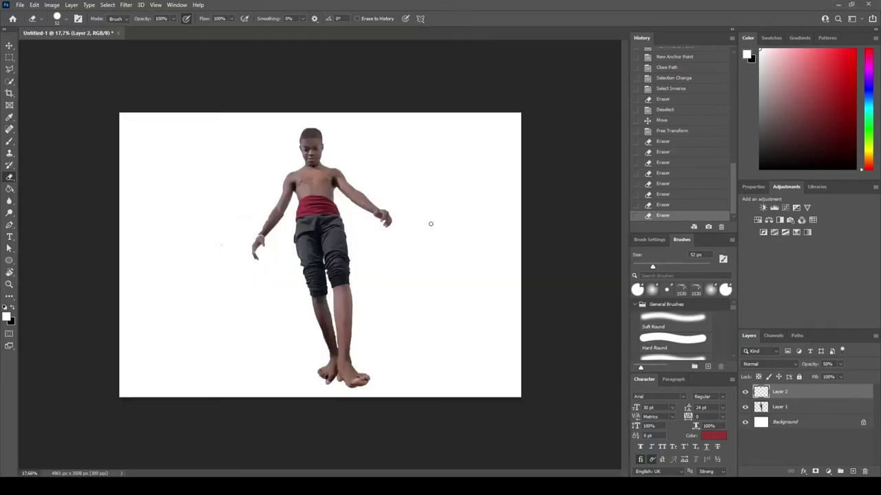
- Raise Layer 2 opacity to 100% and zoom out to the whole figure
{"action": "key", "text": "ctrl+plus"}
{"action": "key", "text": "ctrl+plus"}
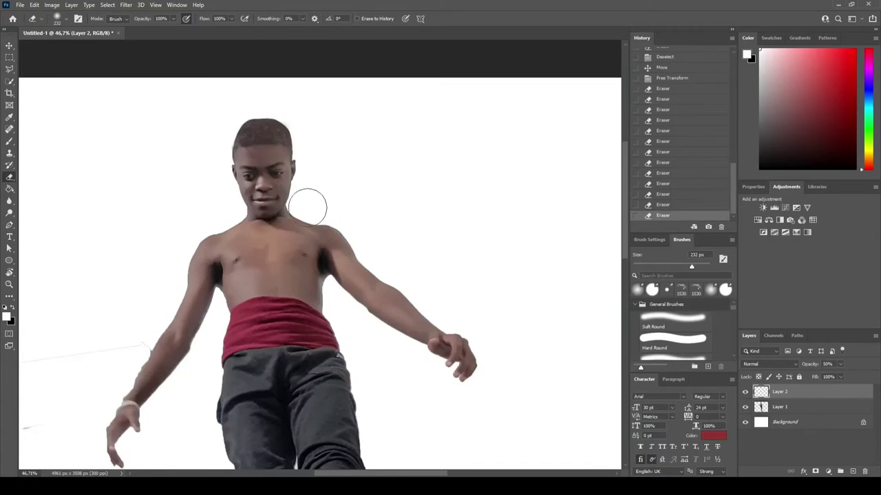
{"action": "left_click_drag", "start_coordinate": [810, 364], "coordinate": [836, 359]}
{"action": "key", "text": "ctrl+0"}
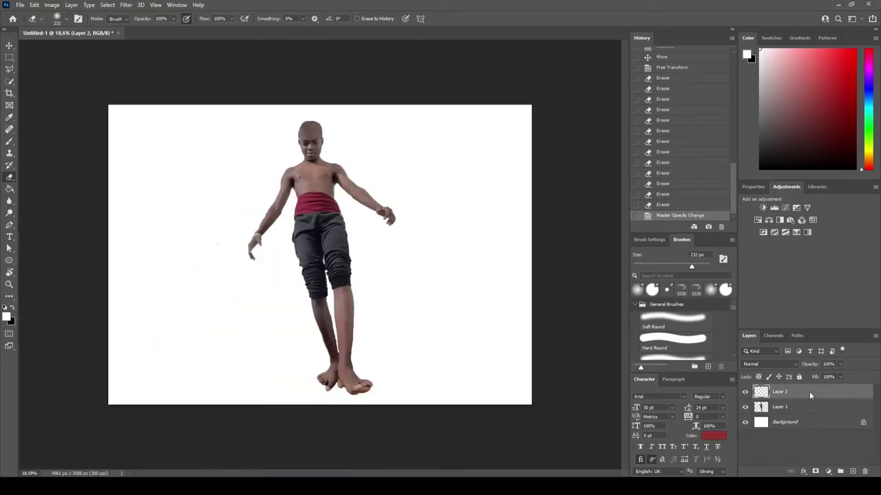
- Merge the bald-head layer down into Layer 1 and apply two transform passes
{"action": "key", "text": "ctrl+e"}
{"action": "key", "text": "ctrl+t"}
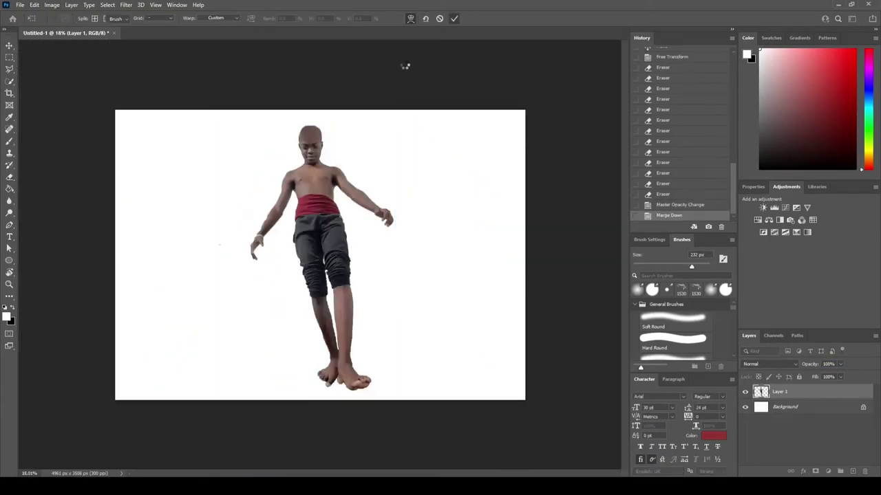
{"action": "key", "text": "Return"}
{"action": "key", "text": "ctrl+t"}
{"action": "key", "text": "Return"}
{"action": "key", "text": "e"}
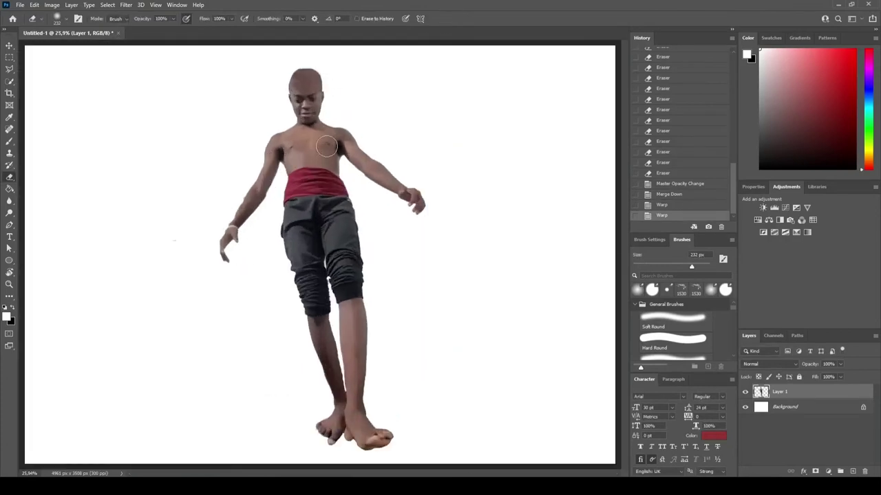
{"action": "scroll", "coordinate": [71, 192], "scroll_direction": "down", "scroll_amount": 3}
- Warp the figure with a split line across the head
{"action": "key", "text": "ctrl+t"}
{"action": "scroll", "coordinate": [321, 100], "scroll_direction": "up", "scroll_amount": 3}
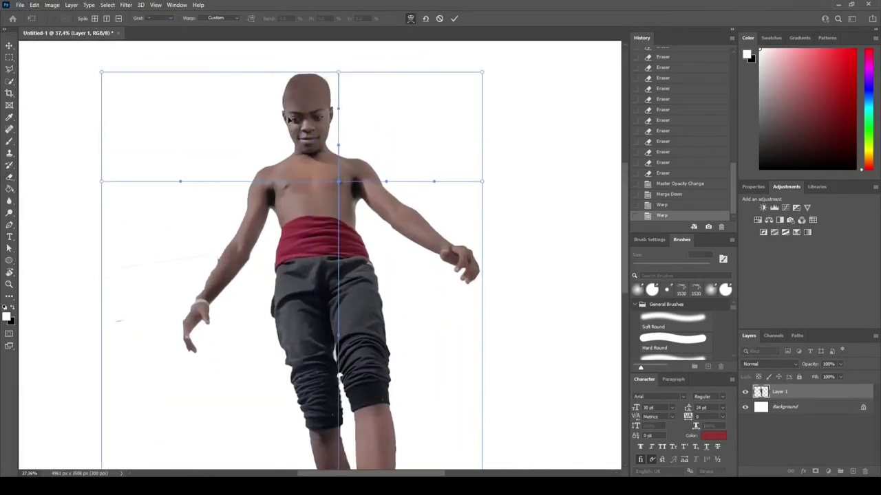
{"action": "left_click", "coordinate": [313, 103]}
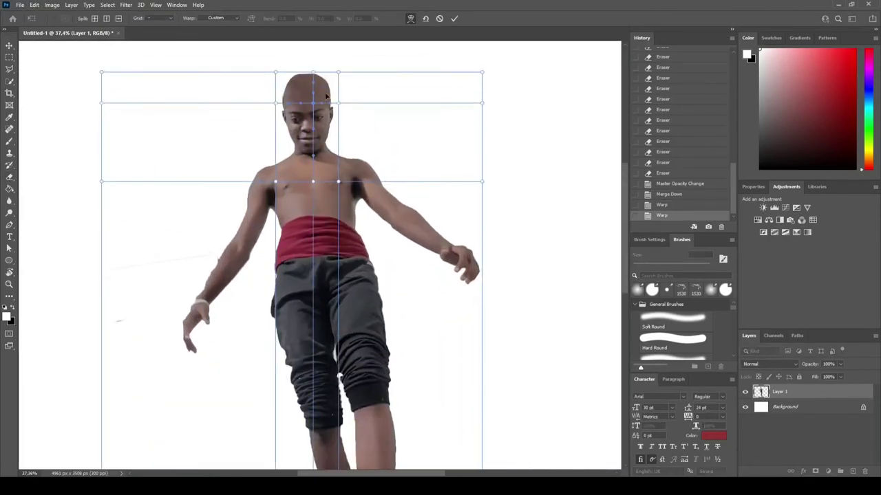
{"action": "key", "text": "Return"}
- Puppet-warp the torso with two pins on the waistband
{"action": "key", "text": "e"}
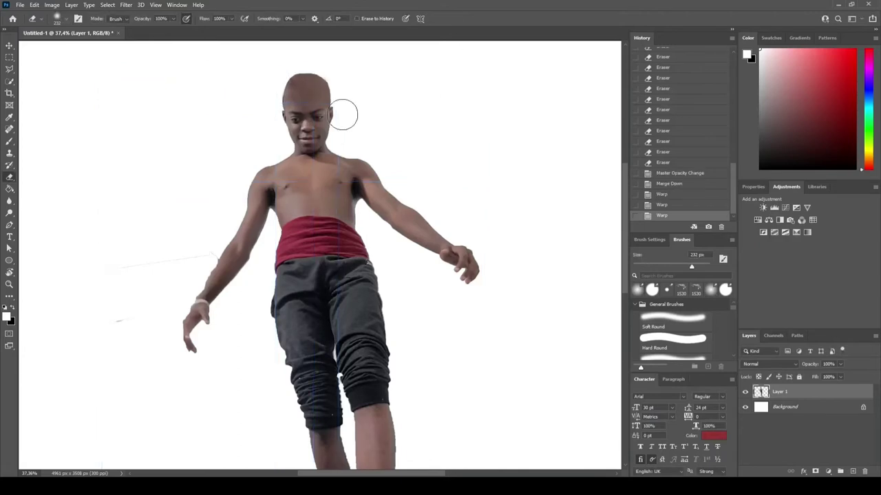
{"action": "scroll", "coordinate": [371, 214], "scroll_direction": "down", "scroll_amount": 5}
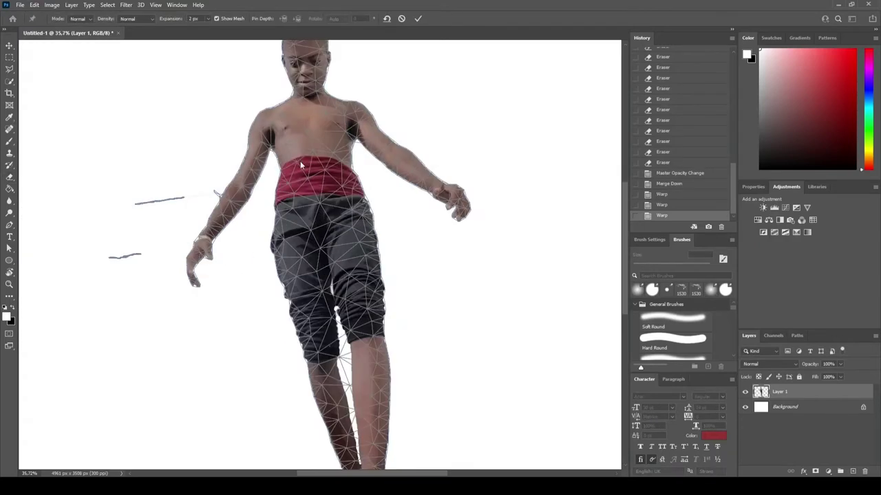
{"action": "left_click", "coordinate": [315, 166]}
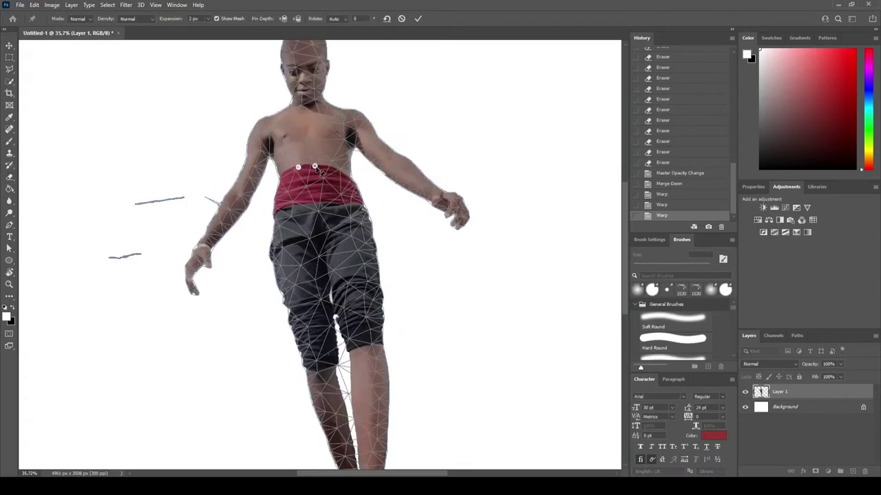
{"action": "left_click", "coordinate": [306, 178]}
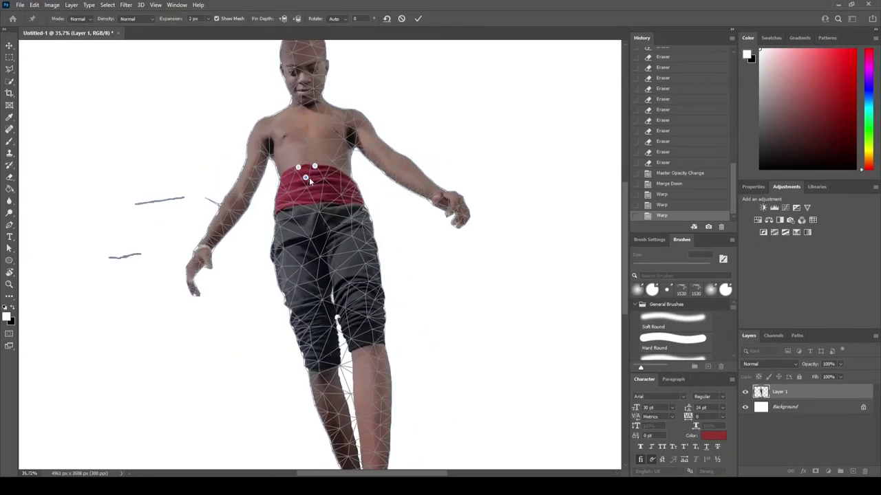
{"action": "left_click", "coordinate": [418, 19]}
{"action": "scroll", "coordinate": [390, 110], "scroll_direction": "down", "scroll_amount": 3}
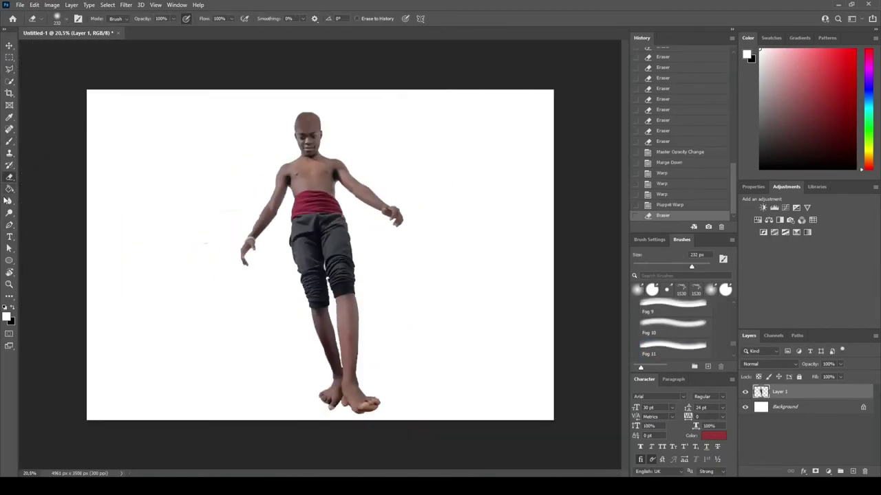
- Sample a skin tone from the figure and undo a stray brush stroke
{"action": "key", "text": "ctrl+i"}
{"action": "key", "text": "ctrl+i"}
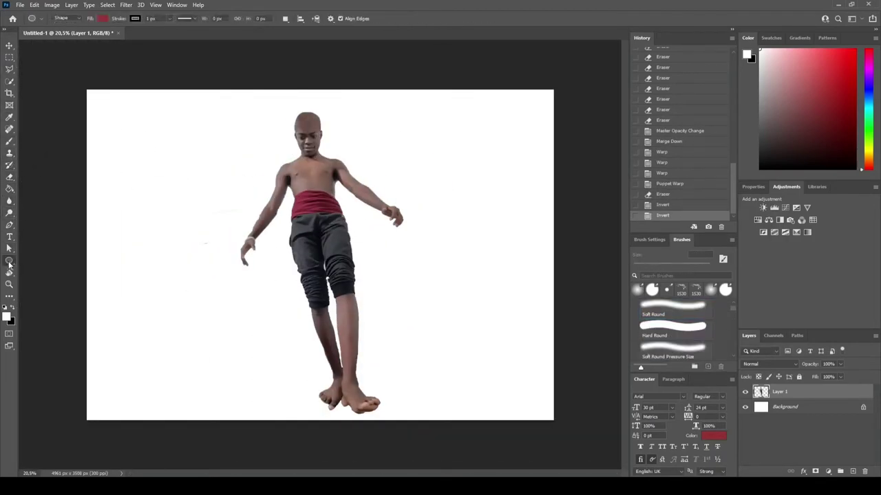
{"action": "left_click", "coordinate": [9, 114]}
{"action": "left_click", "coordinate": [310, 184]}
{"action": "left_click", "coordinate": [10, 166]}
{"action": "left_click", "coordinate": [310, 246]}
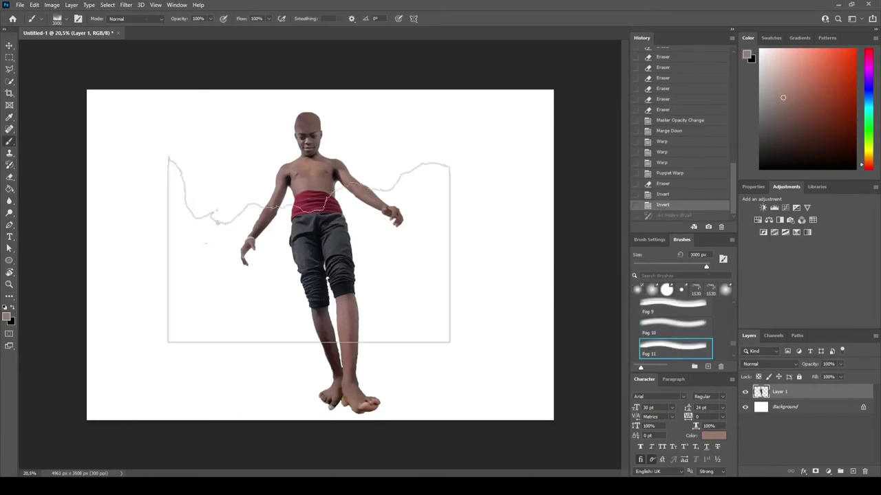
{"action": "key", "text": "ctrl+z"}
- Move the mirrored figure to the right
{"action": "key", "text": "v"}
{"action": "left_click", "coordinate": [385, 95]}
{"action": "key", "text": "alt+period"}
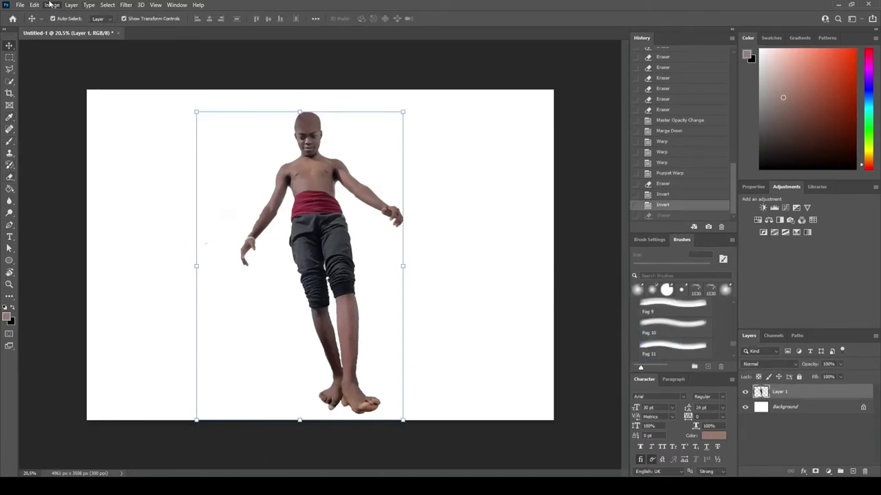
{"action": "left_click_drag", "start_coordinate": [183, 134], "coordinate": [406, 131]}
{"action": "key", "text": "Return"}
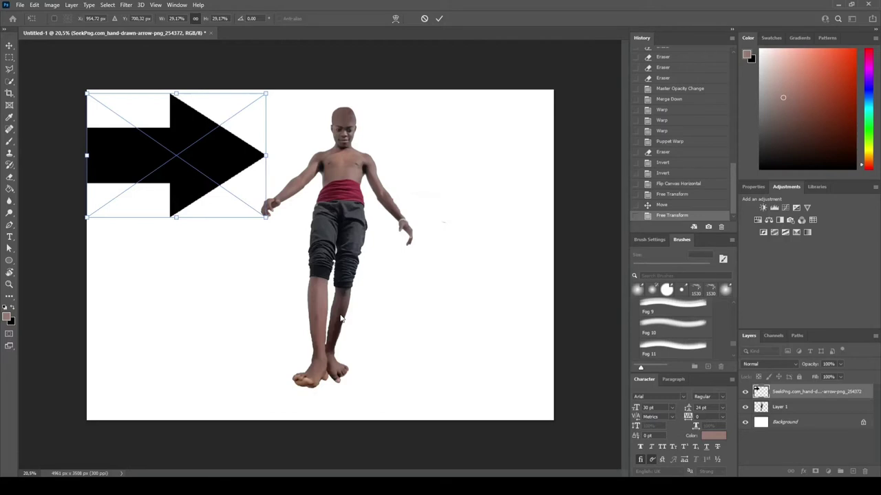
- Rotate and shrink the black arrow so it points down on the forehead
{"action": "mouse_move", "coordinate": [269, 209]}
{"action": "left_mouse_down"}
{"action": "mouse_move", "coordinate": [206, 247]}
{"action": "mouse_move", "coordinate": [344, 124]}
{"action": "left_mouse_up"}
{"action": "scroll", "coordinate": [380, 93], "scroll_direction": "up", "scroll_amount": 6}
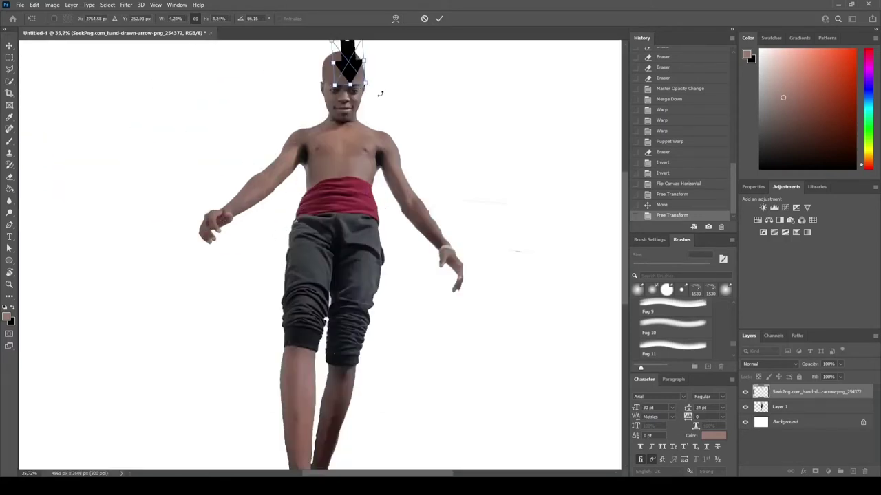
{"action": "left_click_drag", "start_coordinate": [330, 44], "coordinate": [330, 46]}
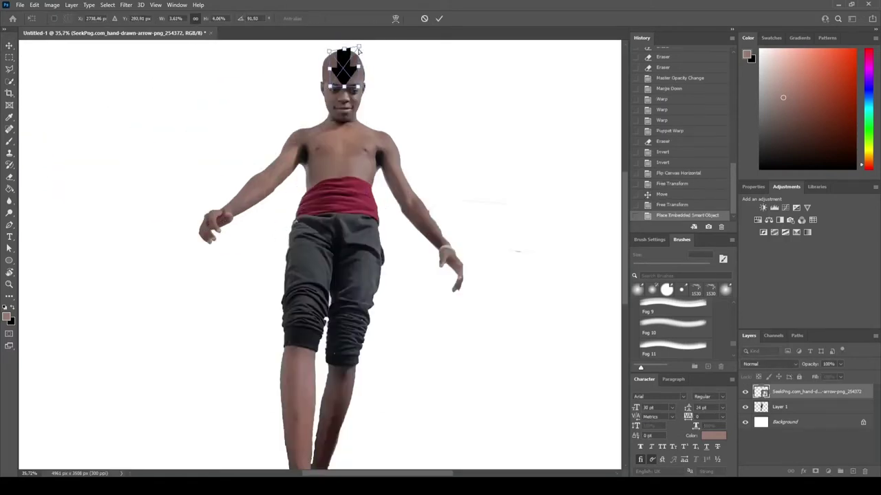
{"action": "key", "text": "Return"}
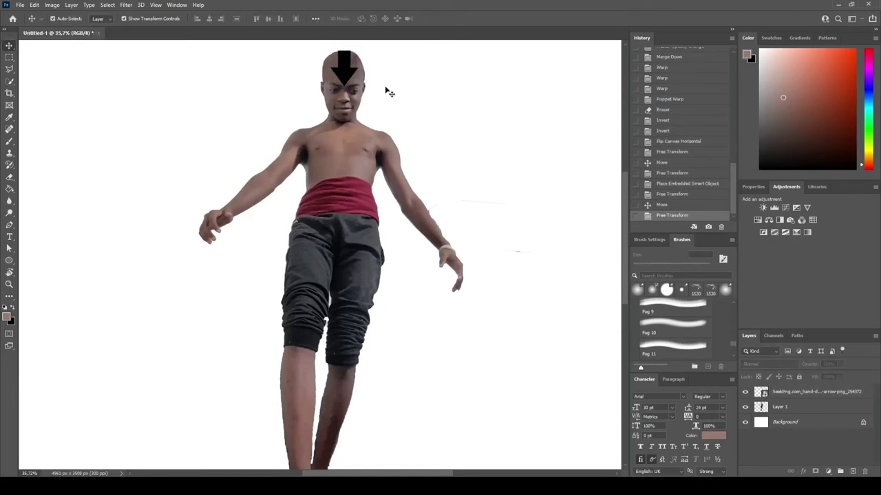
{"action": "scroll", "coordinate": [386, 88], "scroll_direction": "down", "scroll_amount": 2}
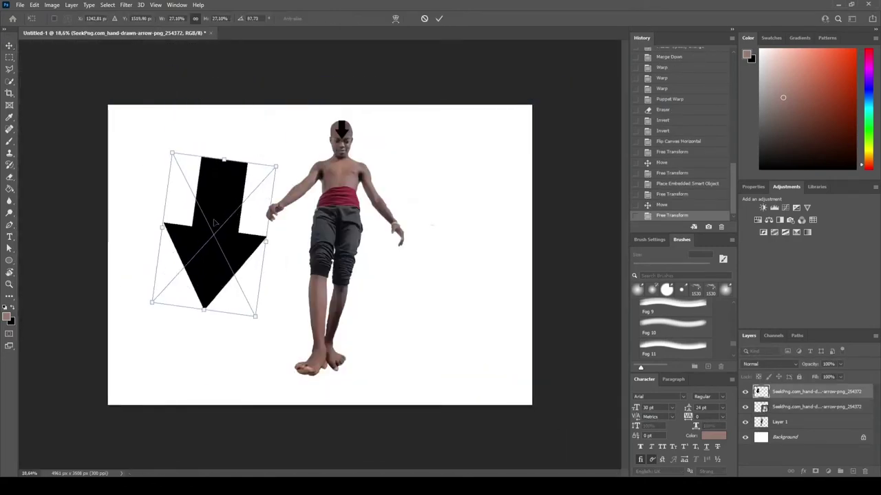
- Shrink a black arrow onto one foot and duplicate it onto the other foot
{"action": "scroll", "coordinate": [301, 362], "scroll_direction": "up", "scroll_amount": 3}
{"action": "left_click_drag", "start_coordinate": [301, 361], "coordinate": [303, 396]}
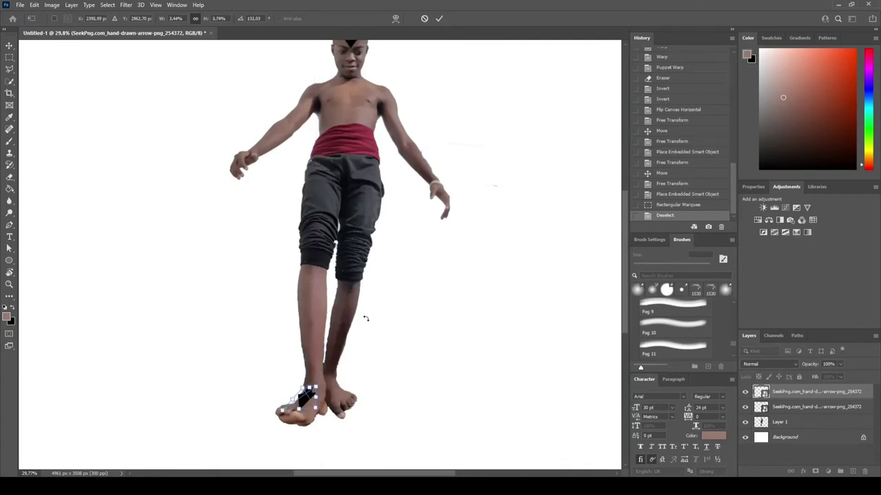
{"action": "key", "text": "Return"}
{"action": "key", "text": "ctrl+j"}
{"action": "left_click_drag", "start_coordinate": [332, 397], "coordinate": [370, 379]}
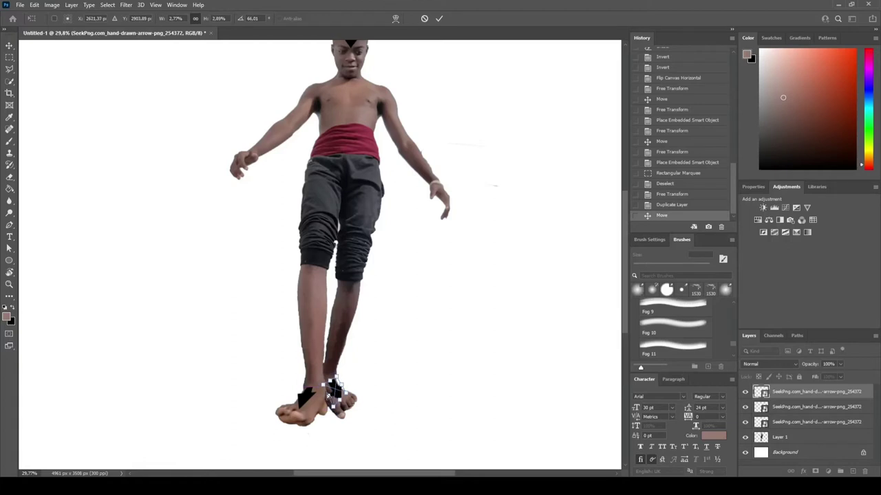
{"action": "key", "text": "Return"}
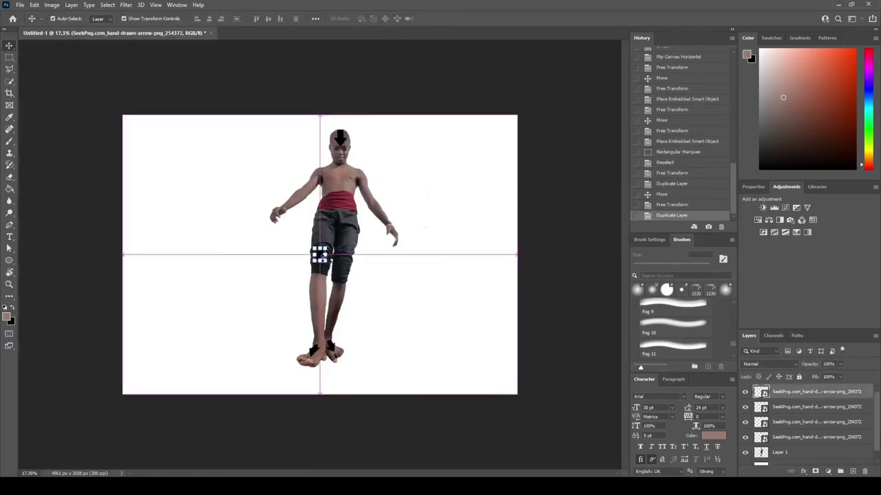
- Paste a black bar and resize it to lie along the left leg
{"action": "key", "text": "ctrl+v"}
{"action": "key", "text": "Delete"}
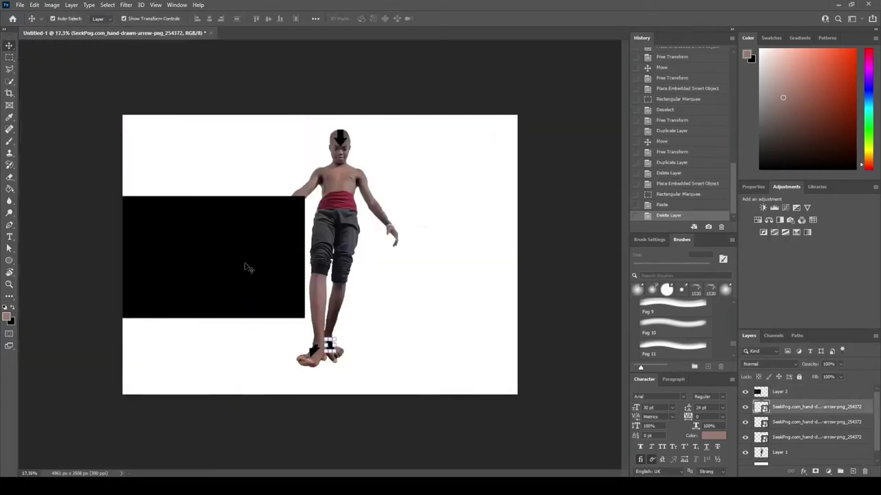
{"action": "key", "text": "ctrl+t"}
{"action": "mouse_move", "coordinate": [246, 266]}
{"action": "left_mouse_down"}
{"action": "mouse_move", "coordinate": [172, 242]}
{"action": "mouse_move", "coordinate": [167, 200]}
{"action": "mouse_move", "coordinate": [311, 313]}
{"action": "left_mouse_up"}
{"action": "scroll", "coordinate": [312, 313], "scroll_direction": "up", "scroll_amount": 4}
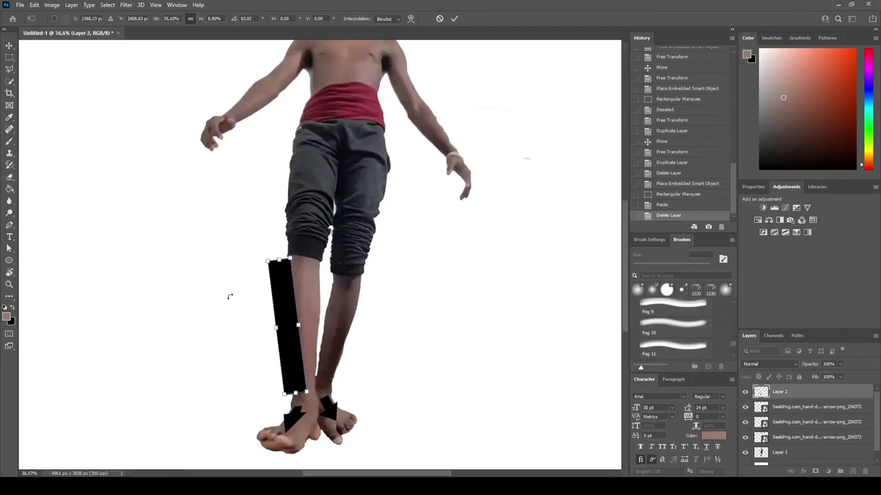
{"action": "mouse_move", "coordinate": [302, 265]}
{"action": "left_mouse_down"}
{"action": "mouse_move", "coordinate": [291, 324]}
{"action": "mouse_move", "coordinate": [298, 378]}
{"action": "mouse_move", "coordinate": [330, 385]}
{"action": "mouse_move", "coordinate": [275, 374]}
{"action": "left_mouse_up"}
{"action": "key", "text": "Return"}
- Duplicate the bar lower on the leg and erase the excess of the foot arrow
{"action": "key", "text": "ctrl+j"}
{"action": "key", "text": "ctrl+t"}
{"action": "key", "text": "e"}
{"action": "key", "text": "v"}
{"action": "scroll", "coordinate": [181, 436], "scroll_direction": "up", "scroll_amount": 3}
{"action": "left_click", "coordinate": [9, 177]}
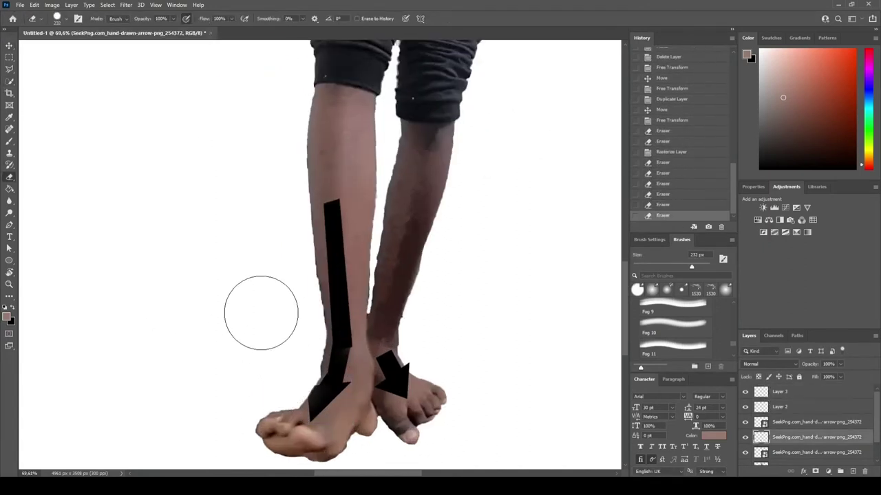
- Reposition the short bar piece on the shin and narrow it slightly
{"action": "key", "text": "v"}
{"action": "left_click_drag", "start_coordinate": [341, 344], "coordinate": [340, 330]}
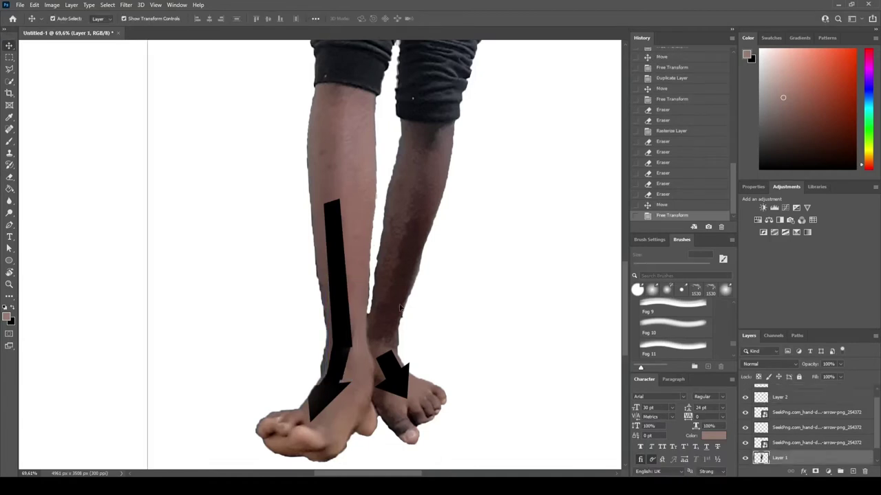
{"action": "key", "text": "ctrl+t"}
{"action": "left_click_drag", "start_coordinate": [357, 376], "coordinate": [352, 374]}
{"action": "key", "text": "Return"}
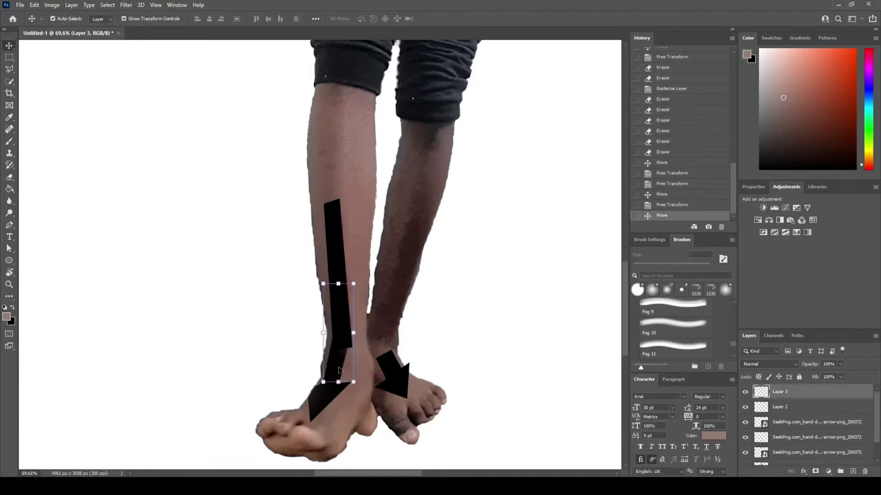
{"action": "scroll", "coordinate": [337, 385], "scroll_direction": "up", "scroll_amount": 2}
{"action": "left_click", "coordinate": [337, 220]}
- Copy the bar onto a new layer and warp it along the upper left leg
{"action": "key", "text": "ctrl+alt+t"}
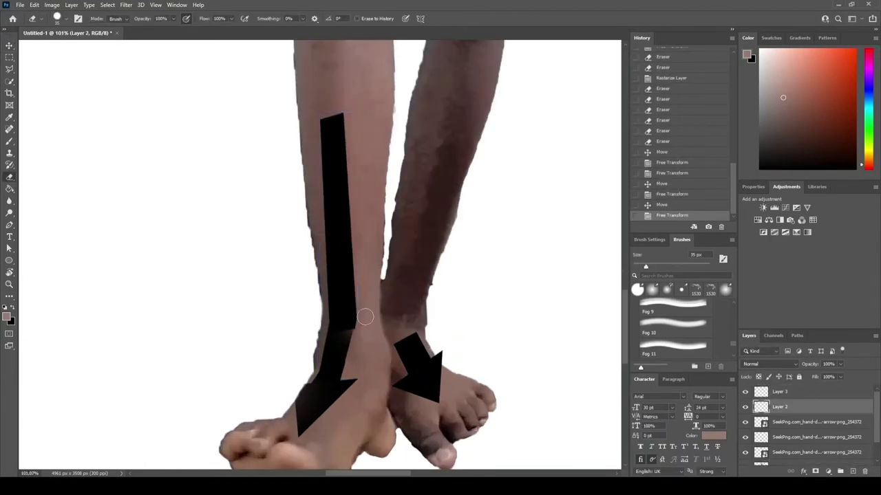
{"action": "scroll", "coordinate": [389, 273], "scroll_direction": "down", "scroll_amount": 5}
{"action": "left_click_drag", "start_coordinate": [415, 248], "coordinate": [321, 192]}
{"action": "left_click", "coordinate": [411, 19]}
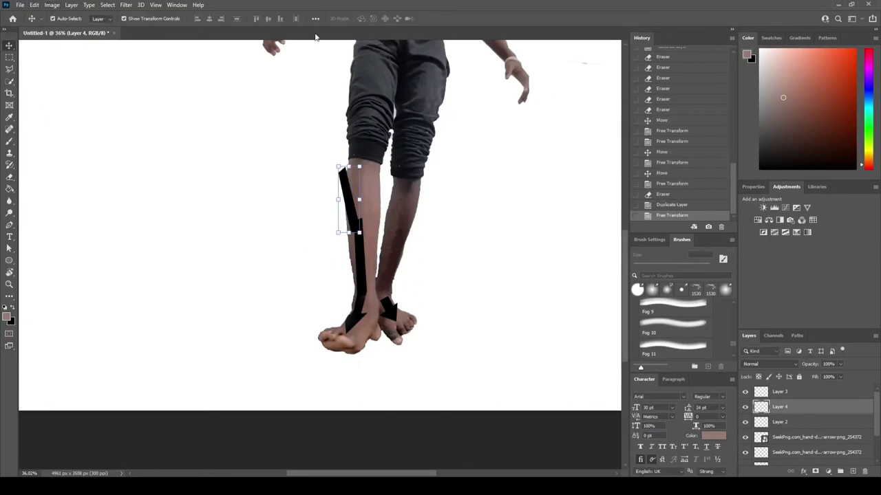
{"action": "key", "text": "Return"}
{"action": "key", "text": "e"}
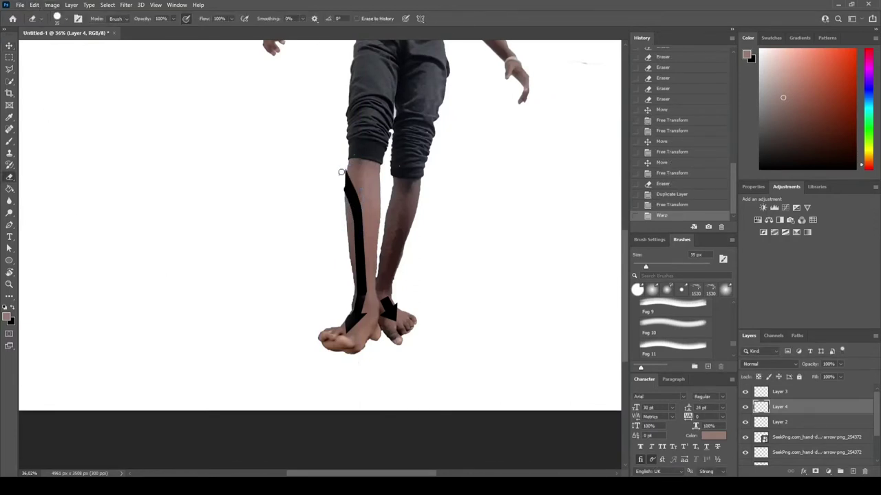
- Copy the bar onto the right leg and warp it to follow the right shin
{"action": "key", "text": "ctrl+alt+t"}
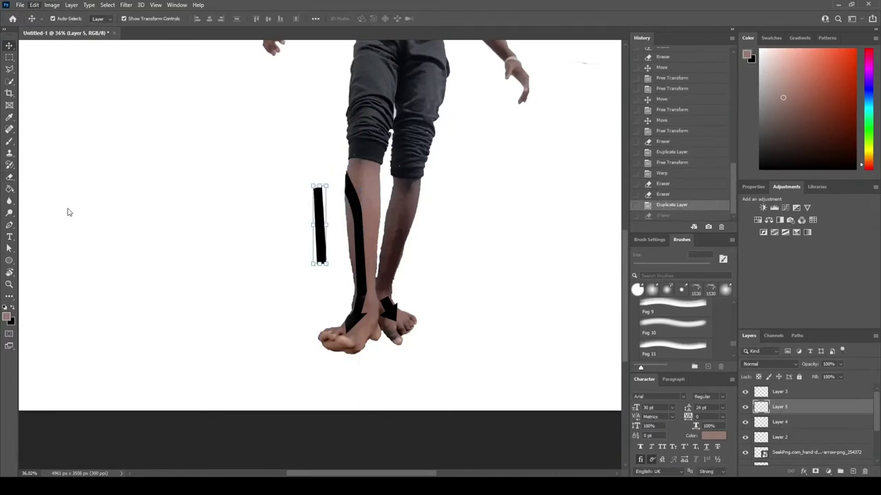
{"action": "left_click", "coordinate": [410, 19]}
{"action": "mouse_move", "coordinate": [313, 187]}
{"action": "left_mouse_down"}
{"action": "mouse_move", "coordinate": [379, 224]}
{"action": "mouse_move", "coordinate": [421, 184]}
{"action": "left_mouse_up"}
{"action": "left_click", "coordinate": [411, 18]}
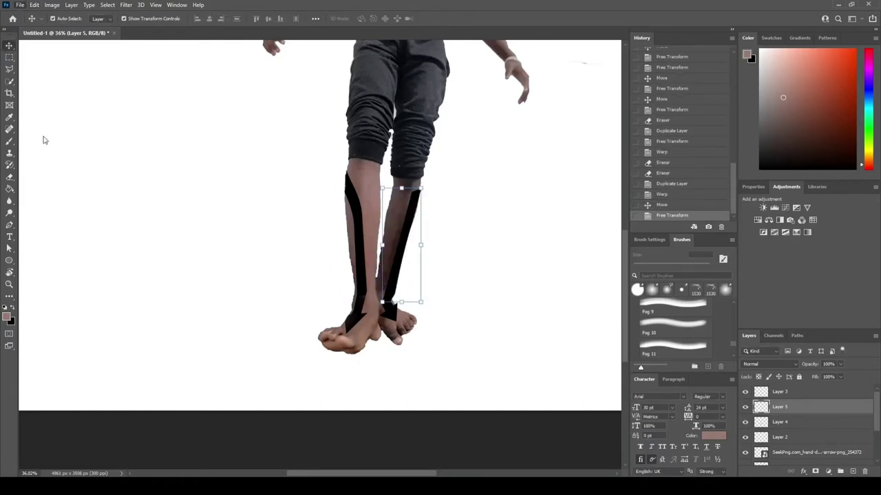
{"action": "scroll", "coordinate": [404, 296], "scroll_direction": "up", "scroll_amount": 3}
{"action": "left_click_drag", "start_coordinate": [365, 324], "coordinate": [370, 330]}
{"action": "left_click_drag", "start_coordinate": [409, 220], "coordinate": [422, 178]}
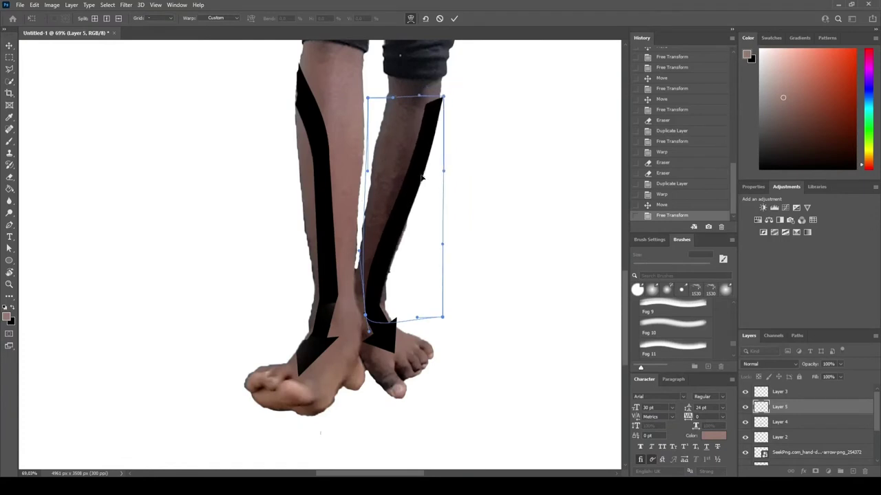
{"action": "left_click_drag", "start_coordinate": [435, 119], "coordinate": [418, 239]}
{"action": "key", "text": "Return"}
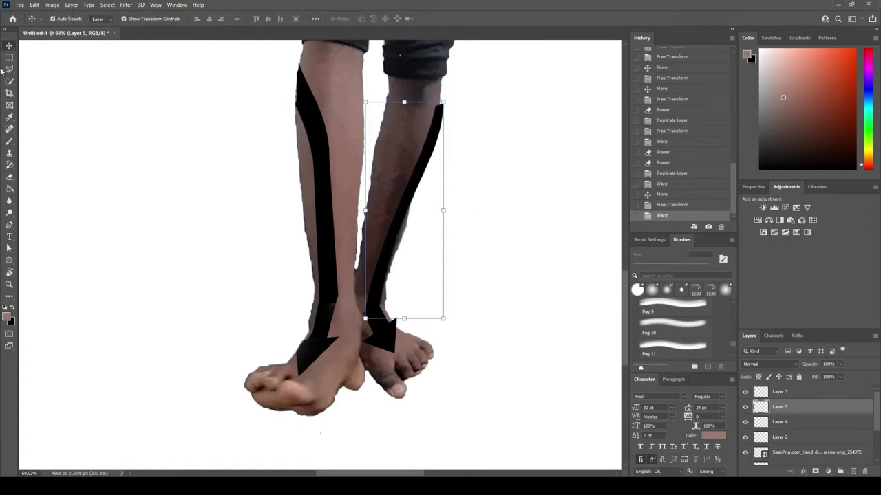
- Trim the right-leg bar with the eraser, undo the stroke, and duplicate the bar again
{"action": "key", "text": "e"}
{"action": "left_click_drag", "start_coordinate": [447, 104], "coordinate": [427, 165]}
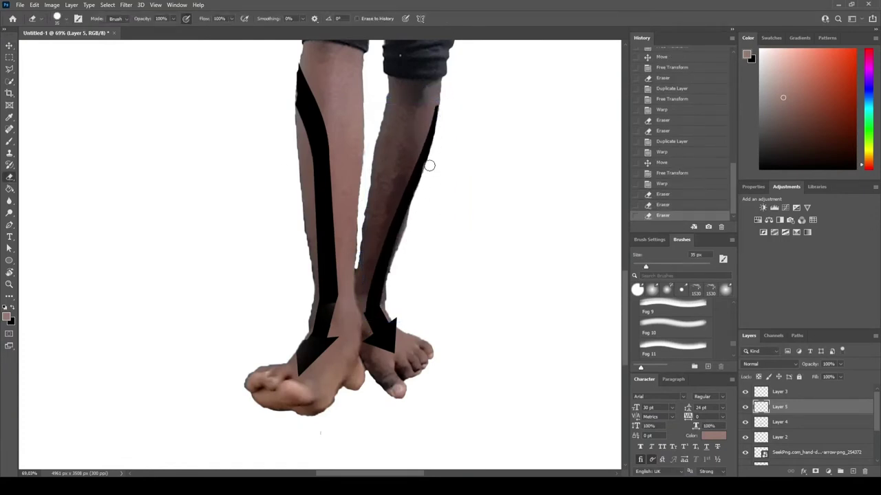
{"action": "key", "text": "ctrl+z"}
{"action": "key", "text": "ctrl+0"}
{"action": "key", "text": "ctrl+j"}
- Move a bar copy to the left arm, warp it along the arm, and erase its stray top
{"action": "key", "text": "v"}
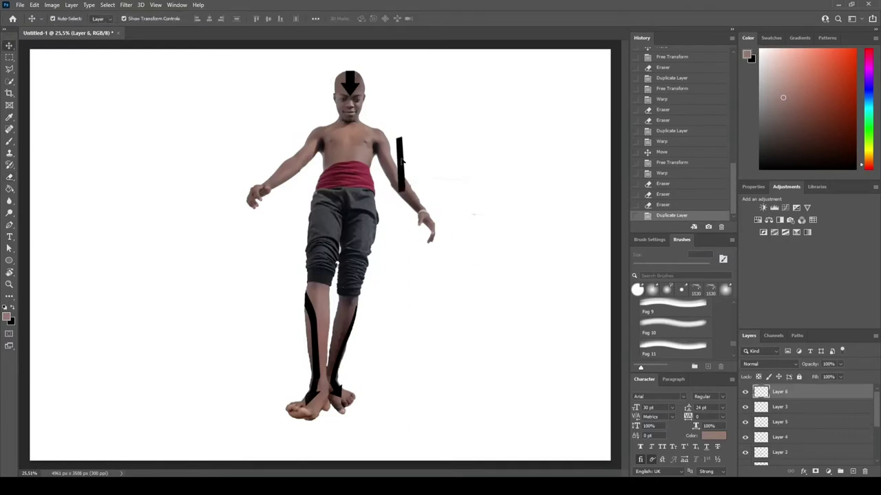
{"action": "left_click_drag", "start_coordinate": [366, 204], "coordinate": [356, 157]}
{"action": "key", "text": "ctrl+t"}
{"action": "scroll", "coordinate": [294, 163], "scroll_direction": "up", "scroll_amount": 3}
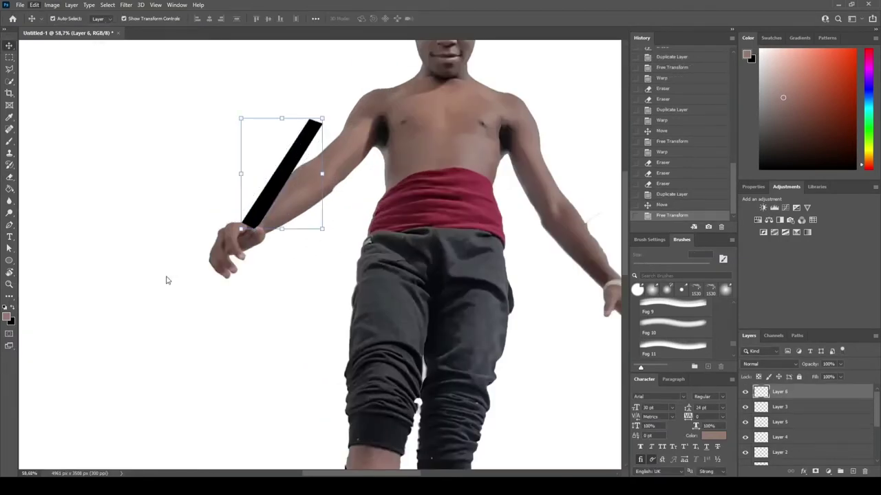
{"action": "mouse_move", "coordinate": [278, 172]}
{"action": "left_mouse_down"}
{"action": "mouse_move", "coordinate": [272, 203]}
{"action": "mouse_move", "coordinate": [280, 189]}
{"action": "left_mouse_up"}
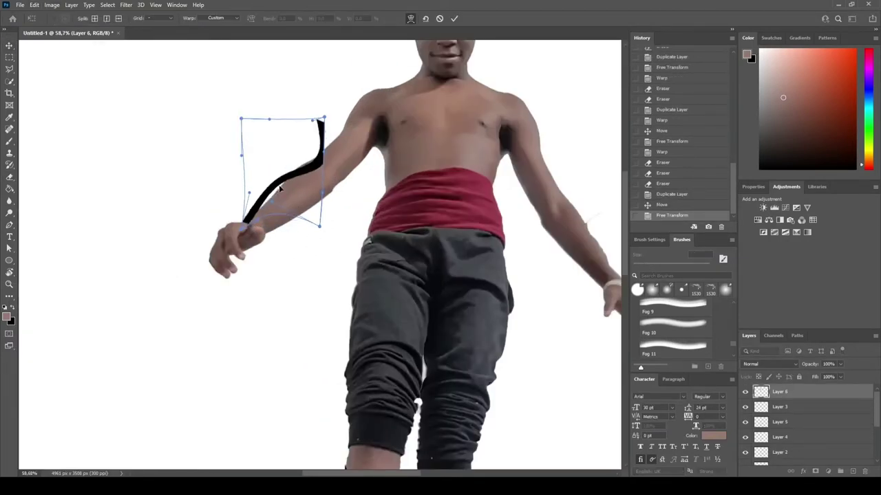
{"action": "key", "text": "Return"}
{"action": "key", "text": "e"}
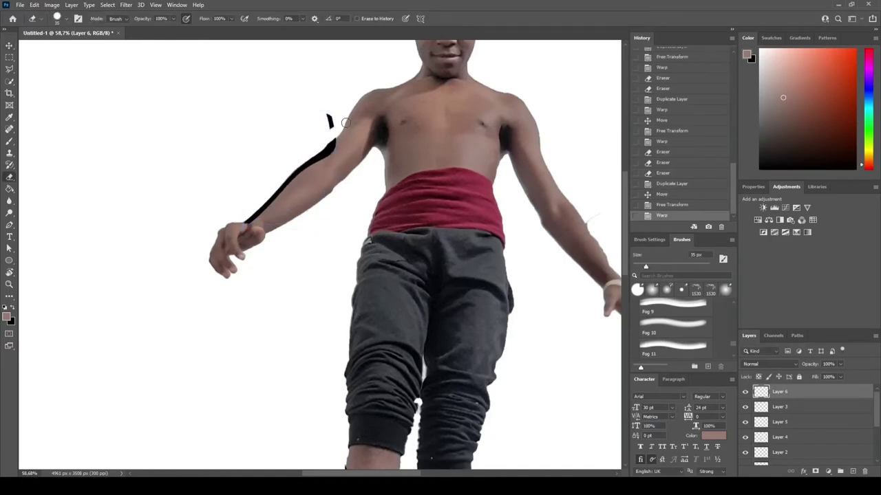
{"action": "left_click_drag", "start_coordinate": [331, 119], "coordinate": [341, 155]}
- Duplicate the bar onto the right arm and rotate and bend it along that arm
{"action": "scroll", "coordinate": [318, 142], "scroll_direction": "up", "scroll_amount": 3}
{"action": "key", "text": "ctrl+0"}
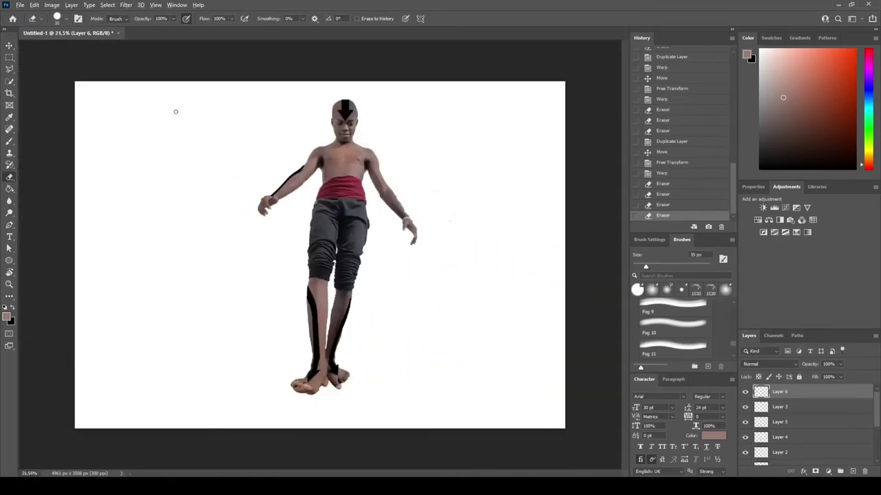
{"action": "scroll", "coordinate": [356, 240], "scroll_direction": "up", "scroll_amount": 2}
{"action": "key", "text": "ctrl+j"}
{"action": "left_click_drag", "start_coordinate": [356, 240], "coordinate": [560, 240]}
{"action": "key", "text": "ctrl+t"}
{"action": "mouse_move", "coordinate": [547, 186]}
{"action": "left_mouse_down"}
{"action": "mouse_move", "coordinate": [525, 198]}
{"action": "mouse_move", "coordinate": [559, 218]}
{"action": "left_mouse_up"}
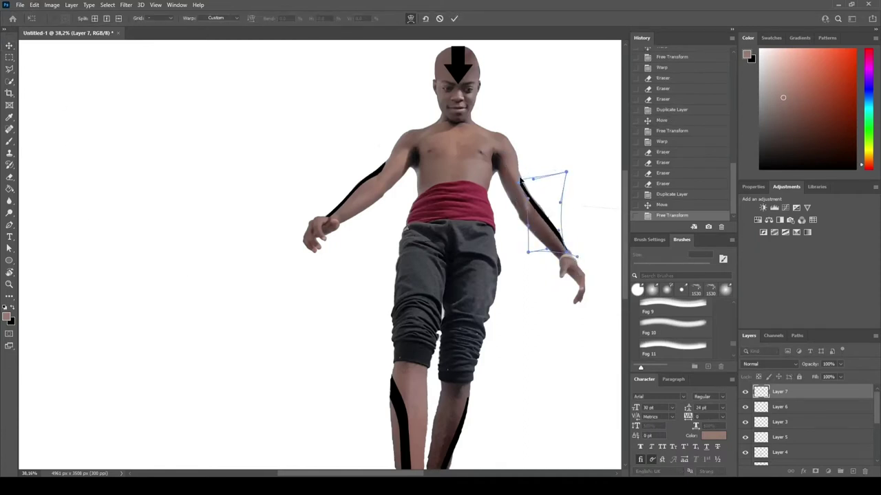
{"action": "key", "text": "Return"}
{"action": "scroll", "coordinate": [525, 152], "scroll_direction": "down", "scroll_amount": 1}
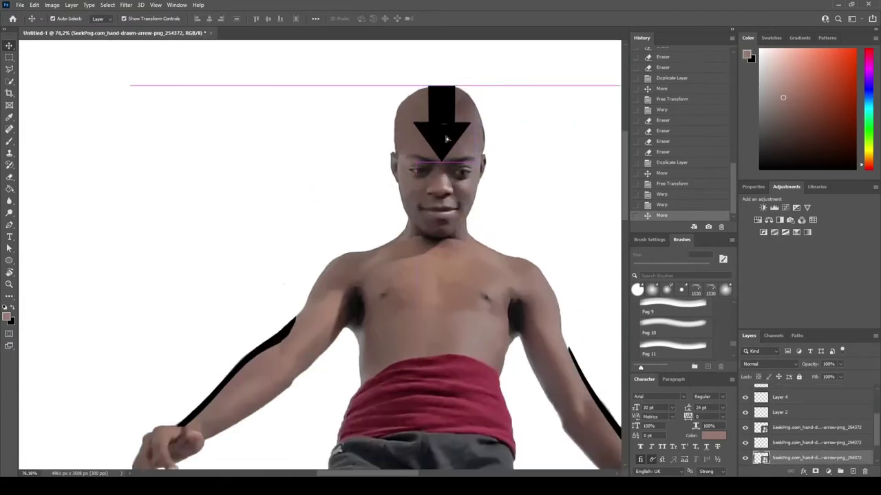
- Erase the top edge of the head arrow, resize it, and add empty Layer 8
{"action": "key", "text": "e"}
{"action": "left_click_drag", "start_coordinate": [494, 76], "coordinate": [468, 75]}
{"action": "mouse_move", "coordinate": [454, 73]}
{"action": "left_mouse_down"}
{"action": "mouse_move", "coordinate": [431, 73]}
{"action": "mouse_move", "coordinate": [460, 73]}
{"action": "left_mouse_up"}
{"action": "left_click", "coordinate": [431, 73]}
{"action": "key", "text": "ctrl+t"}
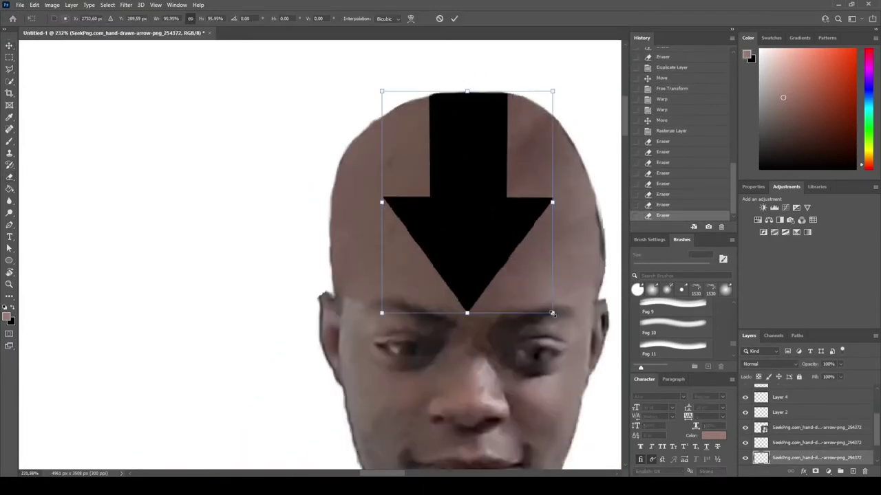
{"action": "key", "text": "Return"}
{"action": "key", "text": "ctrl+shift+alt+n"}
{"action": "scroll", "coordinate": [158, 99], "scroll_direction": "down", "scroll_amount": 3}
{"action": "scroll", "coordinate": [158, 138], "scroll_direction": "down", "scroll_amount": 2}
- Outline the left eye with the Polygonal Lasso and fill it black
{"action": "key", "text": "l"}
{"action": "scroll", "coordinate": [193, 120], "scroll_direction": "up", "scroll_amount": 5}
{"action": "left_click", "coordinate": [192, 118]}
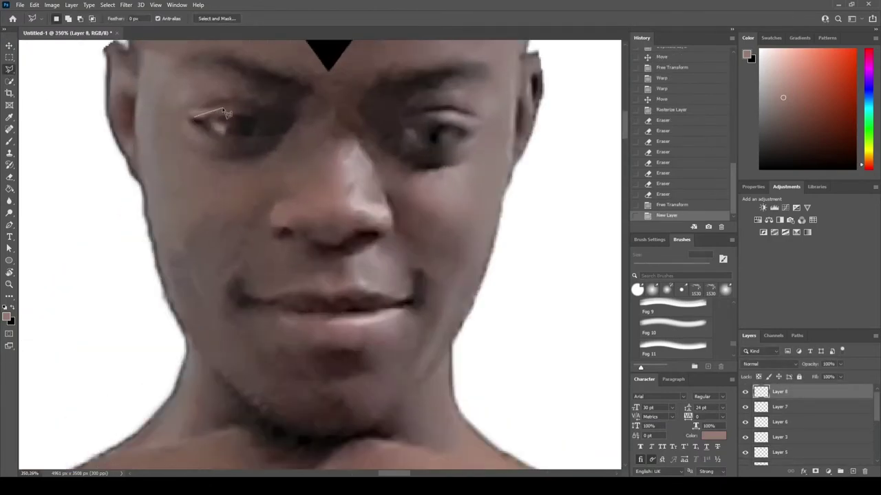
{"action": "left_click", "coordinate": [197, 127]}
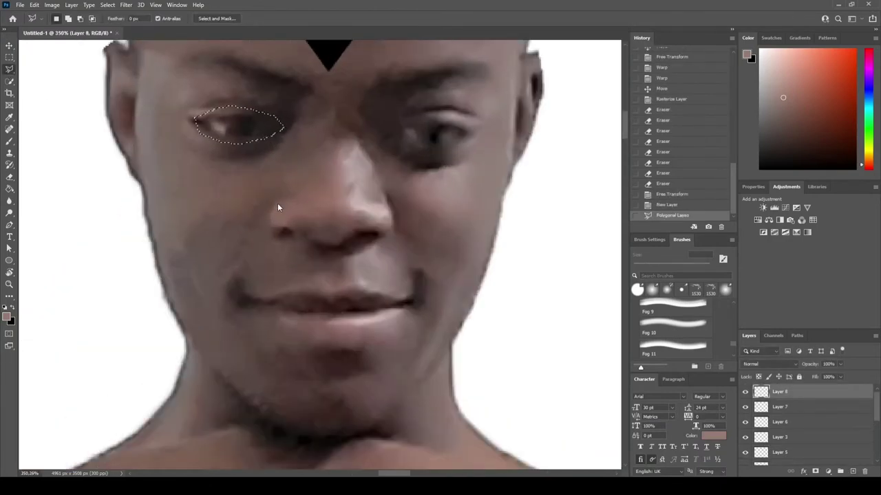
{"action": "key", "text": "i"}
{"action": "key", "text": "alt+BackSpace"}
{"action": "key", "text": "ctrl+z"}
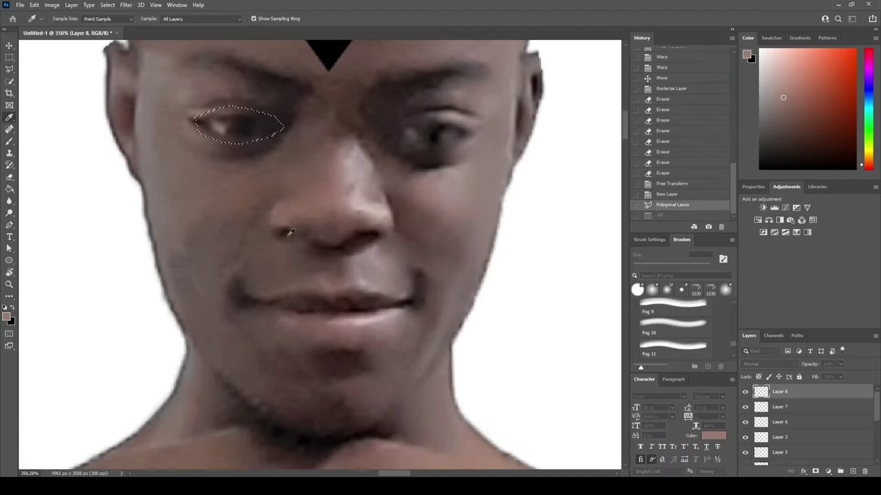
{"action": "key", "text": "alt+BackSpace"}
- Copy the black eye shape onto the right eye, tilt it to fit, and resize the original
{"action": "key", "text": "ctrl+c"}
{"action": "key", "text": "ctrl+v"}
{"action": "left_click_drag", "start_coordinate": [531, 242], "coordinate": [452, 249]}
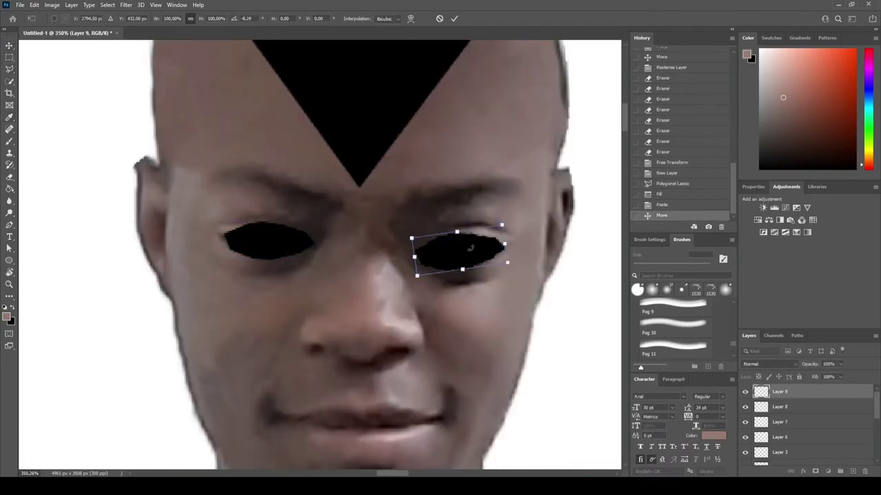
{"action": "key", "text": "ctrl+t"}
{"action": "left_click_drag", "start_coordinate": [416, 227], "coordinate": [411, 236]}
{"action": "key", "text": "Return"}
{"action": "key", "text": "ctrl+t"}
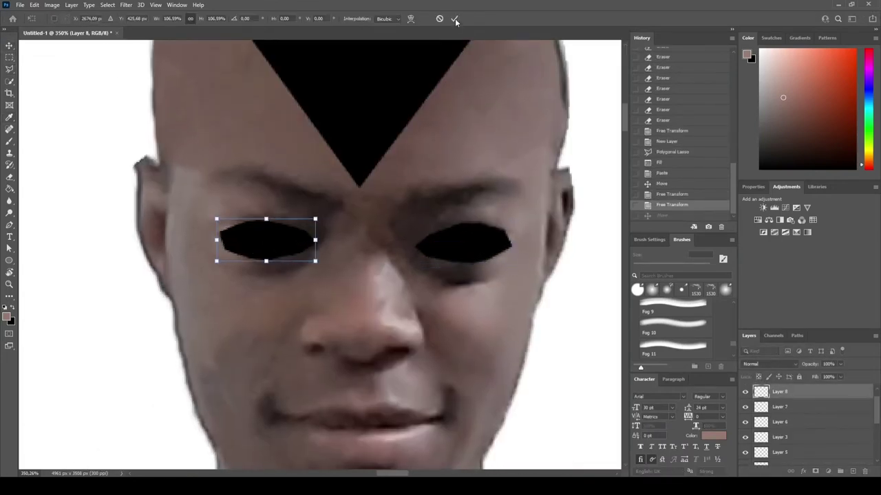
{"action": "key", "text": "Return"}
- Zoom out and pick the right-arm stripe for touching up
{"action": "key", "text": "ctrl+0"}
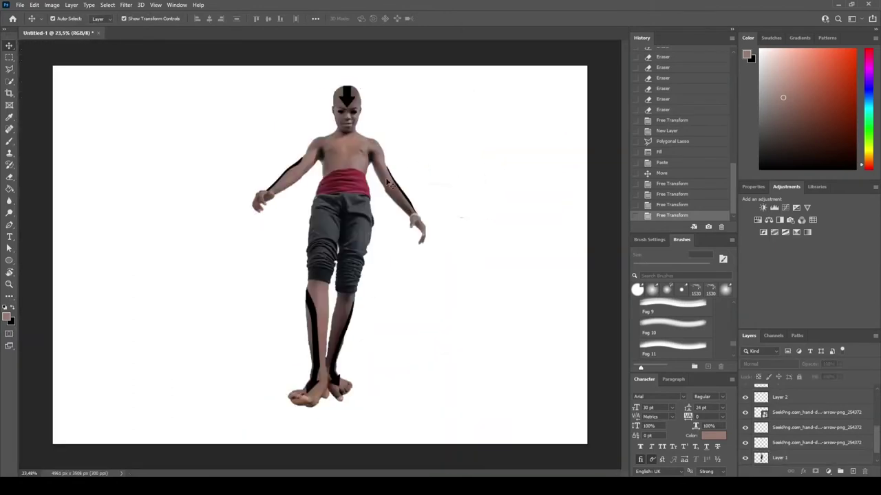
{"action": "left_click", "coordinate": [388, 183]}
{"action": "key", "text": "ctrl+t"}
{"action": "scroll", "coordinate": [387, 182], "scroll_direction": "up", "scroll_amount": 5}
{"action": "scroll", "coordinate": [382, 350], "scroll_direction": "down", "scroll_amount": 1}
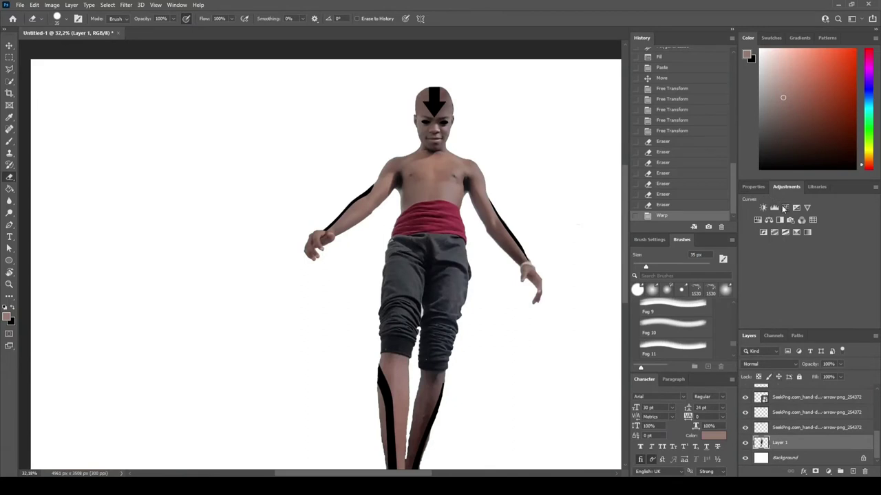
- Add a clipped Hue/Saturation layer colorized to hue 15, saturation 55, with an inverted mask
{"action": "left_click", "coordinate": [756, 220]}
{"action": "key", "text": "ctrl+alt+g"}
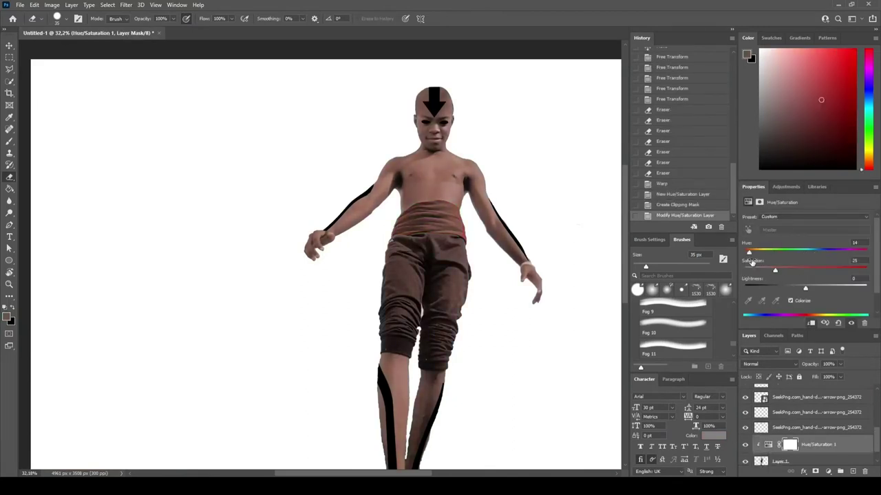
{"action": "mouse_move", "coordinate": [805, 251]}
{"action": "left_mouse_down"}
{"action": "mouse_move", "coordinate": [749, 253]}
{"action": "mouse_move", "coordinate": [811, 269]}
{"action": "left_mouse_up"}
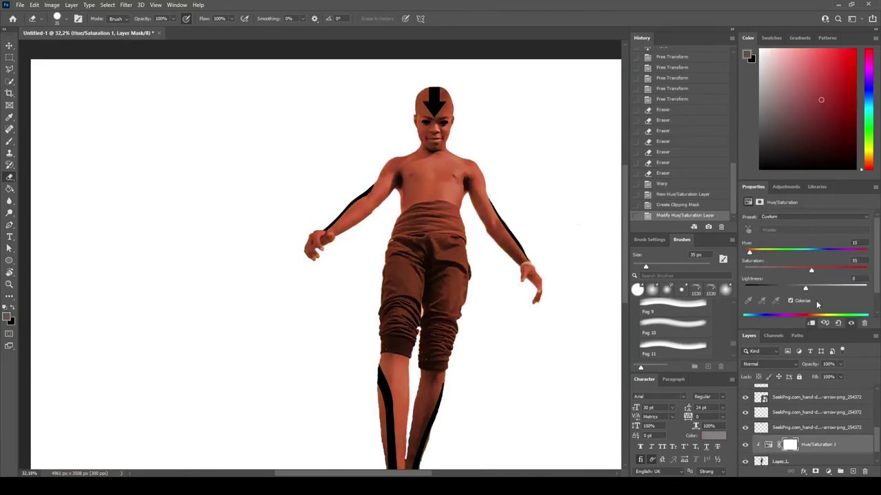
{"action": "key", "text": "ctrl+i"}
- Paint white on the mask over the waist and both trouser legs to reveal the tint
{"action": "key", "text": "x"}
{"action": "mouse_move", "coordinate": [393, 276]}
{"action": "left_mouse_down"}
{"action": "mouse_move", "coordinate": [403, 282]}
{"action": "mouse_move", "coordinate": [458, 249]}
{"action": "left_mouse_up"}
{"action": "key", "text": "bracketright"}
{"action": "key", "text": "bracketright"}
{"action": "key", "text": "bracketright"}
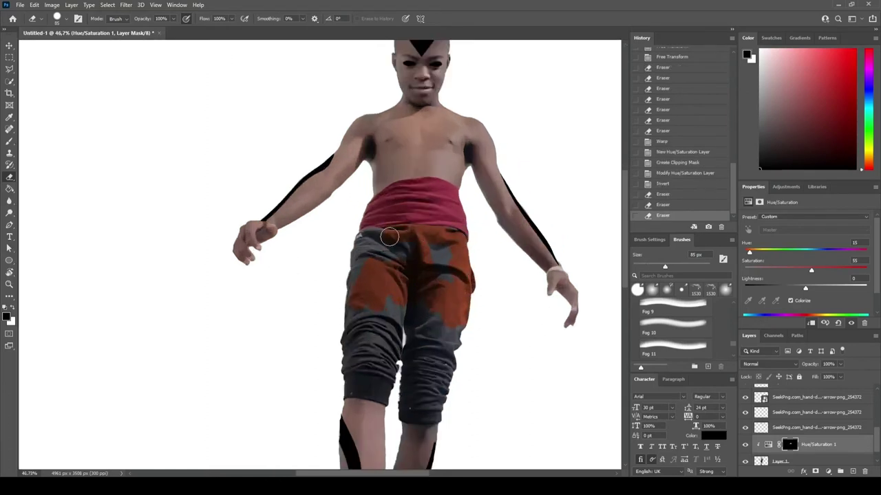
{"action": "mouse_move", "coordinate": [389, 236]}
{"action": "left_mouse_down"}
{"action": "mouse_move", "coordinate": [368, 254]}
{"action": "mouse_move", "coordinate": [397, 241]}
{"action": "mouse_move", "coordinate": [437, 315]}
{"action": "mouse_move", "coordinate": [434, 411]}
{"action": "left_mouse_up"}
{"action": "left_click_drag", "start_coordinate": [414, 331], "coordinate": [369, 391]}
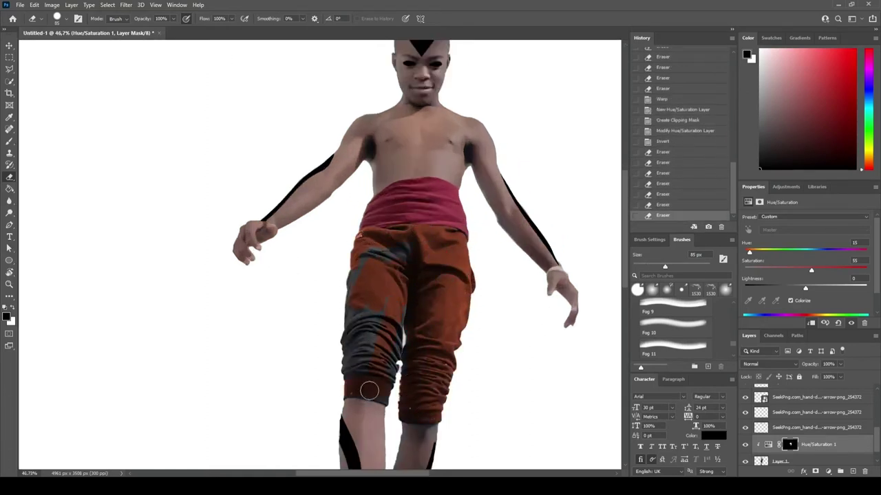
{"action": "mouse_move", "coordinate": [363, 354]}
{"action": "left_mouse_down"}
{"action": "mouse_move", "coordinate": [418, 409]}
{"action": "mouse_move", "coordinate": [393, 246]}
{"action": "left_mouse_up"}
{"action": "scroll", "coordinate": [420, 276], "scroll_direction": "down", "scroll_amount": 5}
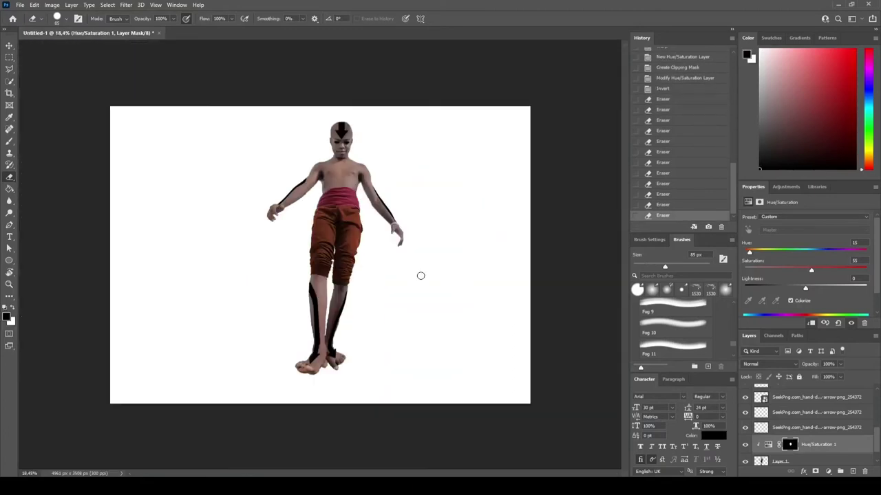
- Warp the head arrow layer to fit the forehead and commit the warp
{"action": "left_click", "coordinate": [816, 427]}
{"action": "key", "text": "ctrl+t"}
{"action": "scroll", "coordinate": [355, 118], "scroll_direction": "up", "scroll_amount": 5}
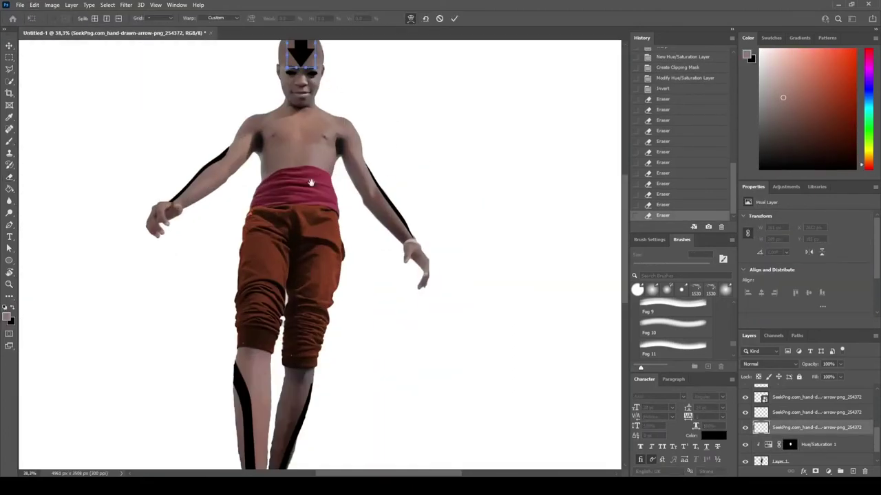
{"action": "left_click", "coordinate": [454, 18]}
{"action": "scroll", "coordinate": [454, 99], "scroll_direction": "down", "scroll_amount": 5}
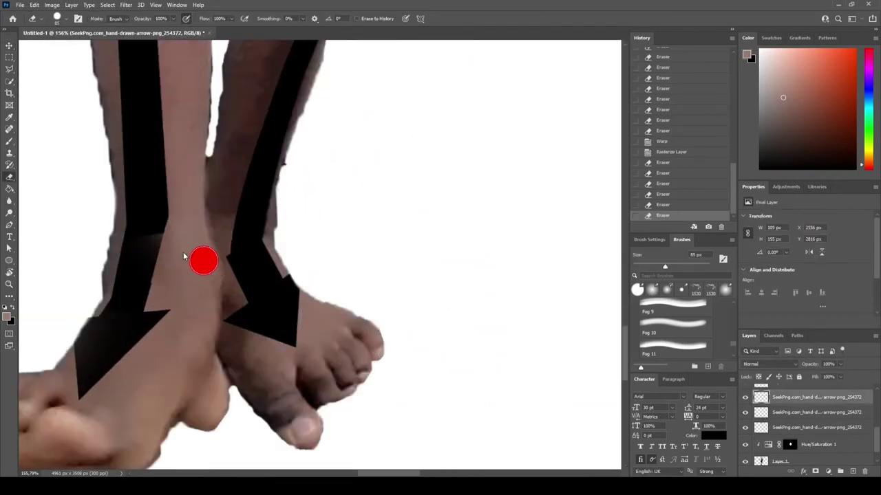
{"action": "key", "text": "ctrl+0"}
- Hide the other layers, Merge Visible the arrow pieces, then show the layers again
{"action": "left_click", "coordinate": [745, 426]}
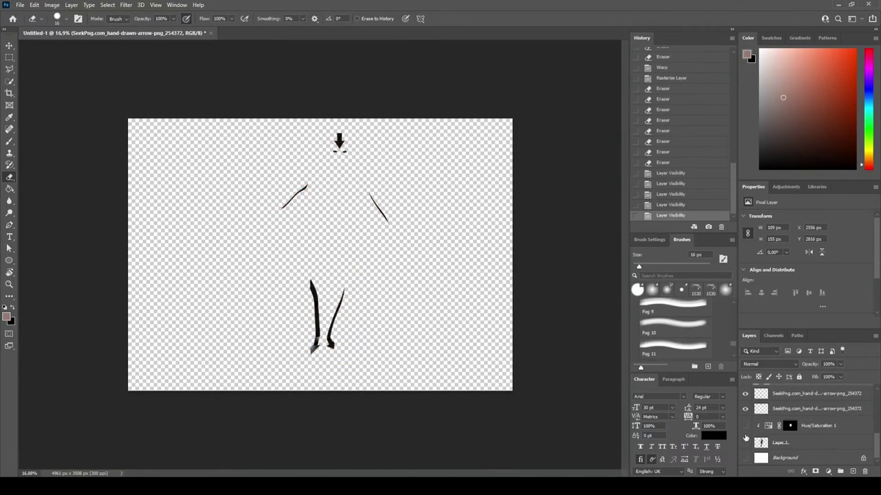
{"action": "key", "text": "ctrl+shift+e"}
{"action": "left_click_drag", "start_coordinate": [745, 409], "coordinate": [745, 441]}
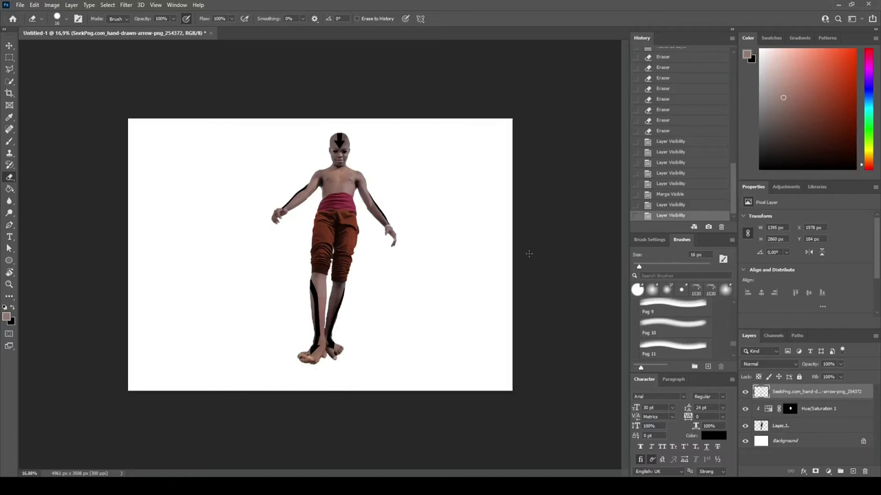
- Give the merged arrow layer a light-blue Color Overlay, Outer Glow and Stroke, sampling colours from the image
{"action": "key", "text": "v"}
{"action": "left_click", "coordinate": [529, 254]}
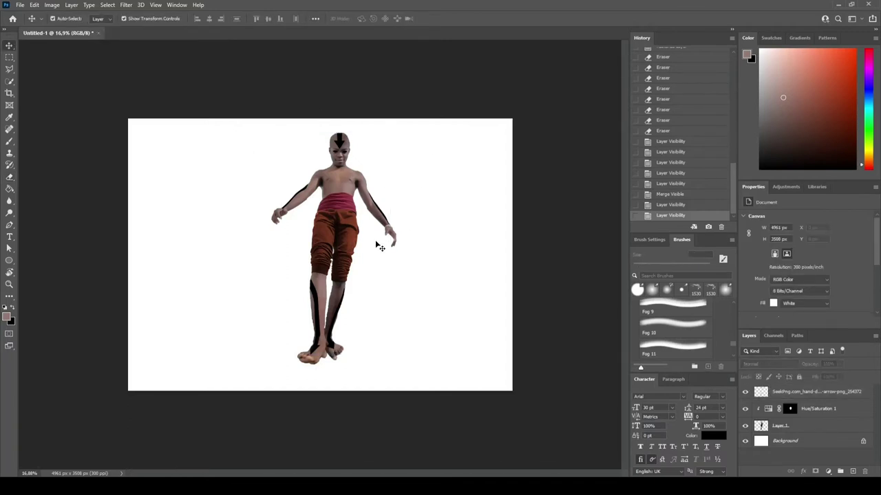
{"action": "left_click", "coordinate": [800, 394]}
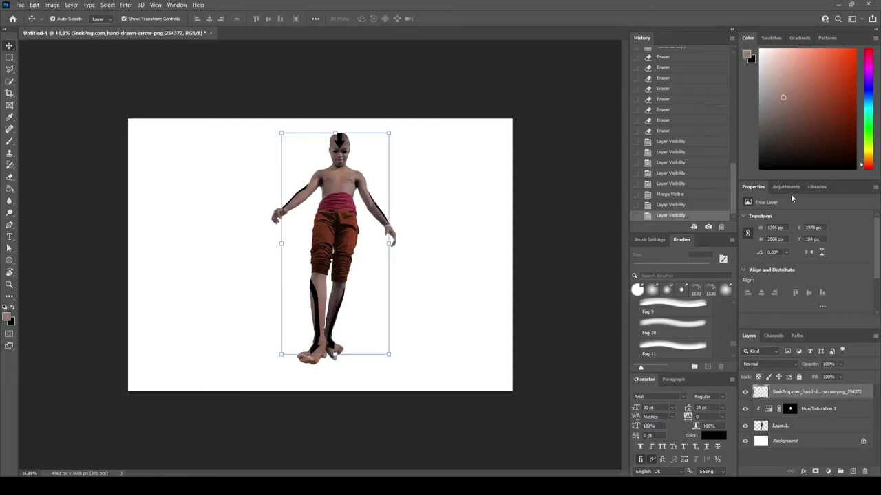
{"action": "left_click", "coordinate": [802, 471]}
{"action": "left_click", "coordinate": [821, 429]}
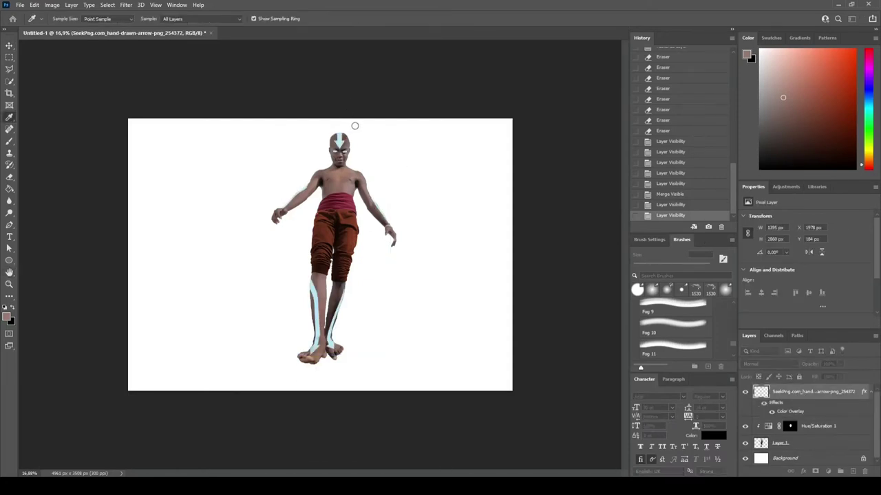
{"action": "key", "text": "h"}
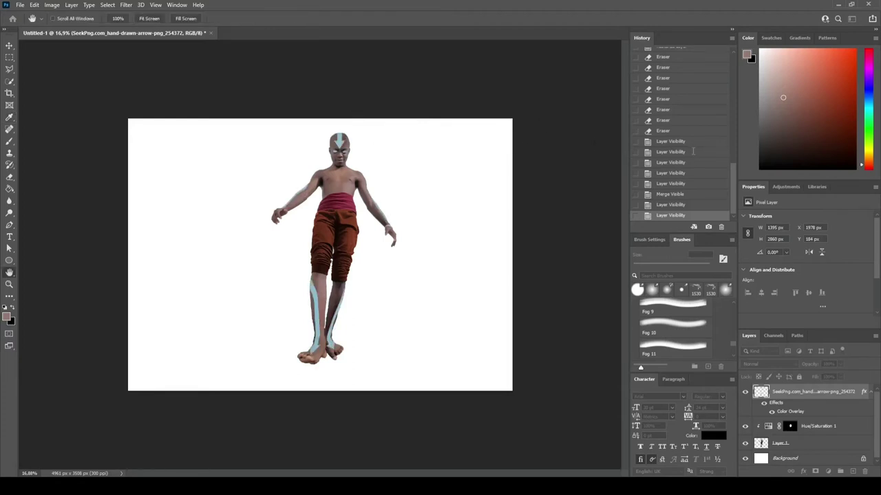
{"action": "key", "text": "Return"}
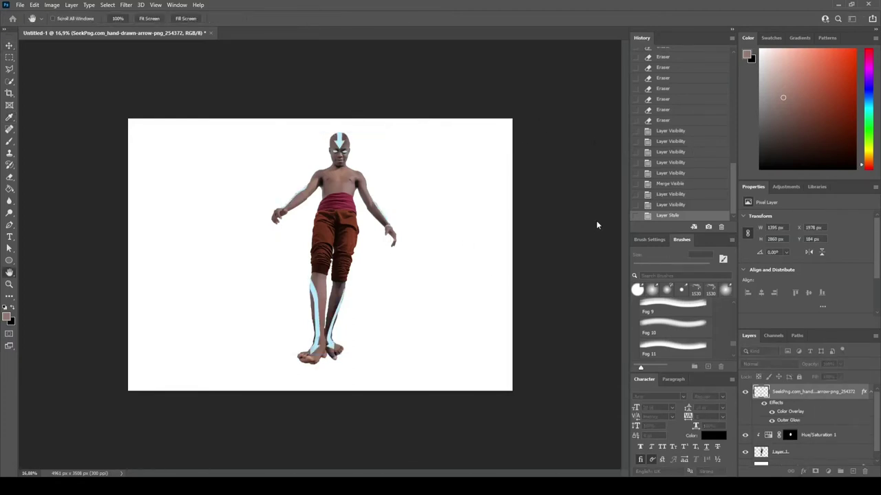
{"action": "key", "text": "i"}
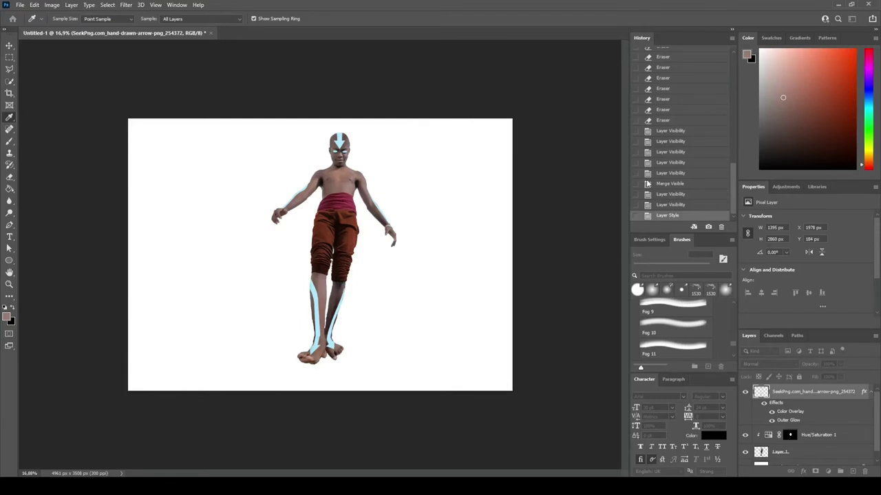
{"action": "key", "text": "h"}
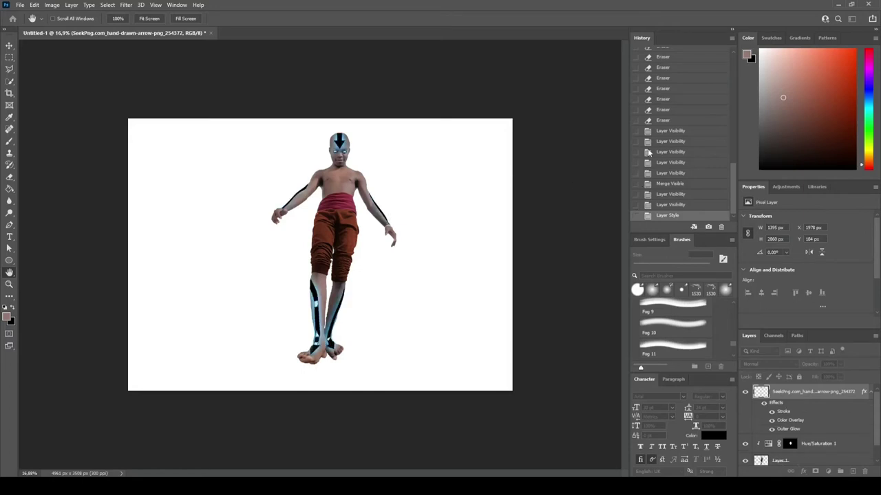
{"action": "key", "text": "i"}
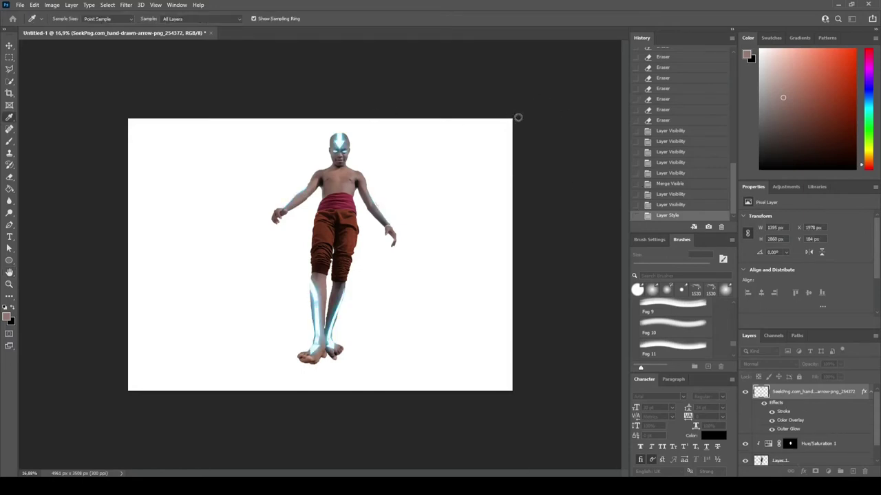
- Add a clipped Curves 1 layer with the curve raised through the midtones, then select Layer 1
{"action": "key", "text": "h"}
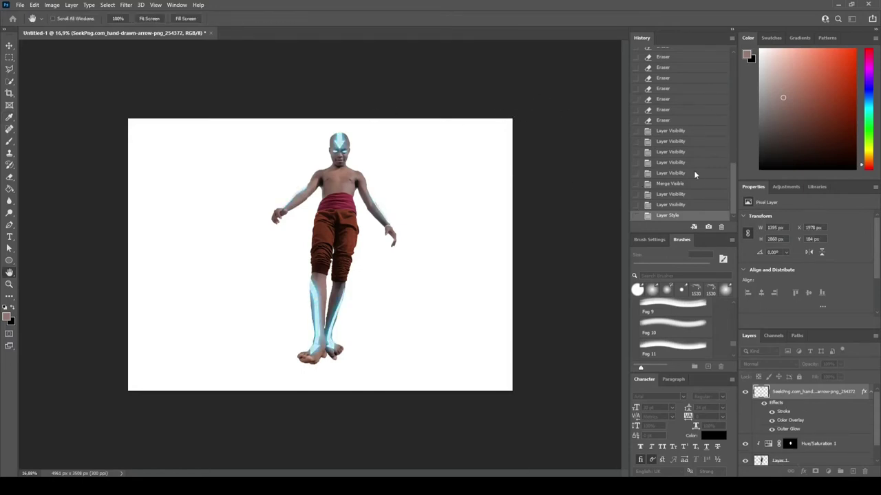
{"action": "key", "text": "v"}
{"action": "left_click", "coordinate": [786, 186]}
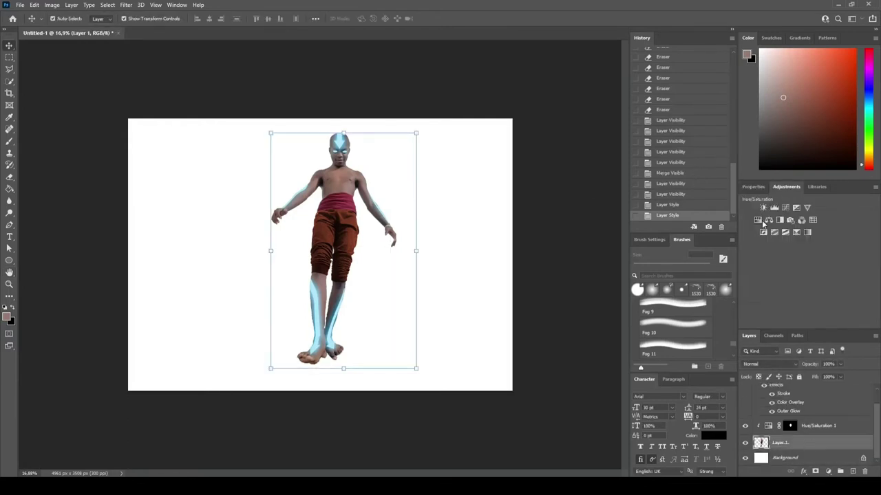
{"action": "left_click", "coordinate": [785, 207]}
{"action": "mouse_move", "coordinate": [828, 268]}
{"action": "left_mouse_down"}
{"action": "mouse_move", "coordinate": [861, 263]}
{"action": "mouse_move", "coordinate": [845, 251]}
{"action": "left_mouse_up"}
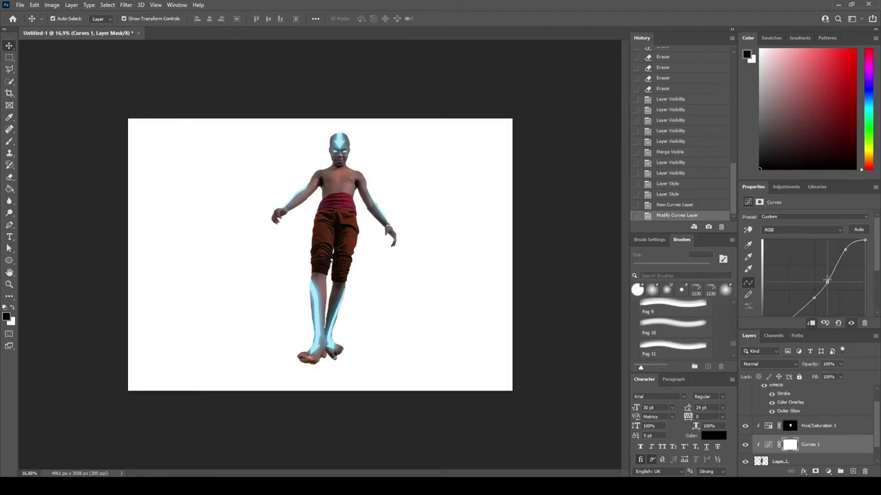
{"action": "left_click", "coordinate": [839, 457]}
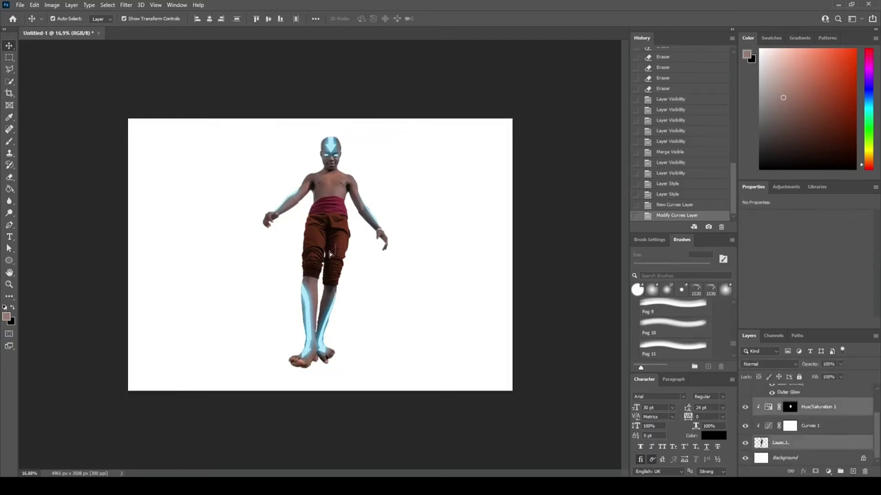
- Rotate and shrink the large rock and place it beside the figure's left side
{"action": "left_click_drag", "start_coordinate": [323, 247], "coordinate": [323, 254]}
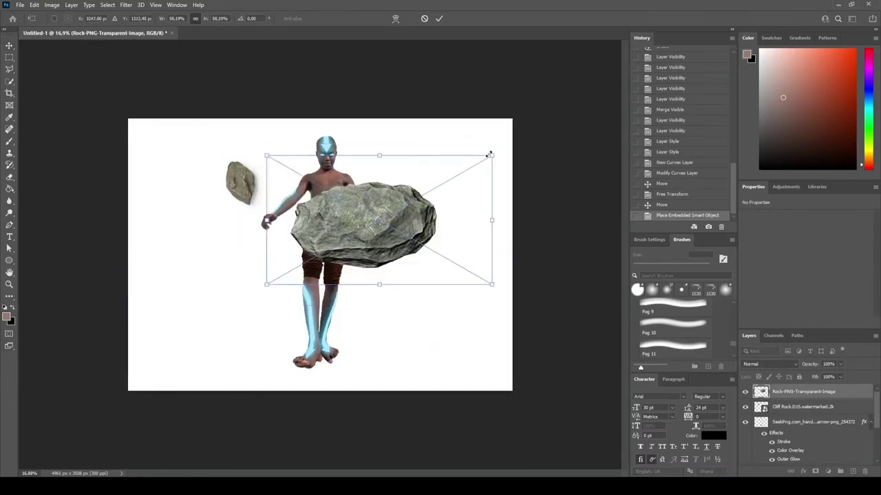
{"action": "left_click_drag", "start_coordinate": [488, 154], "coordinate": [446, 178]}
{"action": "left_click_drag", "start_coordinate": [451, 63], "coordinate": [448, 112]}
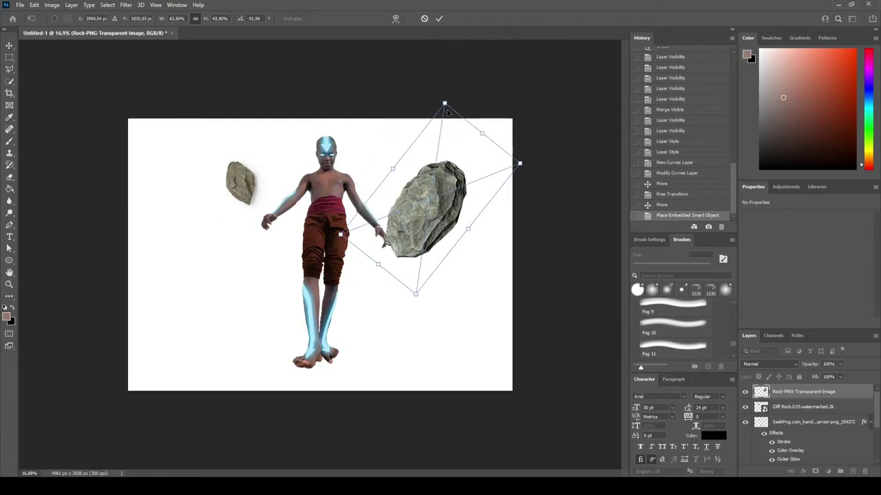
{"action": "key", "text": "Return"}
{"action": "left_click_drag", "start_coordinate": [426, 207], "coordinate": [261, 201]}
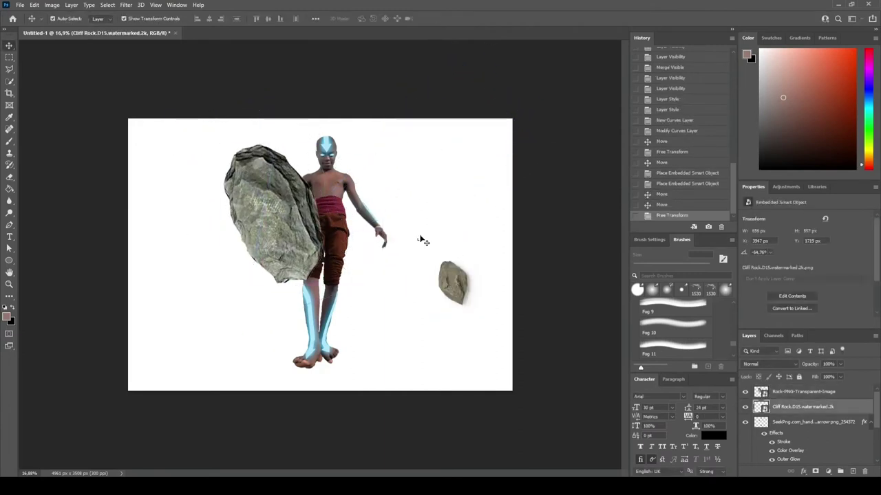
- Move the small rock up, then duplicate it and scale, rotate and stretch the copy right of the figure
{"action": "key", "text": "ctrl+t"}
{"action": "left_click_drag", "start_coordinate": [452, 275], "coordinate": [387, 187]}
{"action": "key", "text": "Return"}
{"action": "left_click_drag", "start_coordinate": [275, 214], "coordinate": [432, 255]}
{"action": "key", "text": "ctrl+t"}
{"action": "left_click_drag", "start_coordinate": [564, 203], "coordinate": [488, 206]}
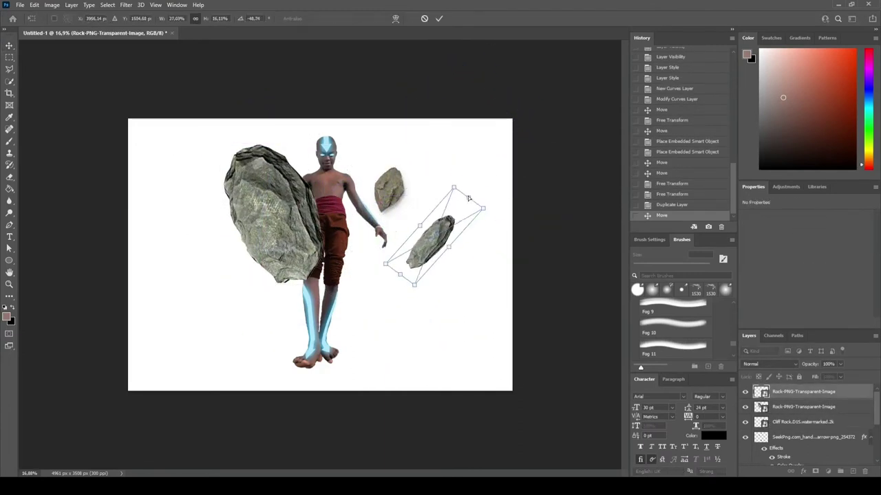
{"action": "left_click_drag", "start_coordinate": [413, 292], "coordinate": [406, 321]}
{"action": "key", "text": "Return"}
{"action": "key", "text": "Return"}
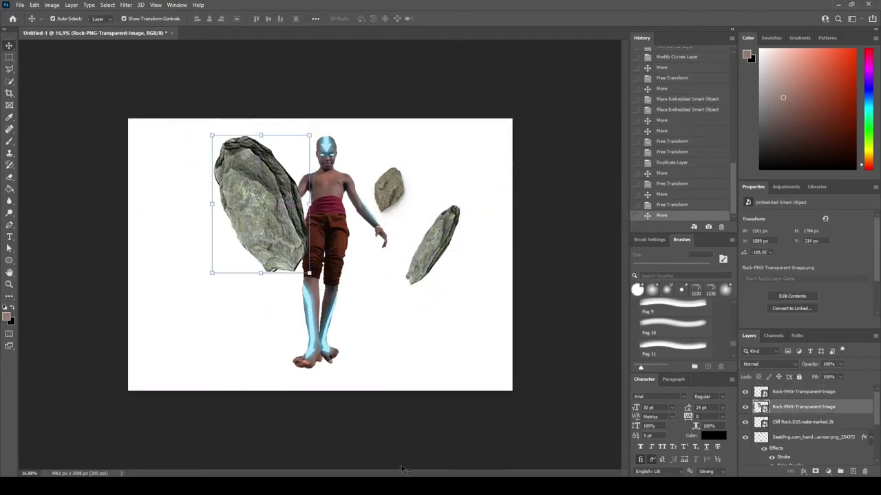
- Move a rock to the bottom-left and rotate it, then position another small rock right of the figure
{"action": "mouse_move", "coordinate": [277, 212]}
{"action": "left_mouse_down"}
{"action": "mouse_move", "coordinate": [172, 315]}
{"action": "mouse_move", "coordinate": [206, 331]}
{"action": "left_mouse_up"}
{"action": "key", "text": "ctrl+t"}
{"action": "left_click", "coordinate": [490, 68]}
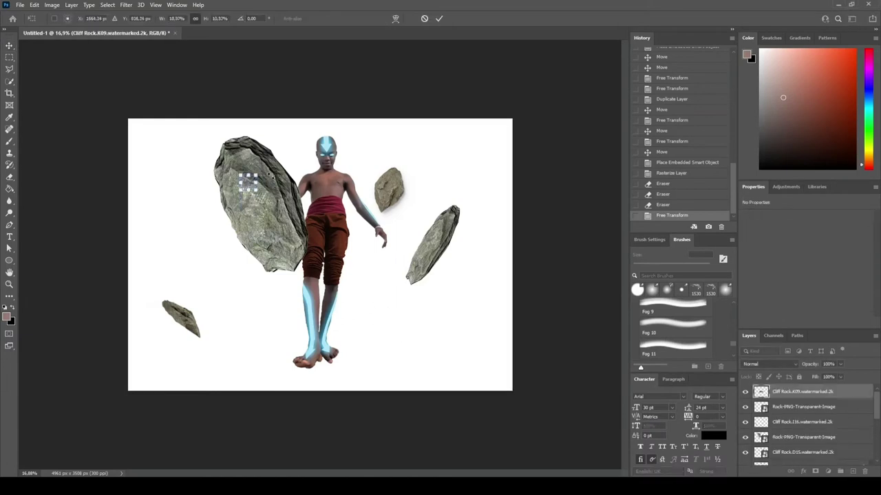
{"action": "left_click_drag", "start_coordinate": [250, 176], "coordinate": [439, 309]}
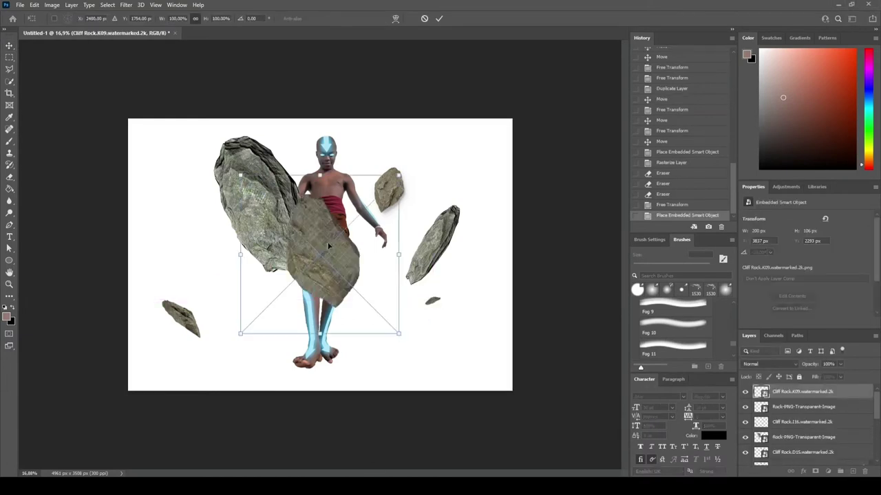
- Scatter small rock copies at the right edge, near the figure's feet, and lower right
{"action": "left_click_drag", "start_coordinate": [321, 271], "coordinate": [180, 245]}
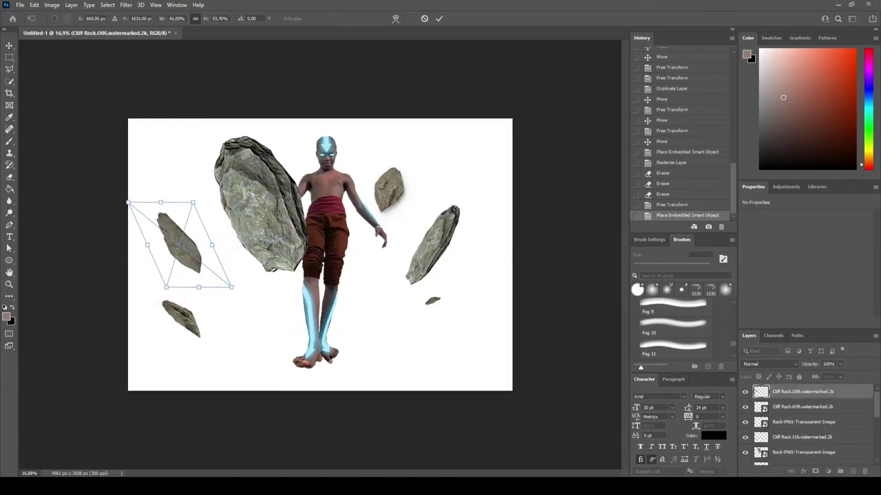
{"action": "left_click_drag", "start_coordinate": [275, 406], "coordinate": [525, 325]}
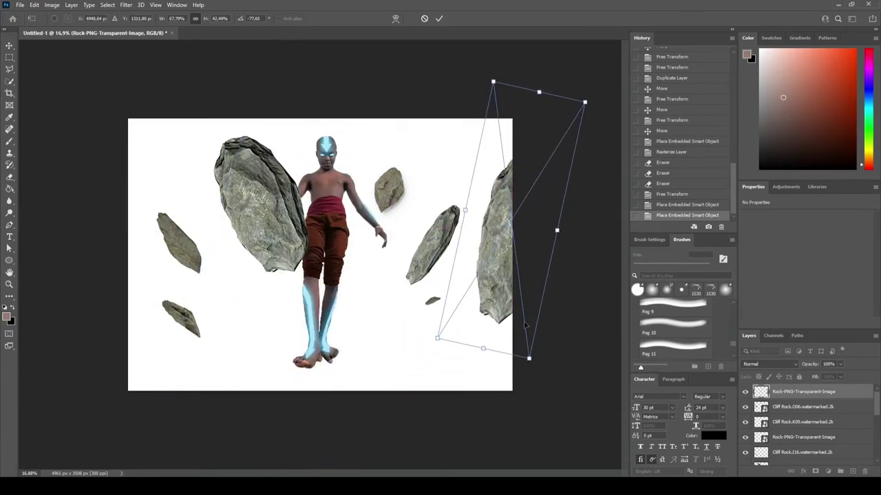
{"action": "key", "text": "Return"}
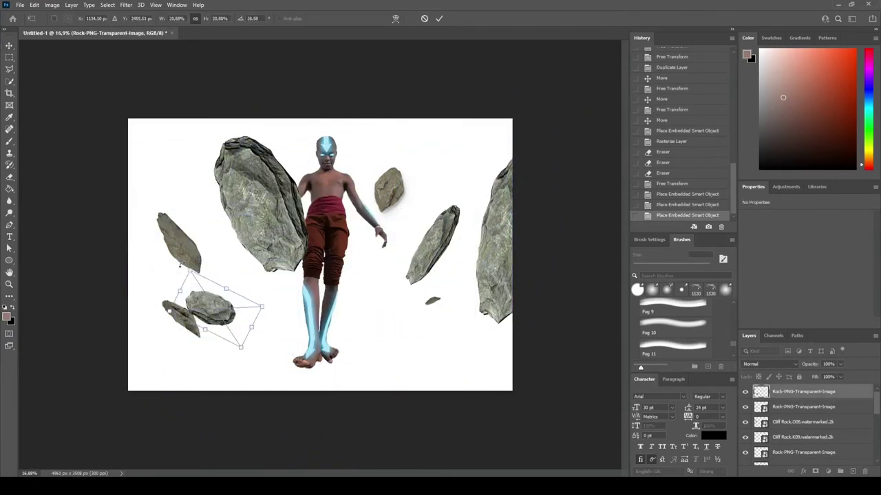
{"action": "left_click_drag", "start_coordinate": [219, 306], "coordinate": [268, 318]}
{"action": "key", "text": "Return"}
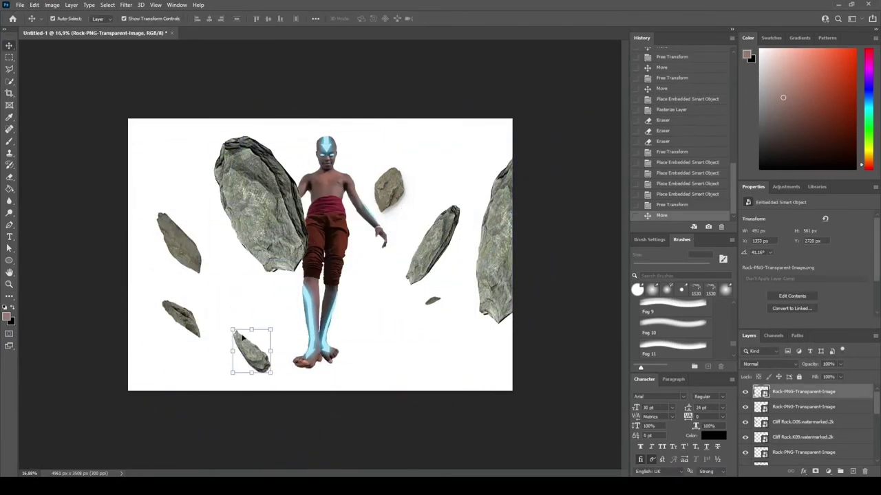
{"action": "mouse_move", "coordinate": [199, 337]}
{"action": "left_mouse_down"}
{"action": "mouse_move", "coordinate": [181, 311]}
{"action": "mouse_move", "coordinate": [207, 330]}
{"action": "left_mouse_up"}
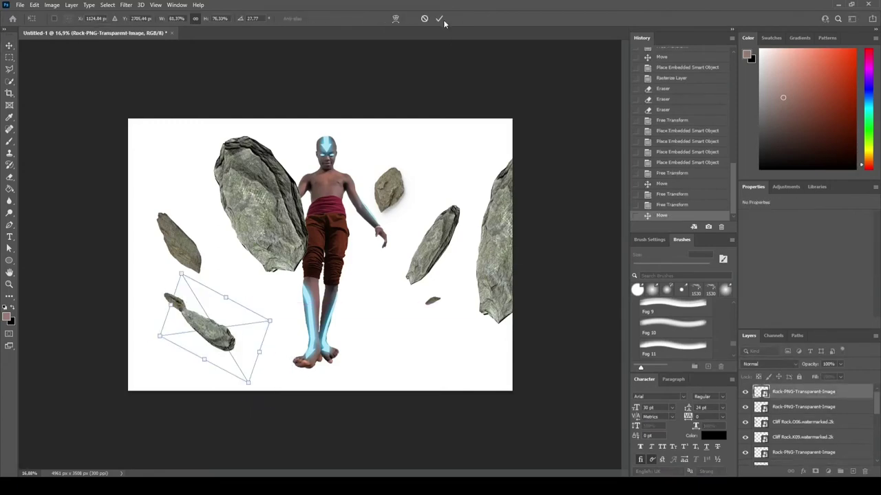
{"action": "key", "text": "Return"}
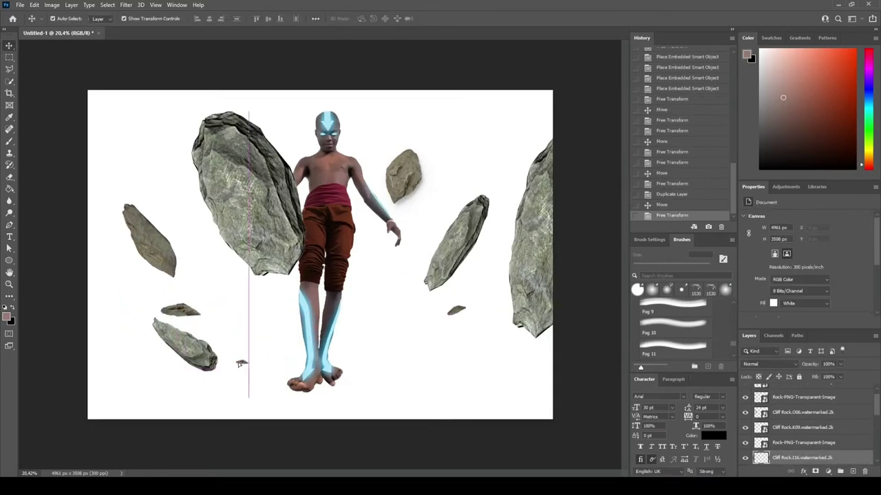
{"action": "left_click_drag", "start_coordinate": [408, 291], "coordinate": [406, 316]}
{"action": "key", "text": "ctrl+t"}
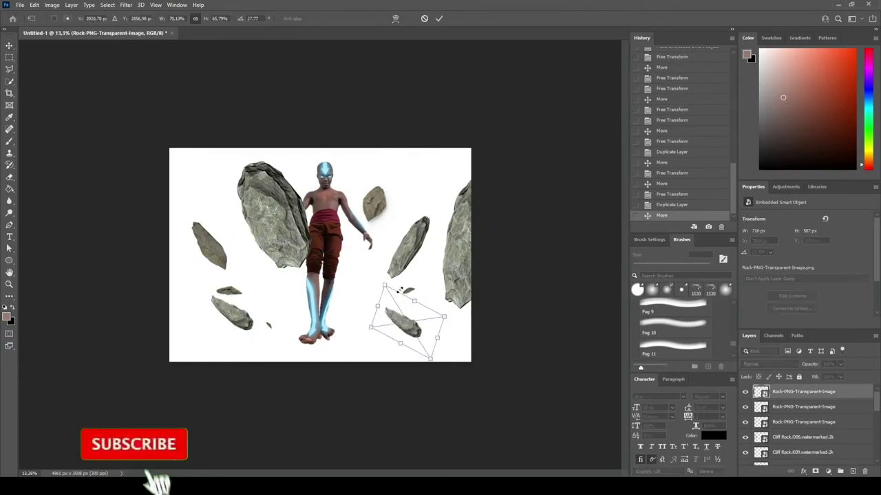
{"action": "key", "text": "Return"}
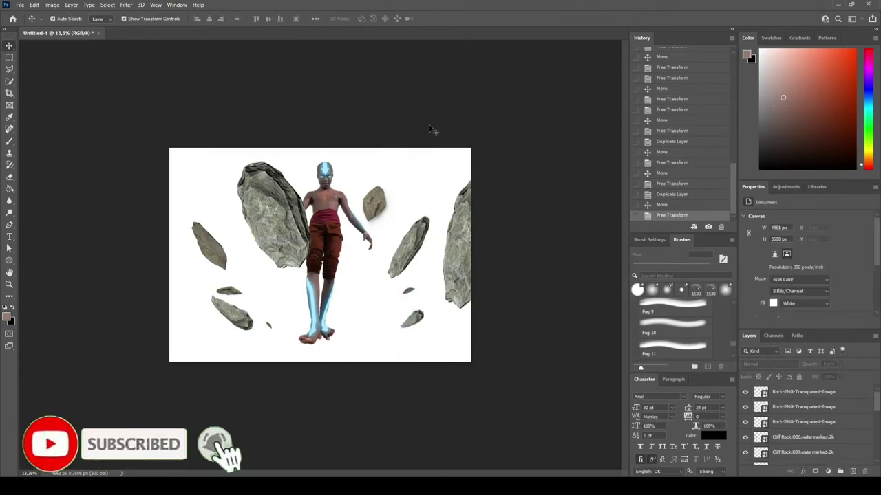
- Reposition and warp the big rock left of the figure so it sits behind it
{"action": "left_click", "coordinate": [273, 213]}
{"action": "left_click_drag", "start_coordinate": [803, 413], "coordinate": [832, 451]}
{"action": "left_click_drag", "start_coordinate": [235, 163], "coordinate": [192, 140]}
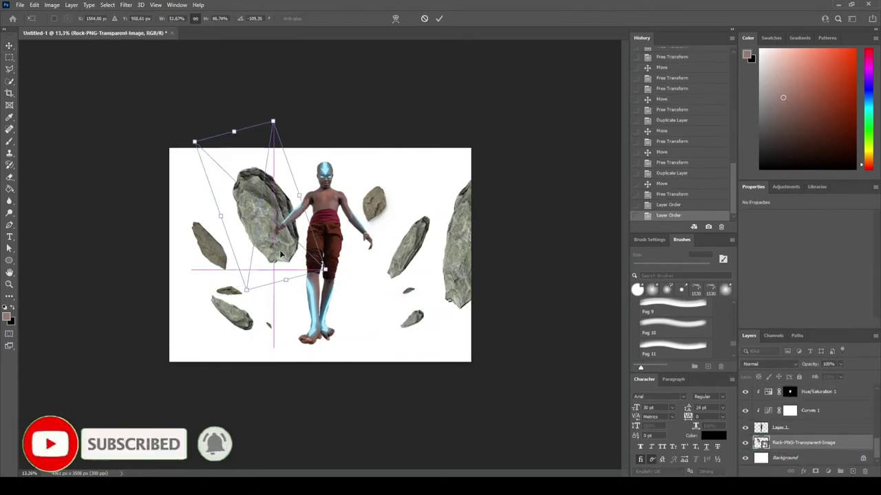
{"action": "key", "text": "Return"}
- Duplicate the big rock, move the copy to the left edge and warp it
{"action": "key", "text": "ctrl+j"}
{"action": "key", "text": "ctrl+t"}
{"action": "mouse_move", "coordinate": [275, 206]}
{"action": "left_mouse_down"}
{"action": "mouse_move", "coordinate": [172, 207]}
{"action": "mouse_move", "coordinate": [192, 232]}
{"action": "mouse_move", "coordinate": [199, 206]}
{"action": "left_mouse_up"}
{"action": "key", "text": "Return"}
{"action": "key", "text": "ctrl+t"}
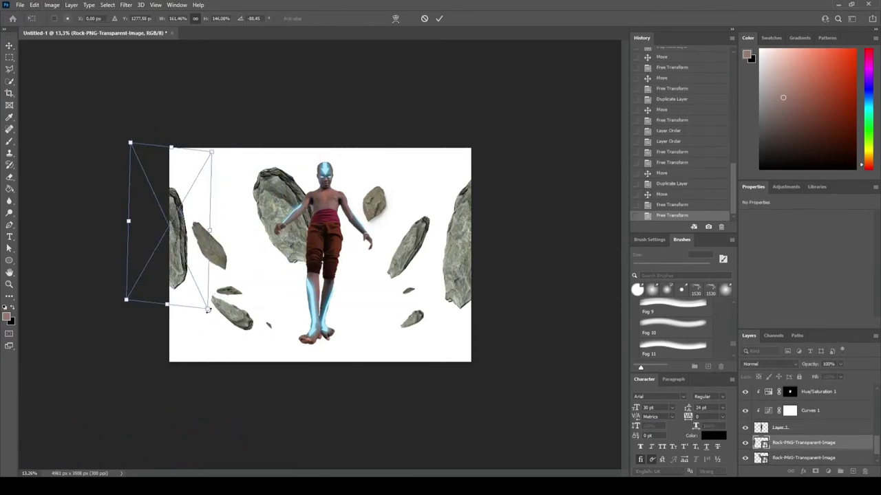
{"action": "key", "text": "Return"}
{"action": "left_click", "coordinate": [462, 142]}
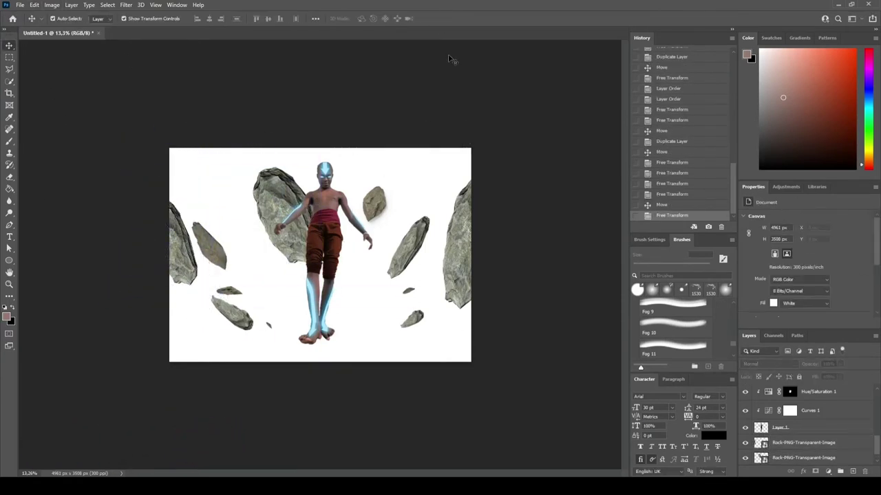
- Hide the background, figure and other non-rock layers, then select Cliff Rock.006
{"action": "scroll", "coordinate": [799, 427], "scroll_direction": "down", "scroll_amount": 1}
{"action": "left_click", "coordinate": [745, 458]}
{"action": "left_click", "coordinate": [745, 428]}
{"action": "left_click", "coordinate": [744, 443]}
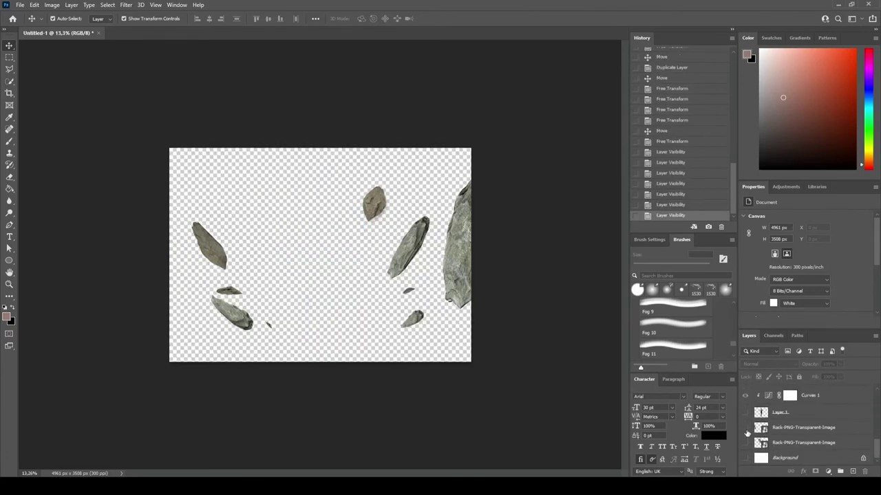
{"action": "left_click", "coordinate": [745, 427]}
{"action": "scroll", "coordinate": [798, 426], "scroll_direction": "up", "scroll_amount": 2}
{"action": "left_click", "coordinate": [744, 413]}
{"action": "left_click", "coordinate": [798, 407]}
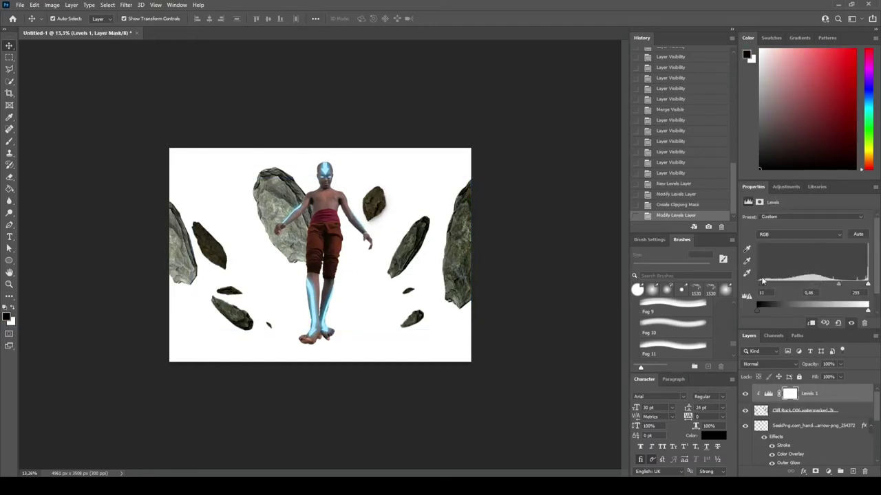
- Colorize the rocks warm brown (Hue 27, Saturation 24) and pick a rock layer to adjust
{"action": "left_click_drag", "start_coordinate": [759, 269], "coordinate": [788, 268]}
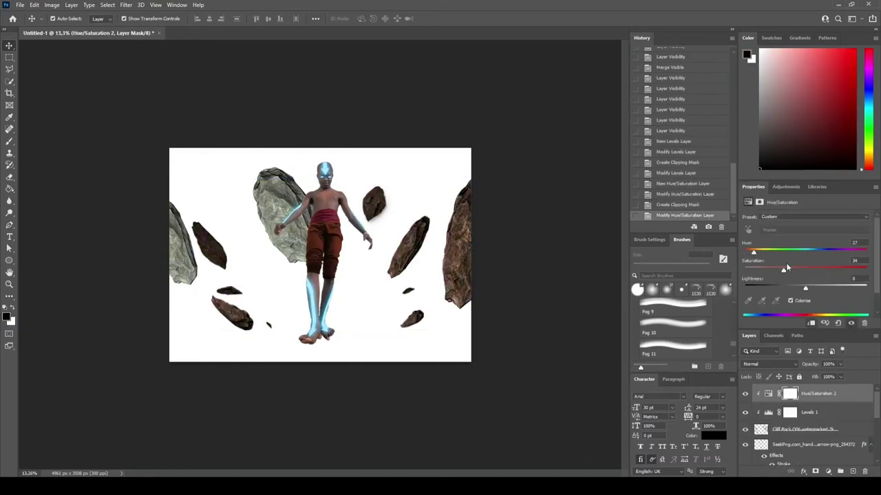
{"action": "left_click", "coordinate": [812, 412]}
{"action": "left_click", "coordinate": [834, 440]}
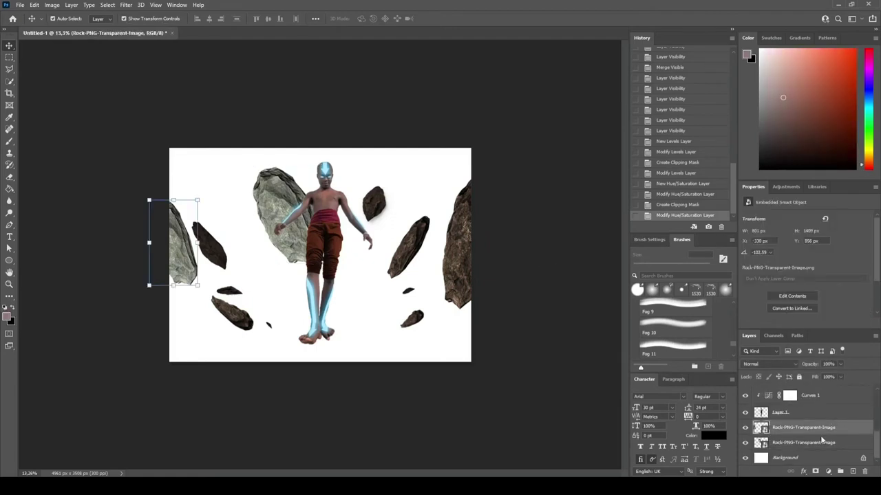
{"action": "left_click", "coordinate": [745, 407]}
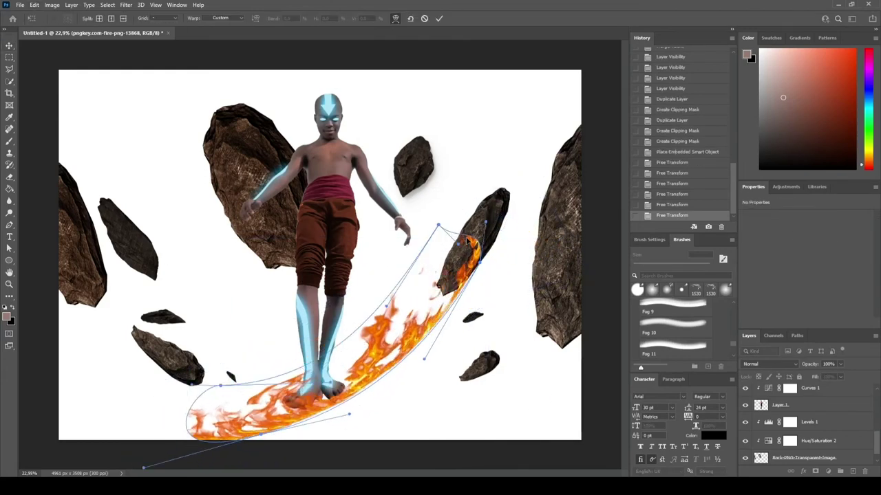
- Bend the fire band along the leg and rock, and add an upper-left fire arc copy
{"action": "left_click_drag", "start_coordinate": [143, 468], "coordinate": [179, 428]}
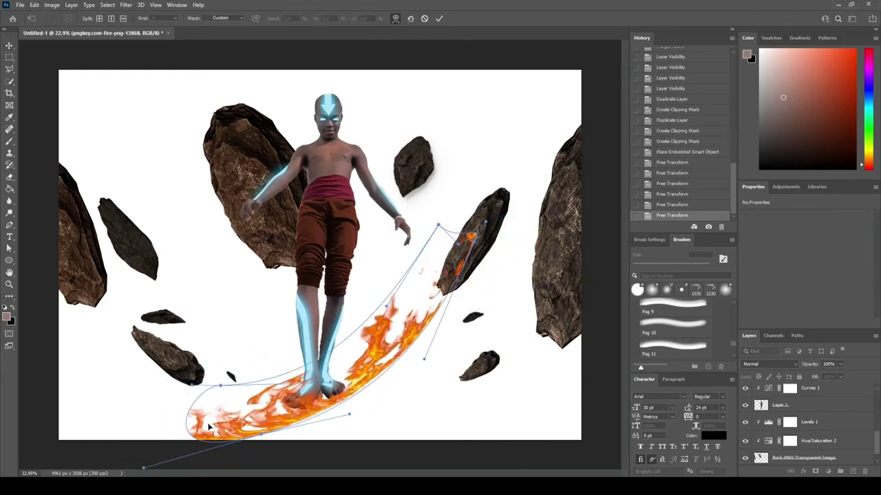
{"action": "left_click", "coordinate": [439, 19]}
{"action": "key", "text": "ctrl+j"}
{"action": "key", "text": "ctrl+t"}
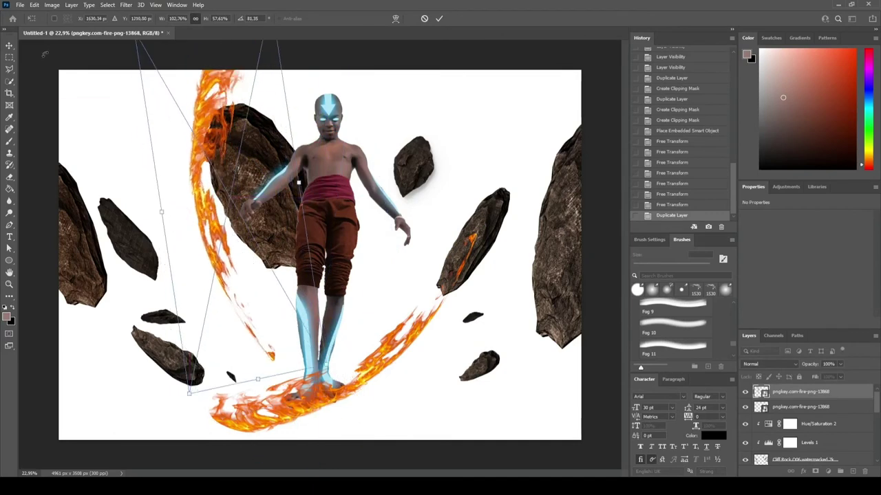
{"action": "left_click_drag", "start_coordinate": [257, 379], "coordinate": [207, 294]}
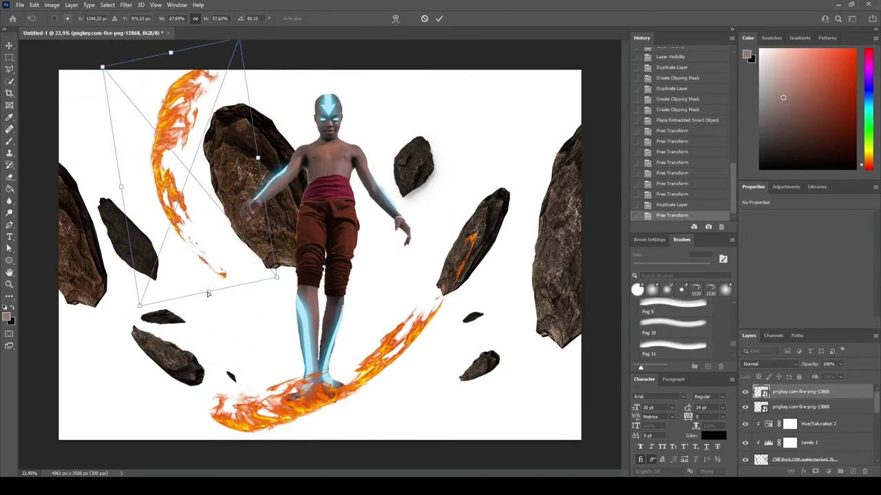
{"action": "key", "text": "Return"}
- Add fire copies at the lower right and a warped curving one at the lower left
{"action": "key", "text": "ctrl+j"}
{"action": "key", "text": "ctrl+t"}
{"action": "left_click_drag", "start_coordinate": [323, 358], "coordinate": [543, 396]}
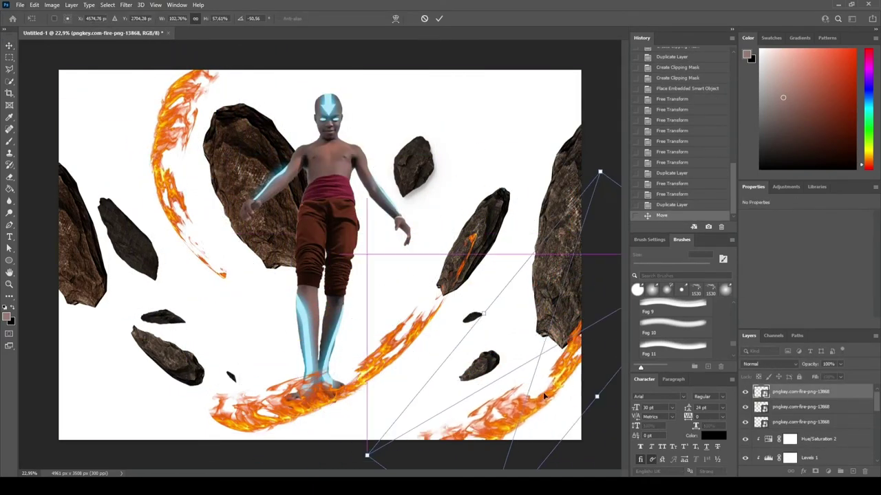
{"action": "key", "text": "Return"}
{"action": "key", "text": "ctrl+j"}
{"action": "key", "text": "ctrl+t"}
{"action": "left_click_drag", "start_coordinate": [323, 296], "coordinate": [206, 365]}
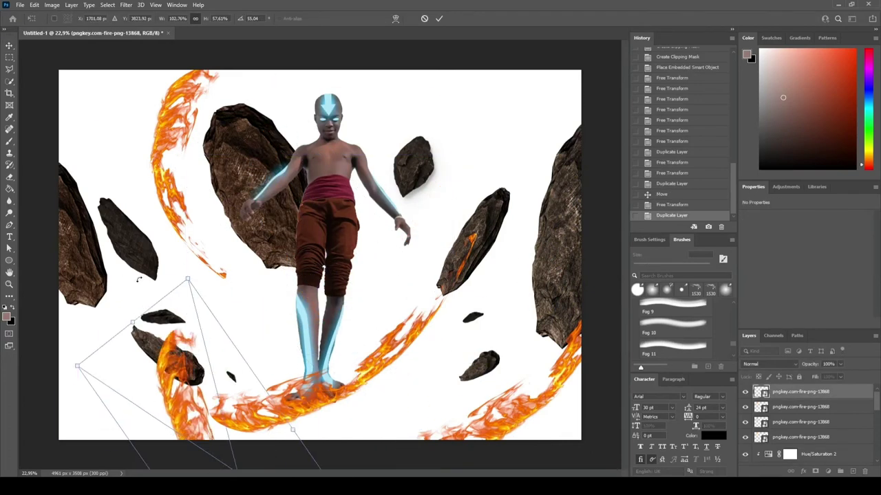
{"action": "left_click", "coordinate": [29, 4]}
{"action": "mouse_move", "coordinate": [132, 346]}
{"action": "left_mouse_down"}
{"action": "mouse_move", "coordinate": [106, 339]}
{"action": "mouse_move", "coordinate": [110, 330]}
{"action": "left_mouse_up"}
{"action": "key", "text": "Return"}
- Erase the rough edges of the lower-left fire with an enlarged eraser
{"action": "key", "text": "e"}
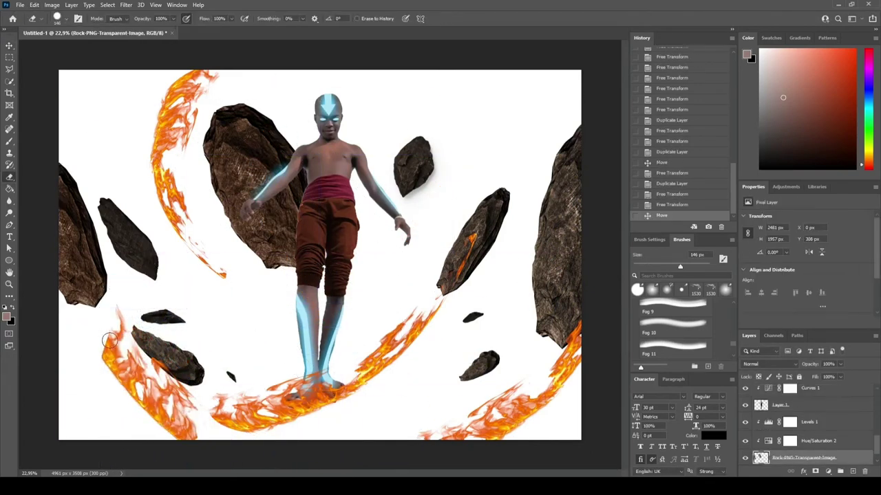
{"action": "left_click", "coordinate": [110, 339], "text": "ctrl"}
{"action": "key", "text": "bracketright"}
{"action": "key", "text": "bracketright"}
{"action": "key", "text": "bracketright"}
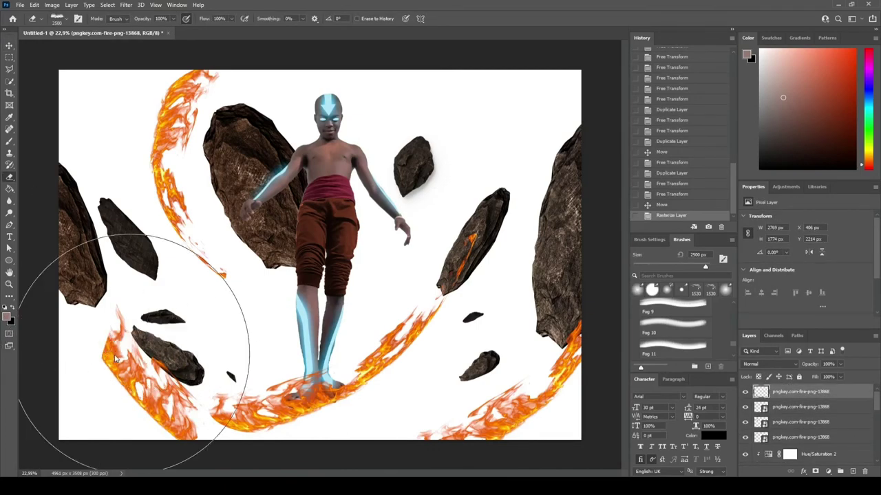
{"action": "mouse_move", "coordinate": [147, 373]}
{"action": "left_mouse_down"}
{"action": "mouse_move", "coordinate": [99, 344]}
{"action": "mouse_move", "coordinate": [128, 393]}
{"action": "mouse_move", "coordinate": [201, 415]}
{"action": "left_mouse_up"}
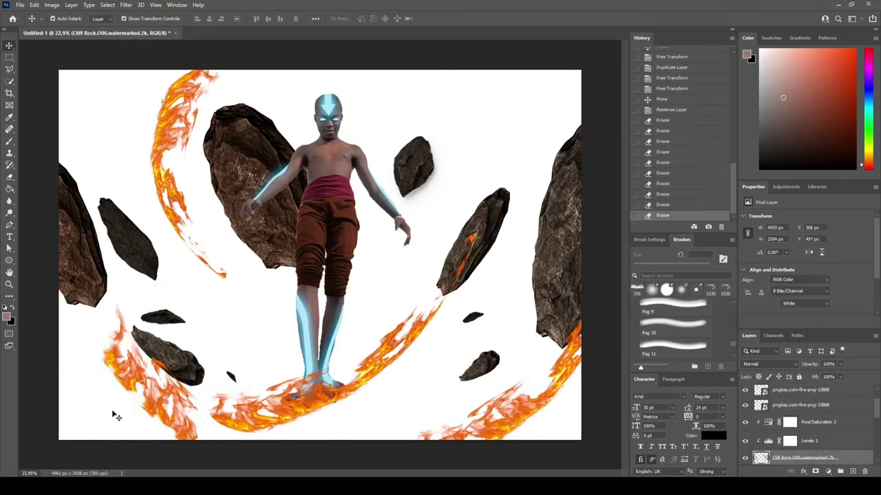
- Place a flame on the right rock and stretch it upward above the rock
{"action": "key", "text": "ctrl+t"}
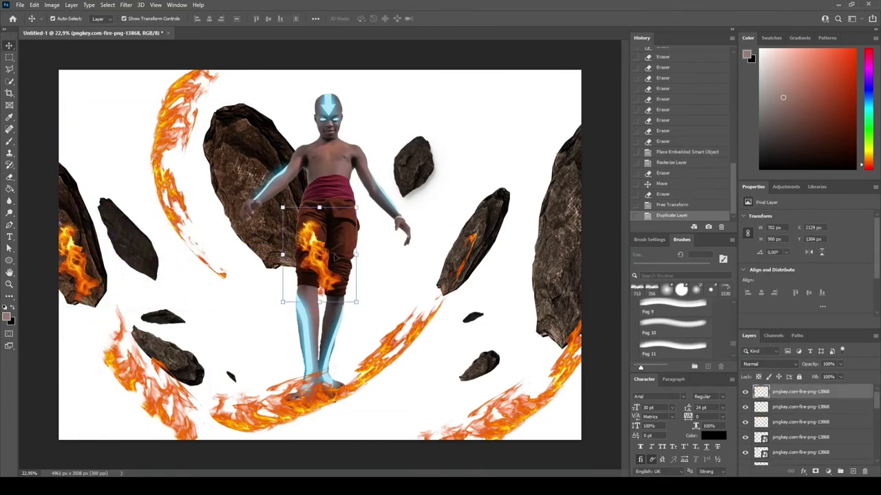
{"action": "left_click_drag", "start_coordinate": [83, 261], "coordinate": [492, 172]}
{"action": "key", "text": "Return"}
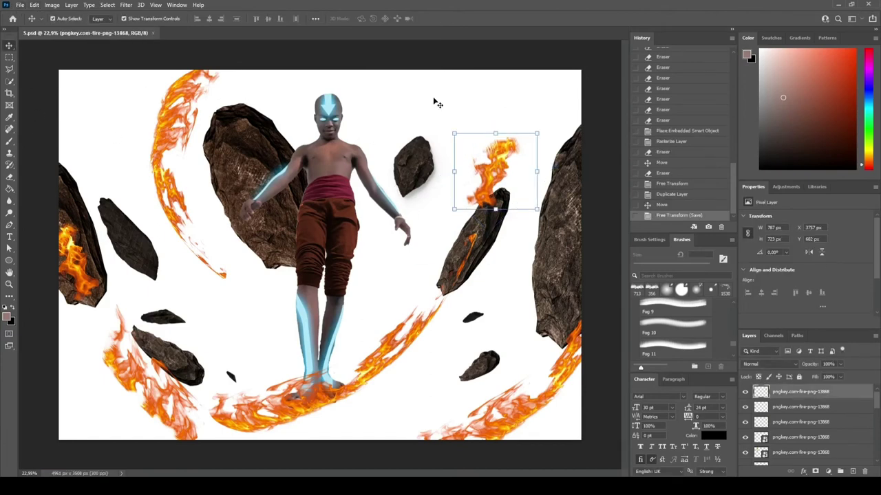
{"action": "key", "text": "ctrl+t"}
{"action": "left_click_drag", "start_coordinate": [495, 133], "coordinate": [494, 77]}
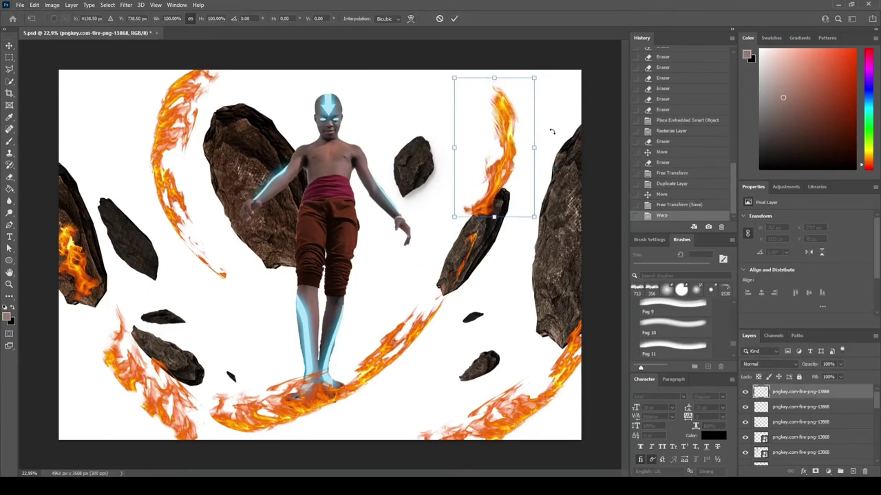
{"action": "left_click", "coordinate": [454, 18]}
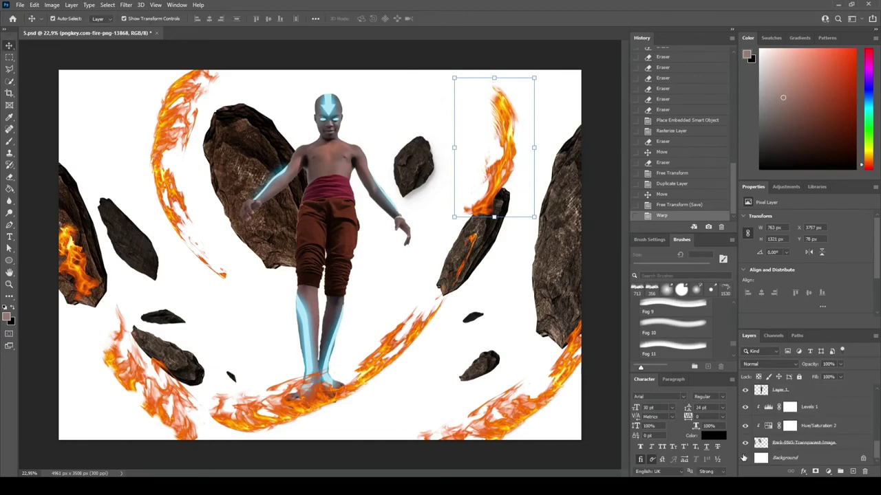
- Bring in the white wind streaks, place them right of the figure, and warp them downward
{"action": "key", "text": "ctrl+comma"}
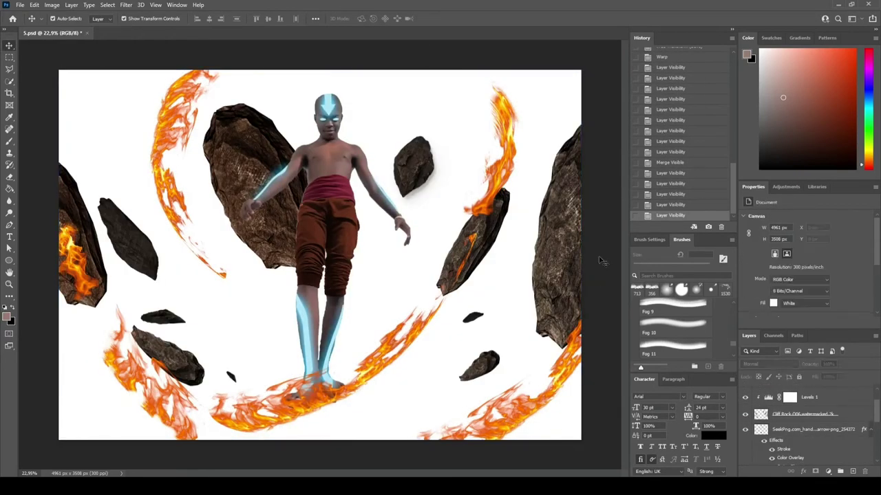
{"action": "key", "text": "Return"}
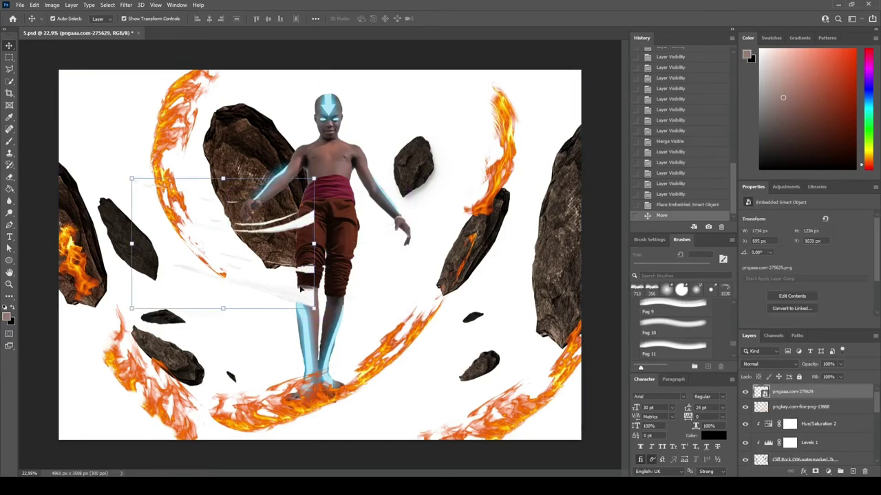
{"action": "left_click_drag", "start_coordinate": [227, 186], "coordinate": [564, 179]}
{"action": "key", "text": "ctrl+t"}
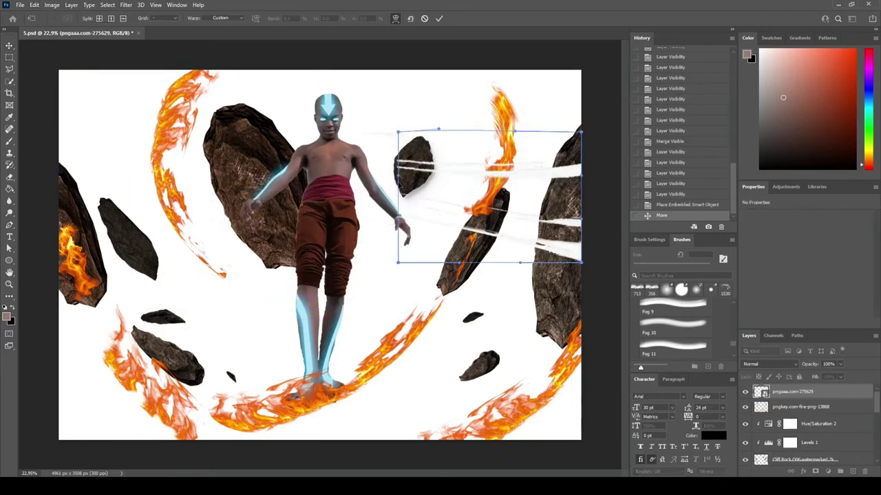
{"action": "left_click_drag", "start_coordinate": [571, 236], "coordinate": [581, 281]}
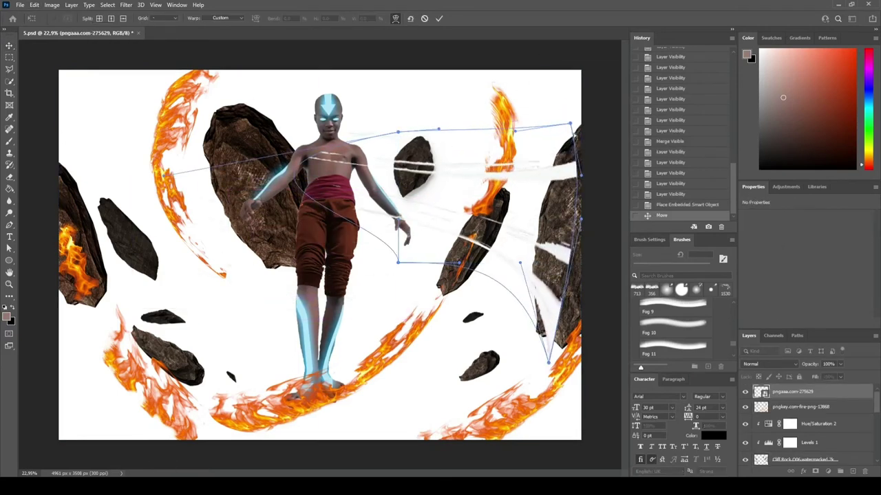
{"action": "key", "text": "Return"}
- Duplicate the streaks, move the copy left, and skew it to sweep across the figure
{"action": "key", "text": "ctrl+j"}
{"action": "left_click_drag", "start_coordinate": [524, 235], "coordinate": [409, 261]}
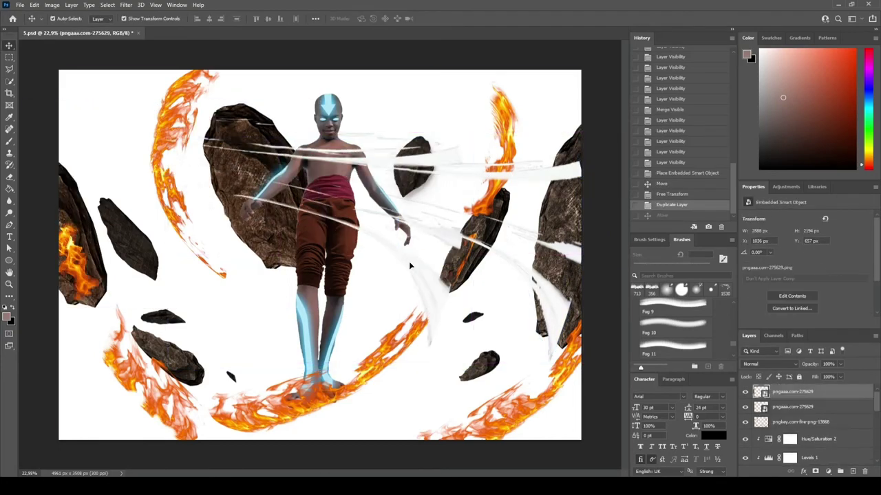
{"action": "key", "text": "ctrl+t"}
{"action": "scroll", "coordinate": [546, 102], "scroll_direction": "down", "scroll_amount": 2, "text": "alt"}
{"action": "left_click_drag", "start_coordinate": [475, 90], "coordinate": [378, 102]}
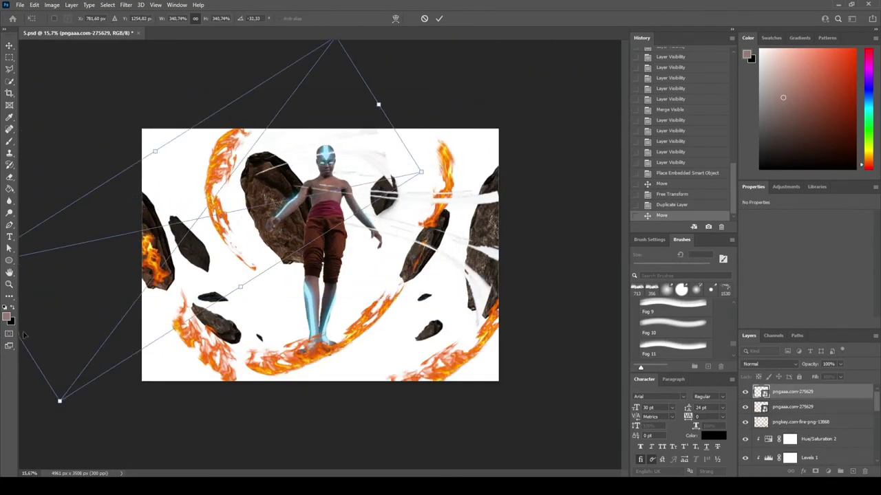
{"action": "left_click_drag", "start_coordinate": [59, 399], "coordinate": [79, 281]}
{"action": "key", "text": "Return"}
- Add another streak copy rotated and enlarged across the scene
{"action": "key", "text": "ctrl+j"}
{"action": "key", "text": "ctrl+t"}
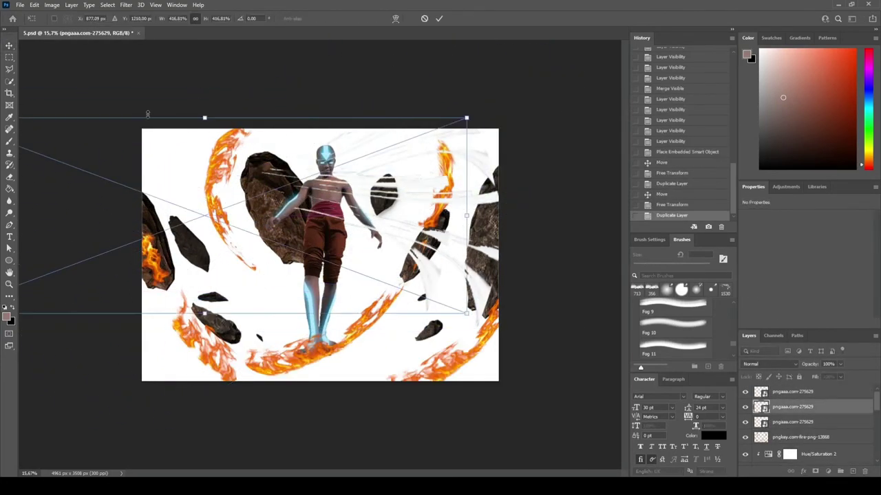
{"action": "scroll", "coordinate": [473, 130], "scroll_direction": "down", "scroll_amount": 2}
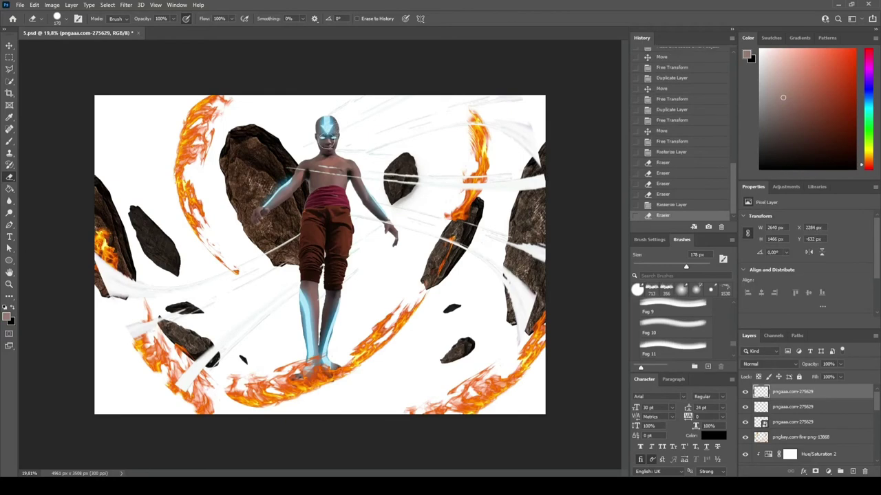
{"action": "left_click_drag", "start_coordinate": [197, 141], "coordinate": [49, 170]}
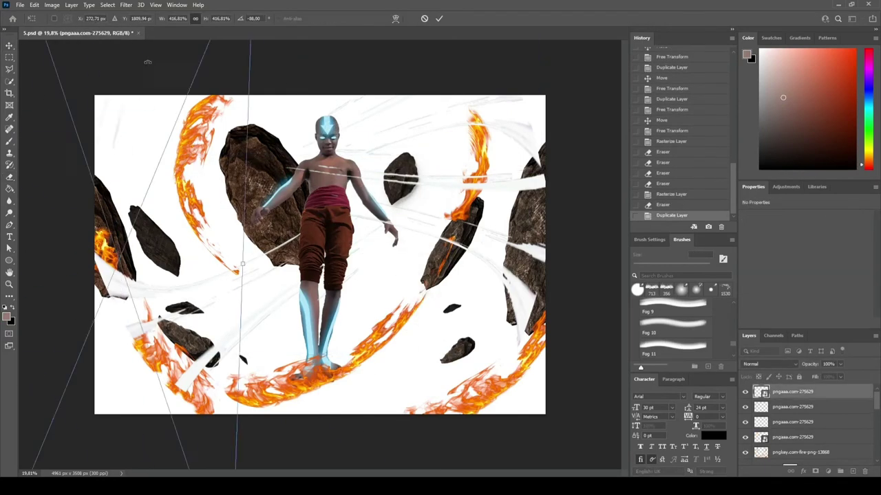
{"action": "left_click", "coordinate": [439, 18]}
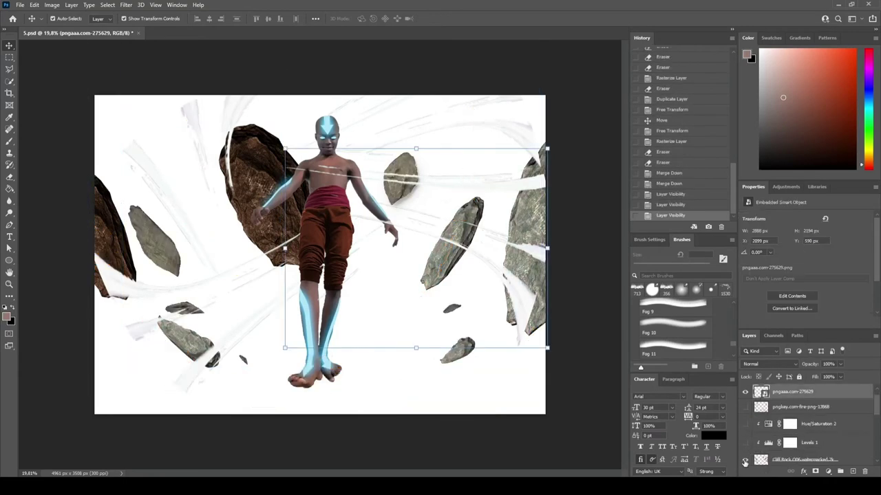
- Toggle the other layers off and on to check the streaks alone
{"action": "left_click", "coordinate": [745, 422]}
{"action": "left_click", "coordinate": [745, 437]}
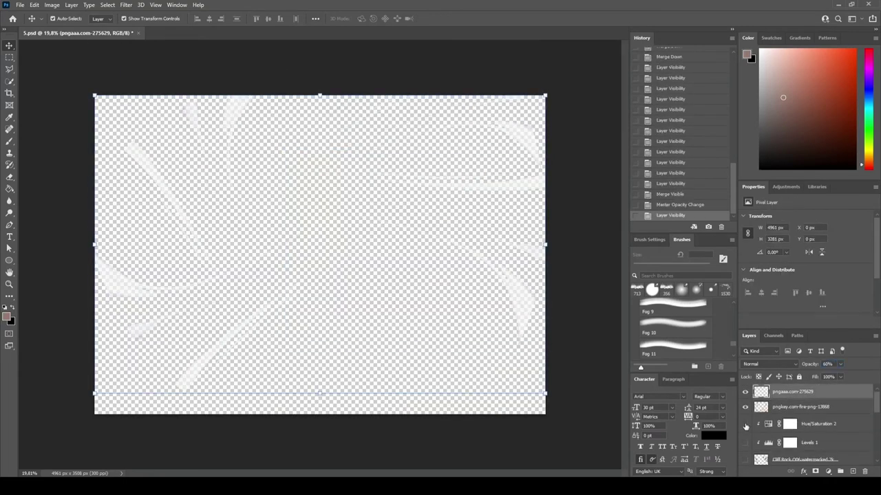
{"action": "left_click", "coordinate": [746, 407]}
{"action": "left_click", "coordinate": [561, 187]}
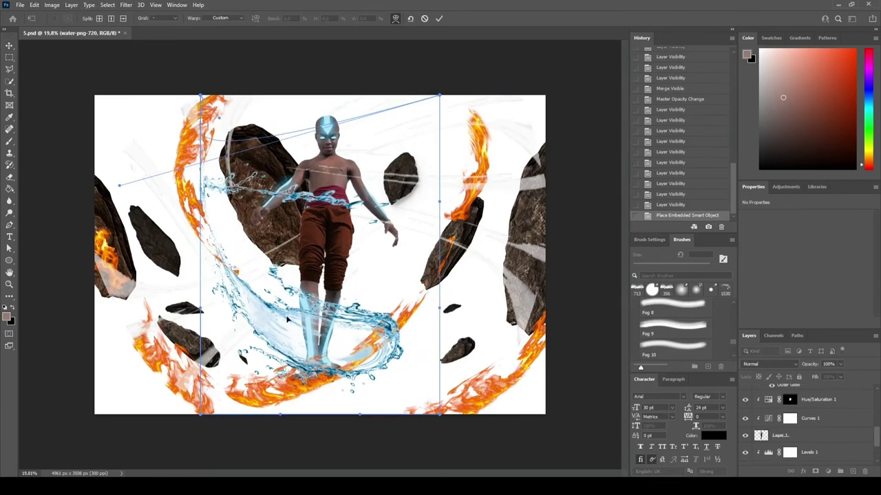
- Place the water splash image, shift it left and erase its upper part
{"action": "key", "text": "Return"}
{"action": "left_click_drag", "start_coordinate": [317, 309], "coordinate": [309, 310]}
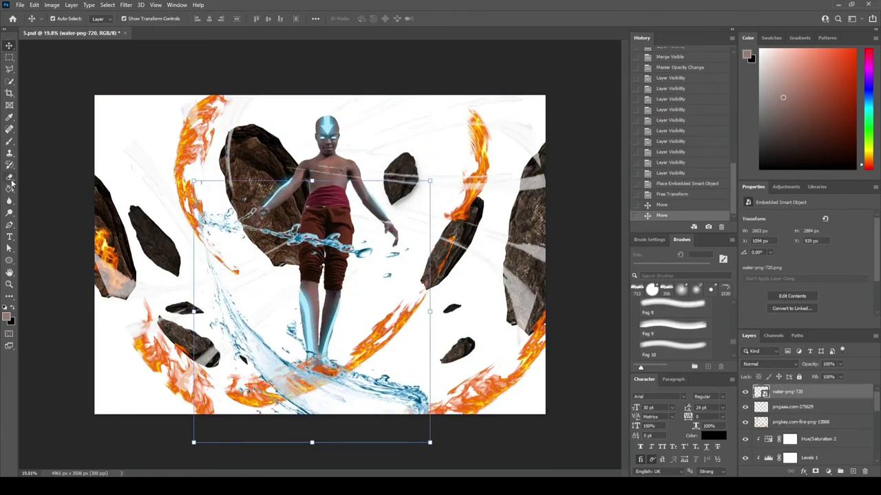
{"action": "left_click_drag", "start_coordinate": [372, 227], "coordinate": [206, 221]}
{"action": "left_click_drag", "start_coordinate": [248, 248], "coordinate": [200, 192]}
- Warp a water copy over the left side, delete the bubbles image, and move Layer 1 to the top
{"action": "mouse_move", "coordinate": [302, 282]}
{"action": "left_mouse_down"}
{"action": "mouse_move", "coordinate": [275, 295]}
{"action": "mouse_move", "coordinate": [220, 392]}
{"action": "left_mouse_up"}
{"action": "key", "text": "ctrl+t"}
{"action": "left_click", "coordinate": [455, 18]}
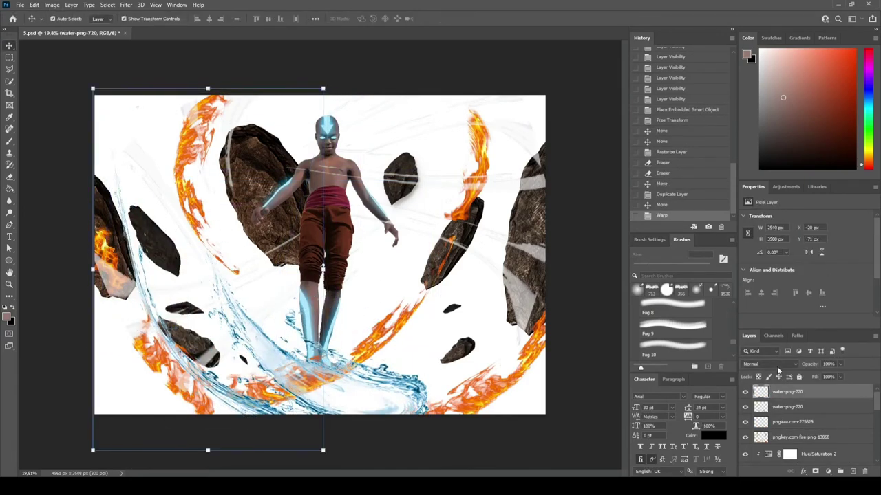
{"action": "key", "text": "Delete"}
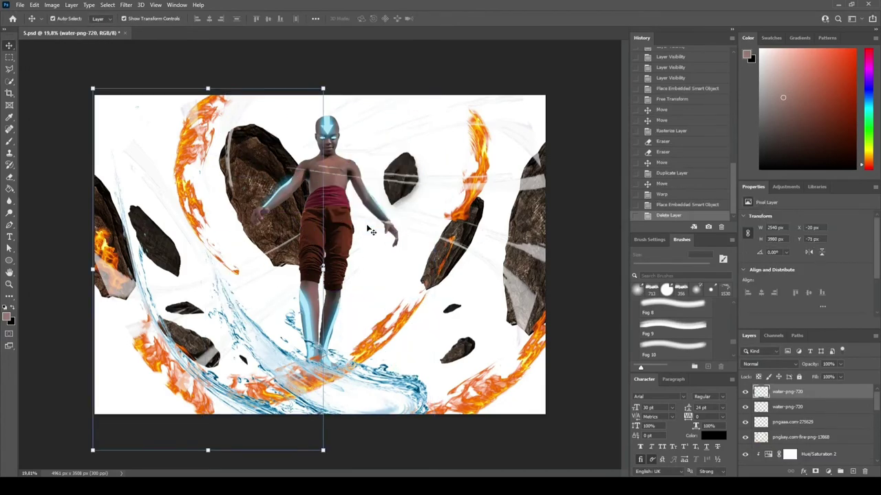
{"action": "left_click", "coordinate": [280, 393]}
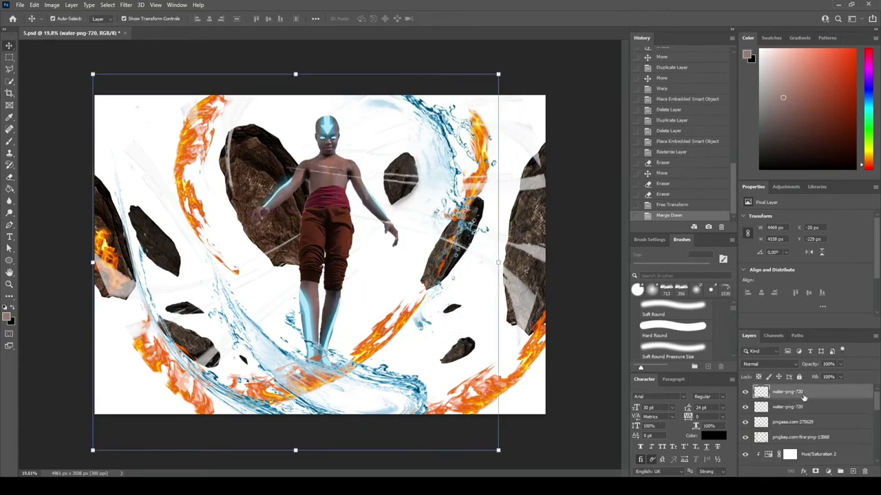
{"action": "left_click_drag", "start_coordinate": [814, 457], "coordinate": [815, 389]}
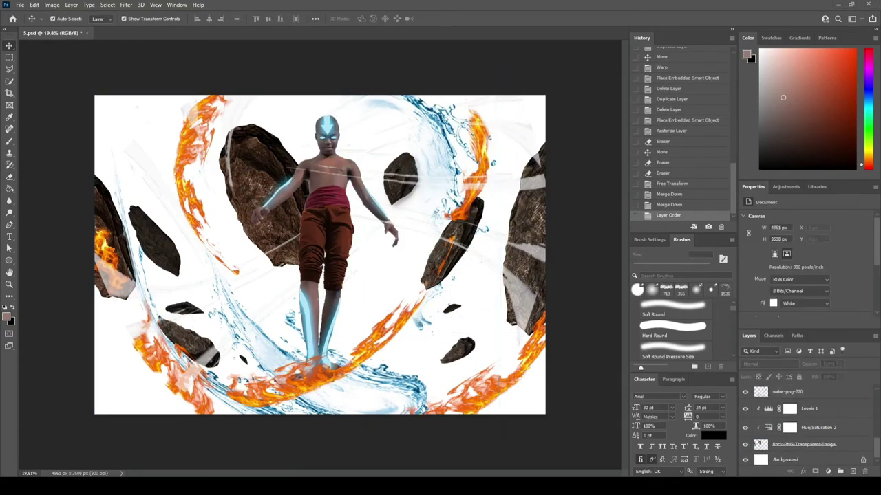
{"action": "key", "text": "ctrl+t"}
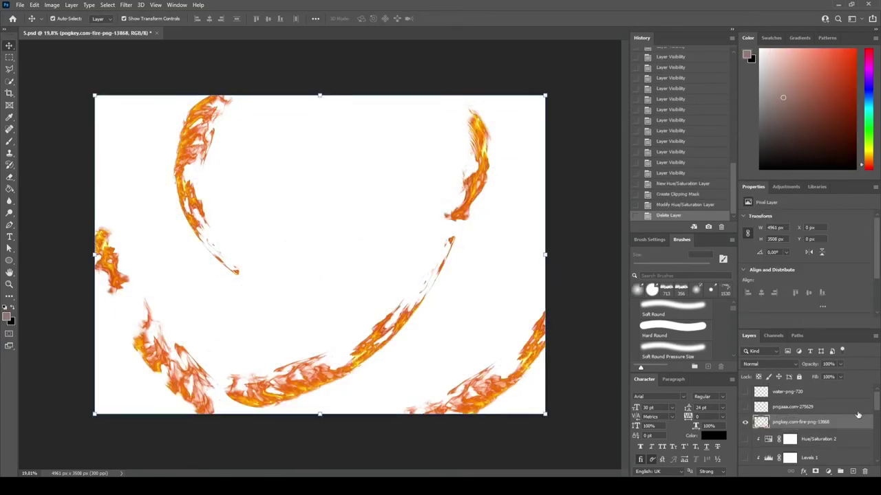
- Set the colour fill layer to 50% opacity and invert its mask to hide it
{"action": "type", "text": "30"}
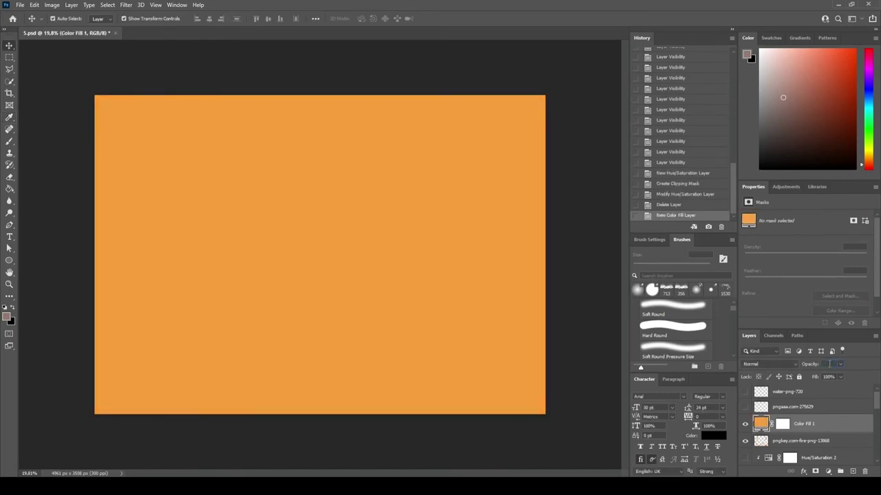
{"action": "key", "text": "Return"}
{"action": "type", "text": "50"}
{"action": "left_click", "coordinate": [782, 423]}
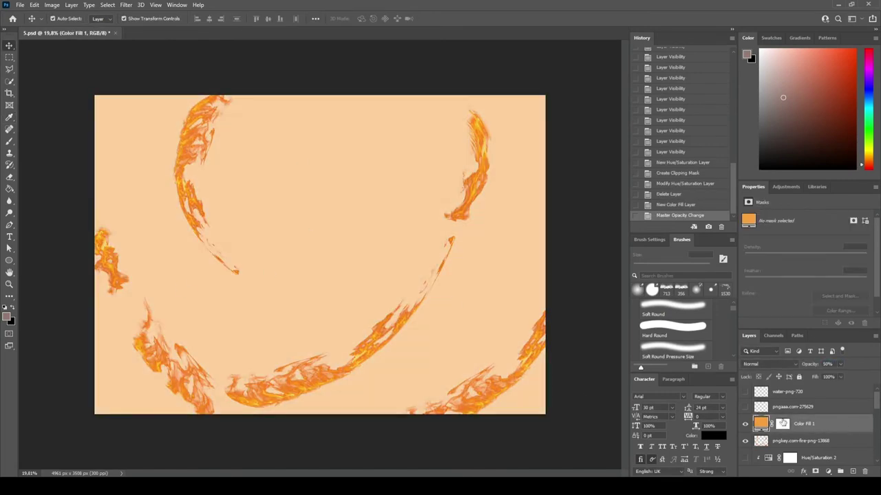
{"action": "key", "text": "ctrl+i"}
- Paint the mask with a 525 px brush to reveal glow around all the flames
{"action": "left_click", "coordinate": [9, 177]}
{"action": "mouse_move", "coordinate": [207, 358]}
{"action": "left_mouse_down"}
{"action": "mouse_move", "coordinate": [323, 375]}
{"action": "mouse_move", "coordinate": [285, 360]}
{"action": "mouse_move", "coordinate": [247, 385]}
{"action": "left_mouse_up"}
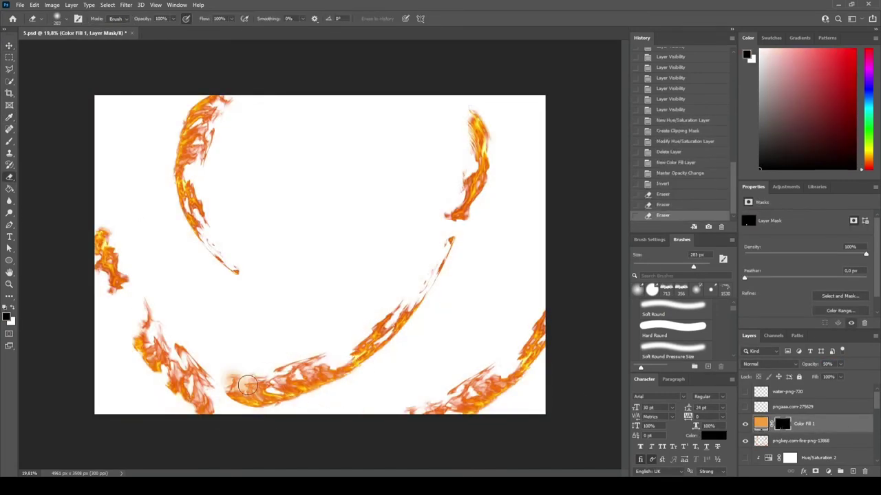
{"action": "mouse_move", "coordinate": [188, 359]}
{"action": "left_mouse_down"}
{"action": "mouse_move", "coordinate": [403, 320]}
{"action": "mouse_move", "coordinate": [317, 371]}
{"action": "left_mouse_up"}
{"action": "key", "text": "bracketright"}
{"action": "key", "text": "bracketright"}
{"action": "key", "text": "bracketright"}
{"action": "left_click_drag", "start_coordinate": [193, 138], "coordinate": [496, 131]}
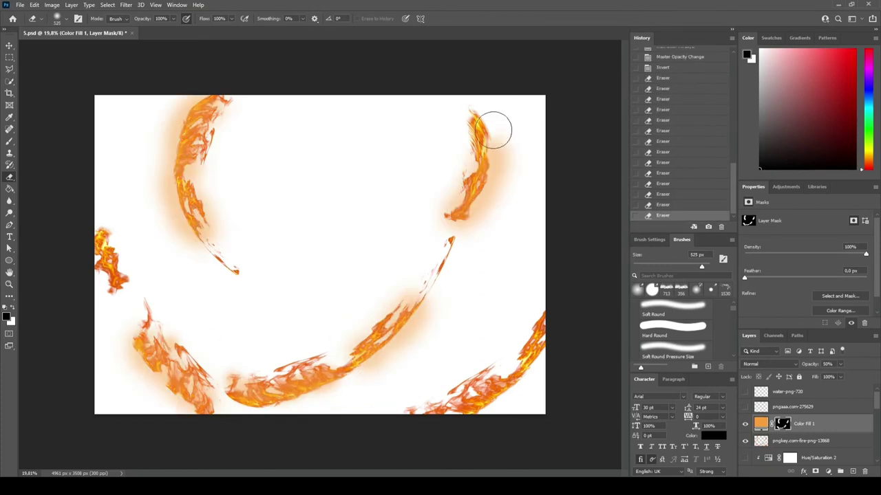
{"action": "mouse_move", "coordinate": [509, 358]}
{"action": "left_mouse_down"}
{"action": "mouse_move", "coordinate": [411, 299]}
{"action": "mouse_move", "coordinate": [451, 234]}
{"action": "left_mouse_up"}
- Recolour the glow yellow and move the fill layer below the fire layer
{"action": "key", "text": "i"}
{"action": "left_click", "coordinate": [88, 256]}
{"action": "key", "text": "alt+BackSpace"}
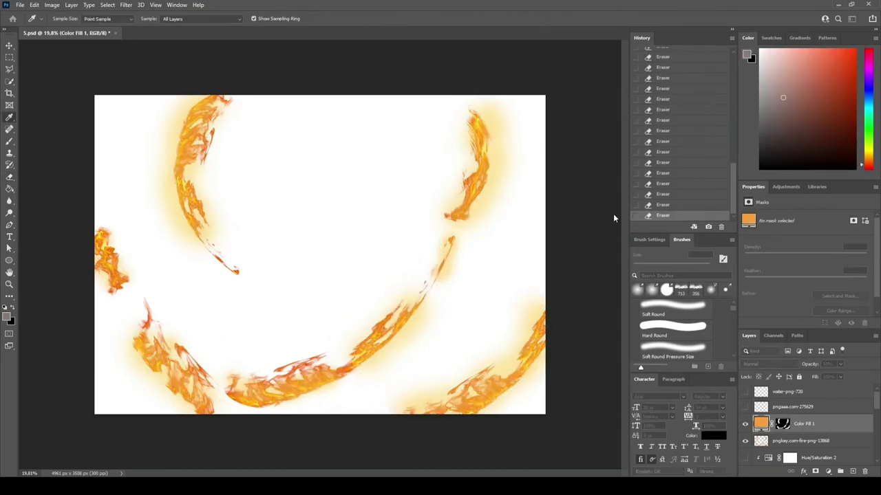
{"action": "key", "text": "e"}
{"action": "left_click_drag", "start_coordinate": [802, 424], "coordinate": [834, 446]}
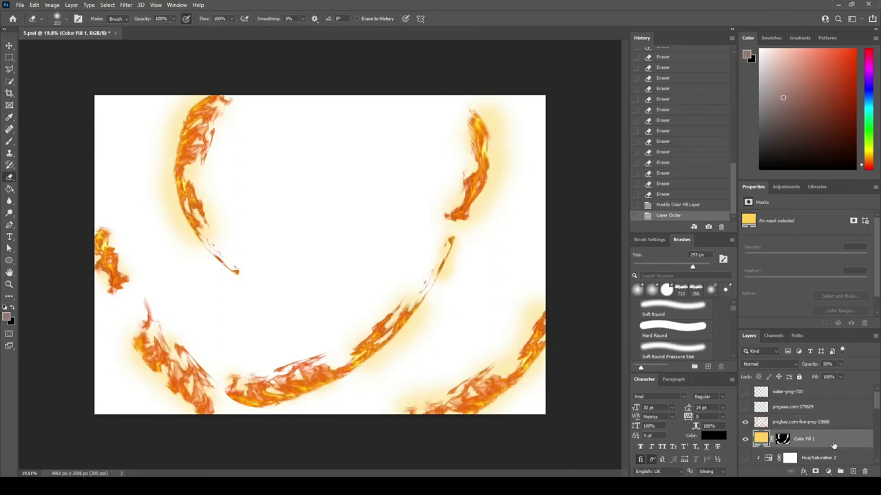
- Turn the hidden layers, rocks and water back on
{"action": "left_click", "coordinate": [402, 187]}
{"action": "left_click", "coordinate": [745, 421]}
{"action": "left_click", "coordinate": [744, 407]}
{"action": "left_click", "coordinate": [745, 391]}
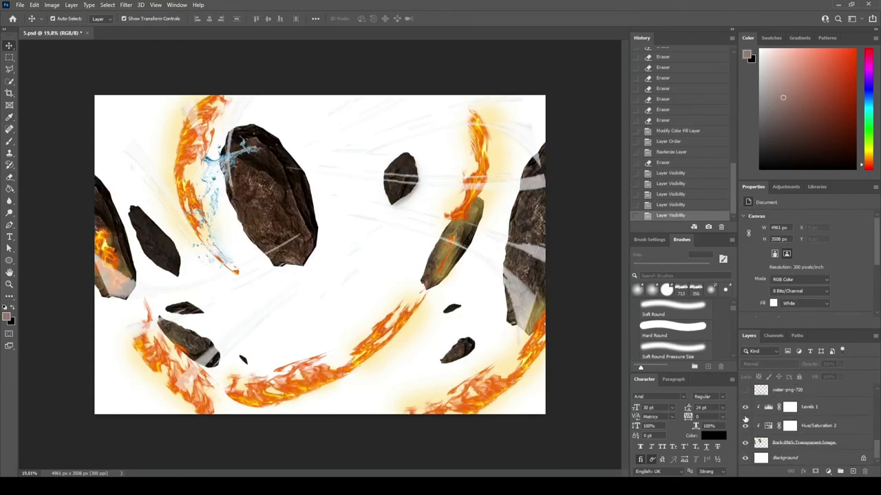
- Show the figure layer again and touch up the glow fill's mask
{"action": "key", "text": "v"}
{"action": "left_click", "coordinate": [744, 399]}
{"action": "scroll", "coordinate": [805, 427], "scroll_direction": "up", "scroll_amount": 2}
{"action": "left_click", "coordinate": [804, 438]}
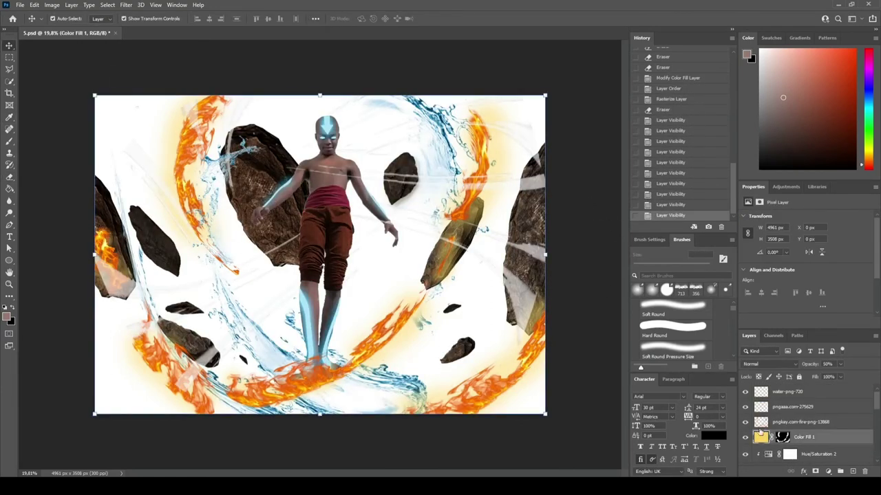
{"action": "key", "text": "h"}
{"action": "key", "text": "e"}
{"action": "left_click", "coordinate": [782, 437]}
{"action": "left_click", "coordinate": [542, 373]}
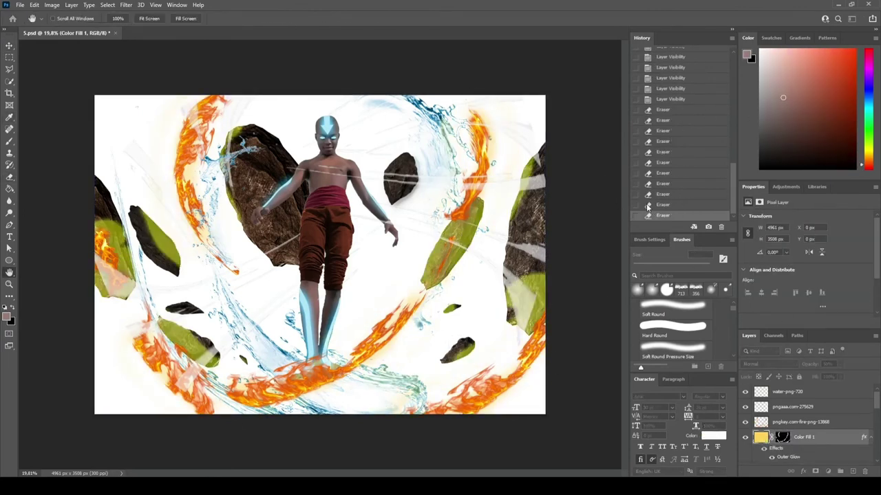
- Undo the green glow on the rocks and set the Levels black input to 44
{"action": "key", "text": "i"}
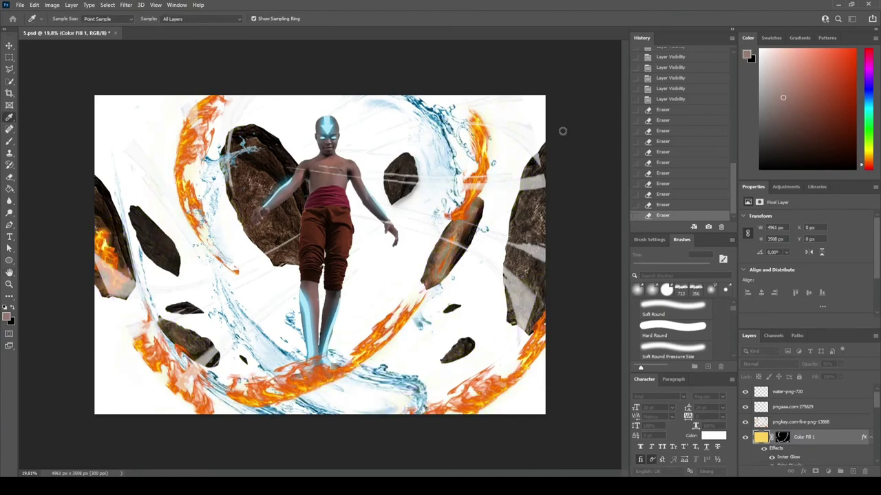
{"action": "key", "text": "e"}
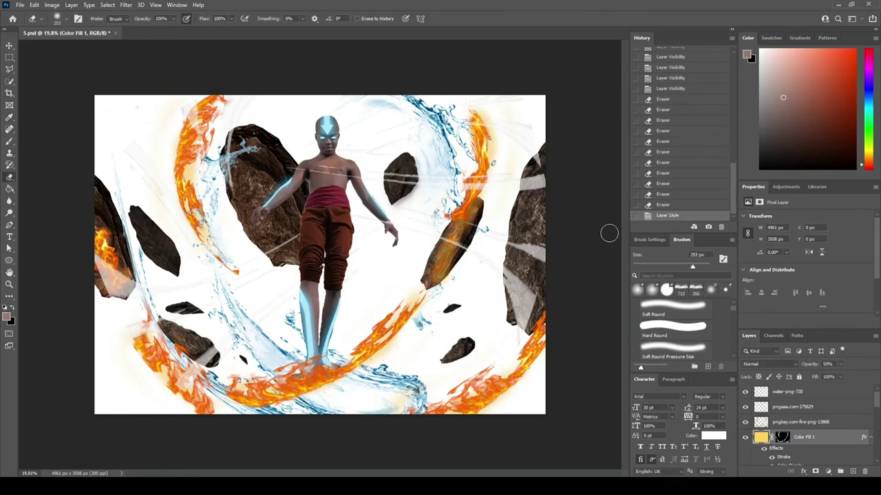
{"action": "left_click_drag", "start_coordinate": [757, 283], "coordinate": [821, 285]}
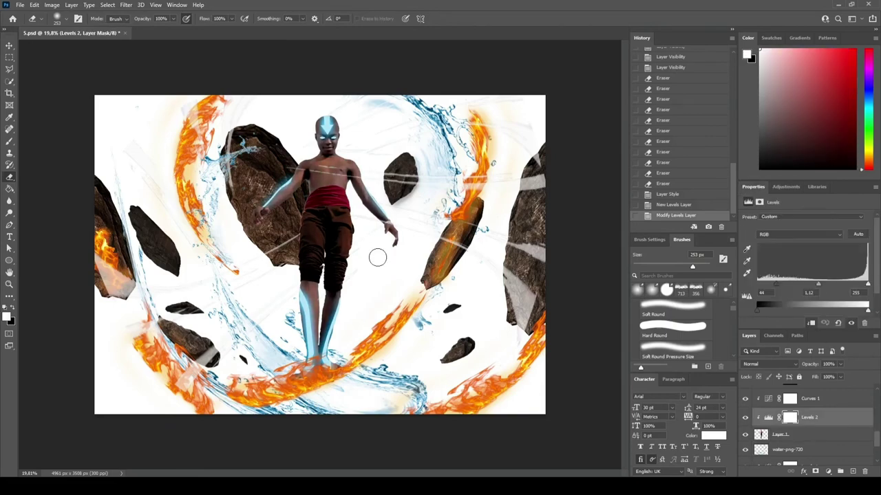
- Undo a stray erase on the Levels 2 mask and reshape the figure's trouser legs
{"action": "left_click", "coordinate": [326, 196]}
{"action": "key", "text": "ctrl+z"}
{"action": "scroll", "coordinate": [322, 207], "scroll_direction": "up", "scroll_amount": 3}
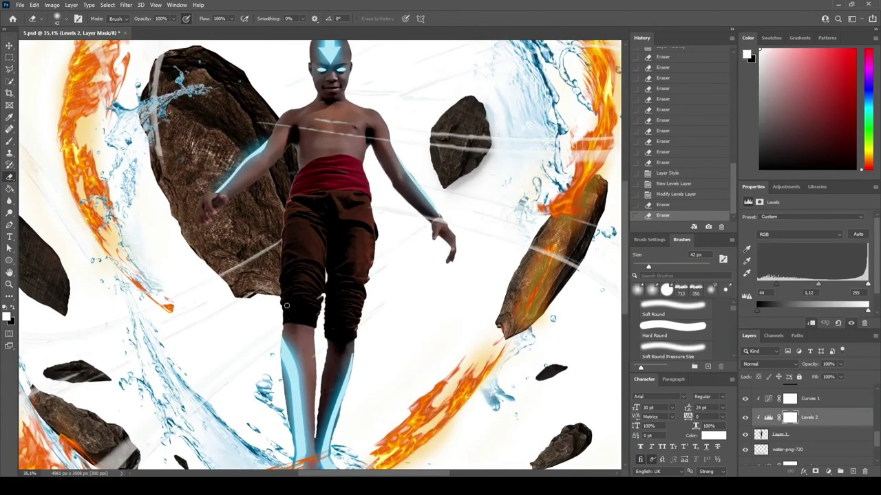
{"action": "left_click_drag", "start_coordinate": [324, 289], "coordinate": [317, 275]}
{"action": "key", "text": "Return"}
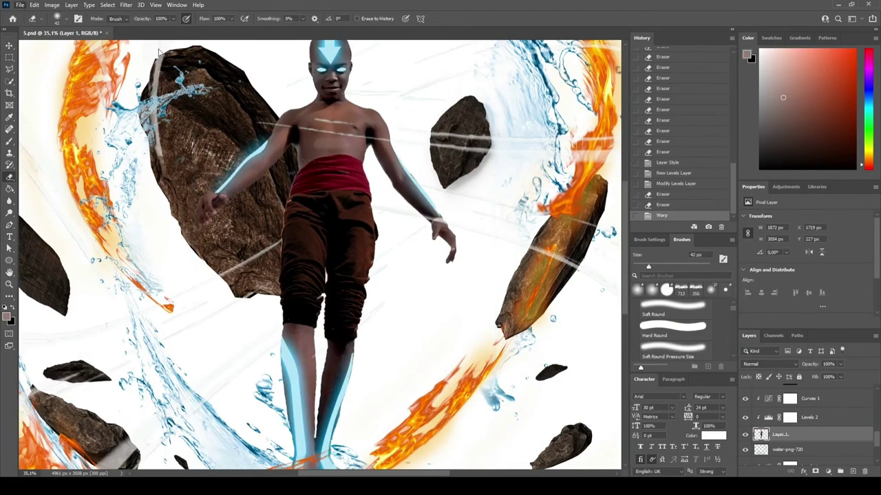
- Try erasing the Levels 2 mask near the legs and knee, undoing both attempts
{"action": "left_click_drag", "start_coordinate": [296, 303], "coordinate": [306, 305]}
{"action": "key", "text": "ctrl+z"}
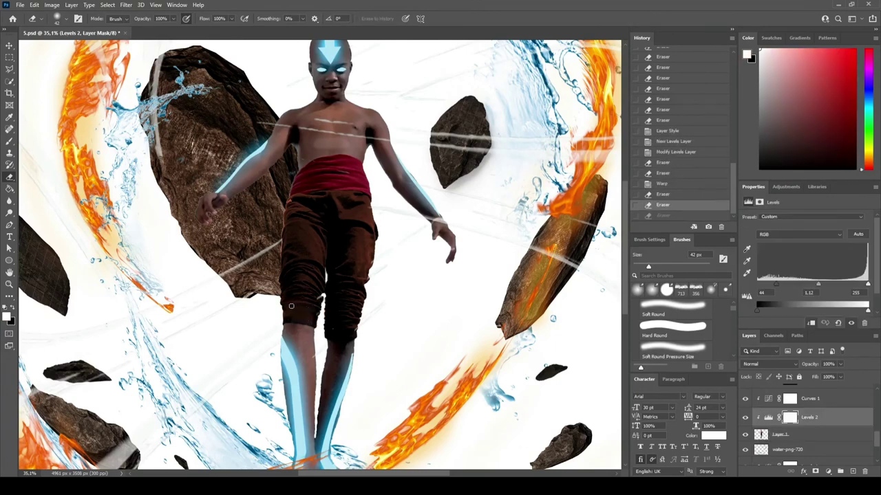
{"action": "left_click", "coordinate": [344, 315]}
{"action": "key", "text": "ctrl+z"}
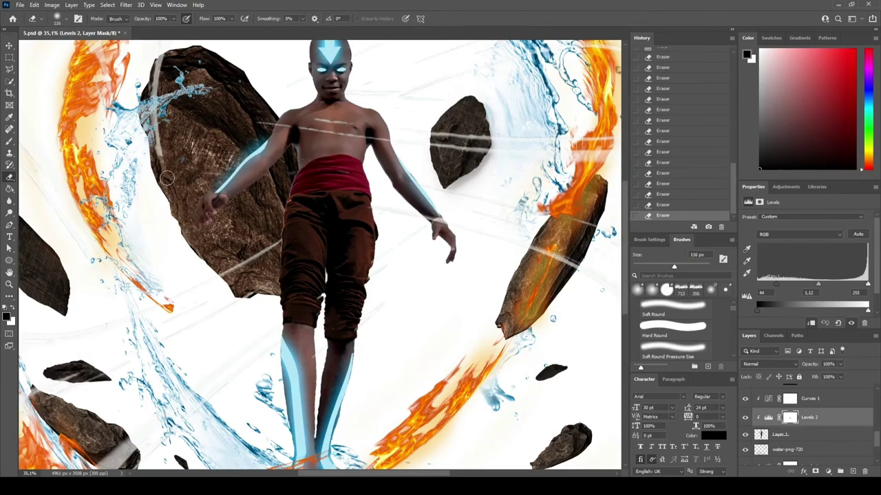
{"action": "scroll", "coordinate": [297, 82], "scroll_direction": "up", "scroll_amount": 3}
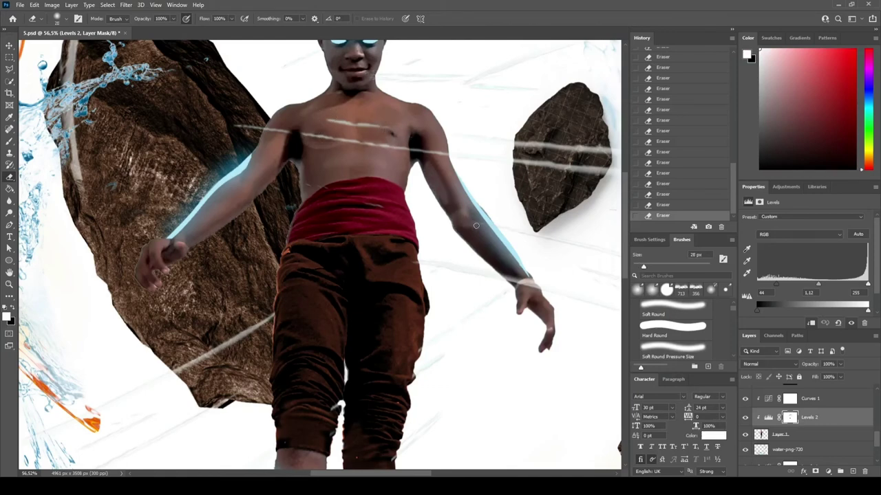
{"action": "scroll", "coordinate": [451, 157], "scroll_direction": "down", "scroll_amount": 4}
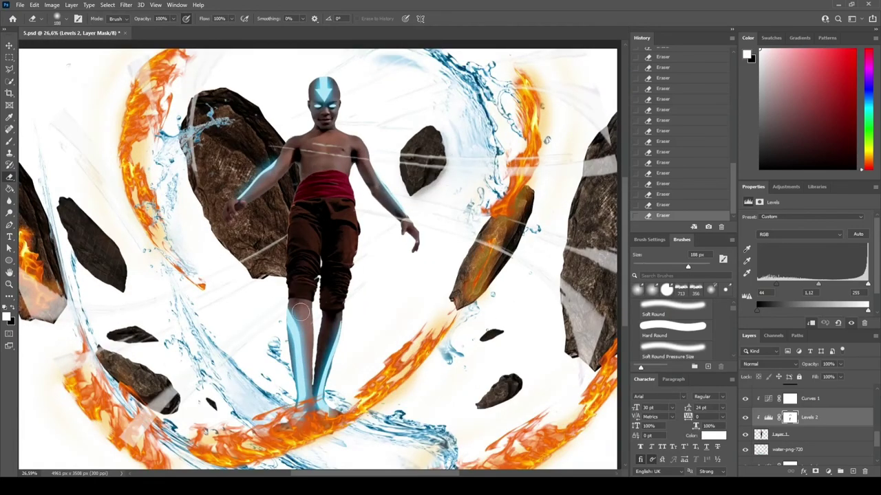
- Add a colorized Hue/Saturation layer at Hue 30, Saturation 36, and invert its mask
{"action": "left_click", "coordinate": [828, 471]}
{"action": "left_click", "coordinate": [709, 435]}
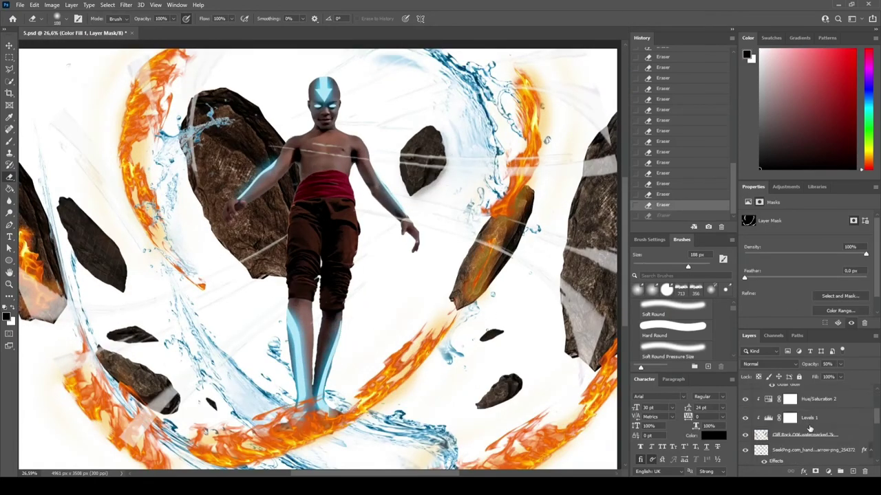
{"action": "left_click", "coordinate": [790, 300]}
{"action": "left_click_drag", "start_coordinate": [782, 268], "coordinate": [814, 270]}
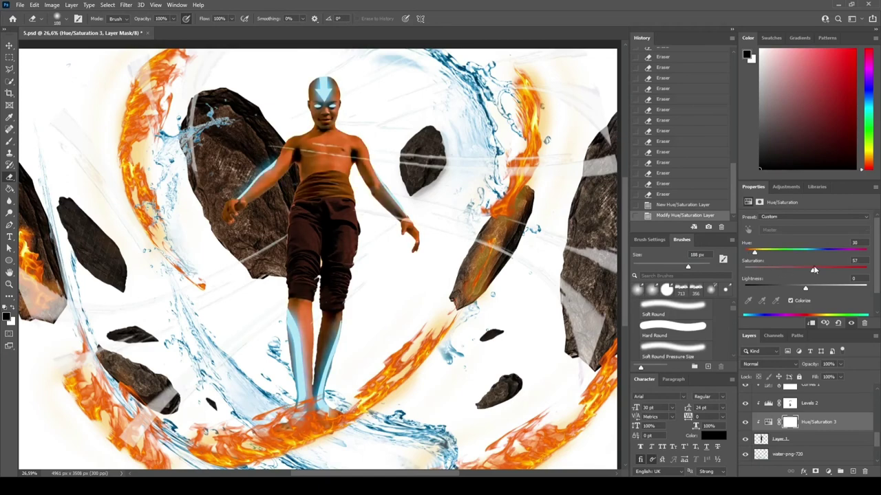
{"action": "key", "text": "ctrl+i"}
- Paint white into the mask to reveal the warm brown tint across the chest
{"action": "scroll", "coordinate": [323, 172], "scroll_direction": "up", "scroll_amount": 5}
{"action": "left_click_drag", "start_coordinate": [298, 157], "coordinate": [290, 164]}
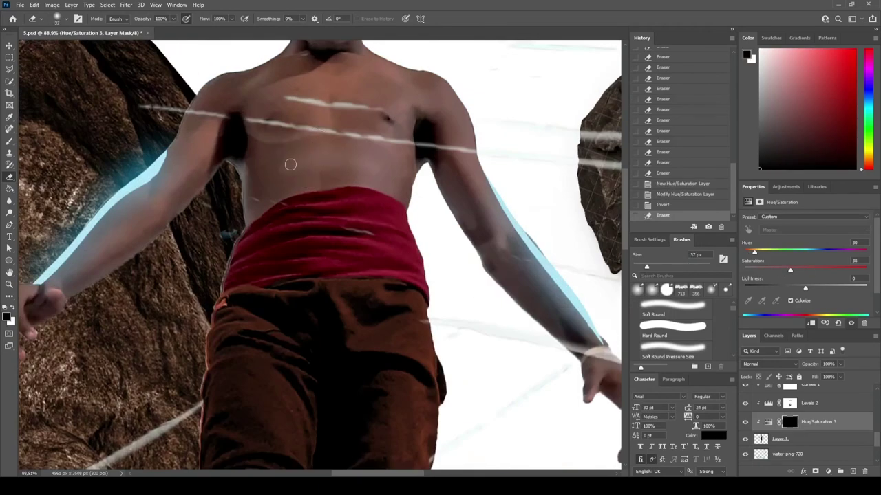
{"action": "key", "text": "x"}
{"action": "left_click_drag", "start_coordinate": [291, 130], "coordinate": [311, 190]}
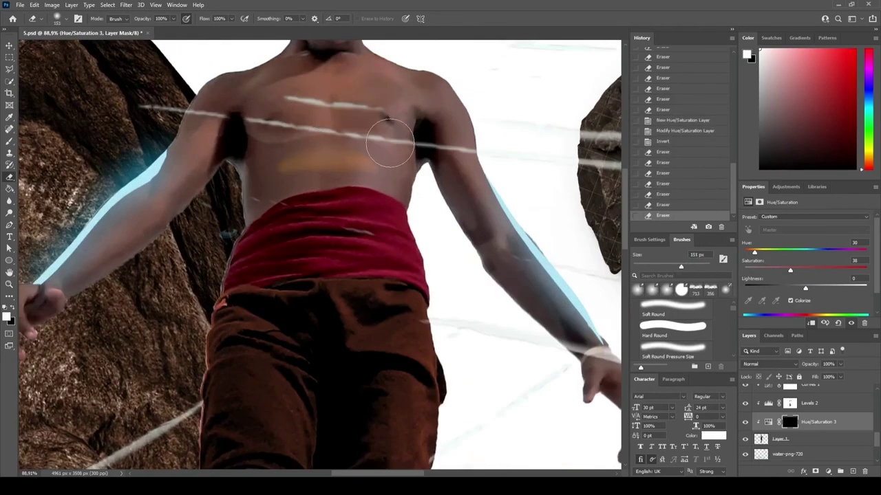
{"action": "key", "text": "bracketleft"}
{"action": "key", "text": "bracketleft"}
{"action": "key", "text": "bracketleft"}
{"action": "key", "text": "x"}
{"action": "left_click_drag", "start_coordinate": [323, 134], "coordinate": [269, 135]}
{"action": "key", "text": "bracketright"}
{"action": "key", "text": "bracketright"}
{"action": "key", "text": "bracketright"}
{"action": "key", "text": "x"}
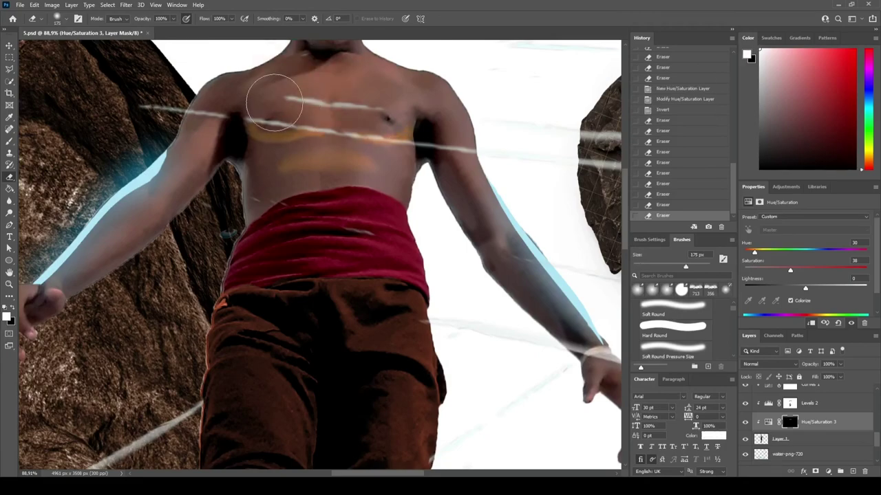
{"action": "left_click_drag", "start_coordinate": [256, 99], "coordinate": [374, 98]}
- Refine the tinted mask areas, alternating black and white and adjusting brush size
{"action": "scroll", "coordinate": [374, 98], "scroll_direction": "down", "scroll_amount": 5}
{"action": "scroll", "coordinate": [205, 132], "scroll_direction": "up", "scroll_amount": 5}
{"action": "scroll", "coordinate": [205, 132], "scroll_direction": "down", "scroll_amount": 2}
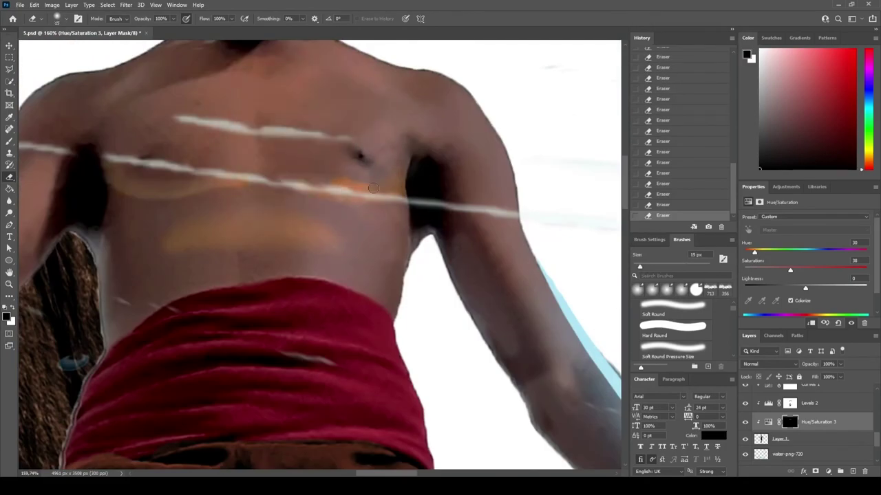
{"action": "scroll", "coordinate": [314, 147], "scroll_direction": "down", "scroll_amount": 4}
{"action": "scroll", "coordinate": [333, 170], "scroll_direction": "up", "scroll_amount": 2}
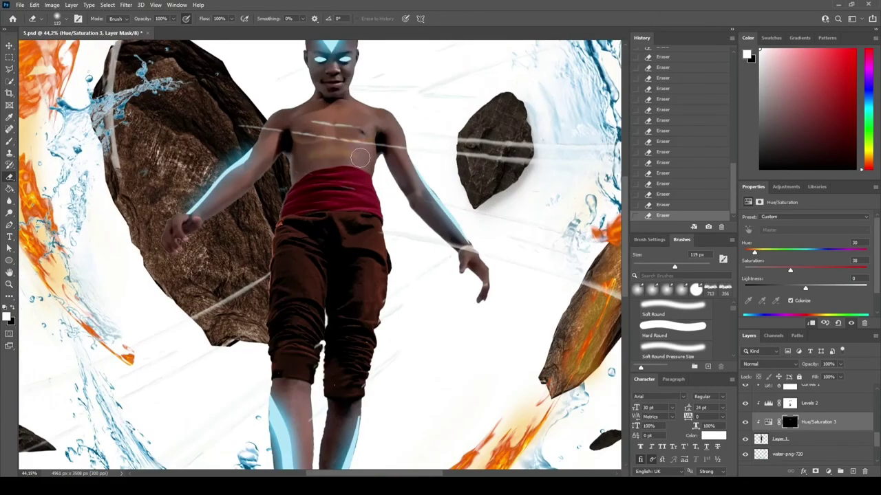
{"action": "scroll", "coordinate": [333, 170], "scroll_direction": "down", "scroll_amount": 3}
{"action": "key", "text": "x"}
{"action": "key", "text": "bracketleft"}
{"action": "key", "text": "bracketleft"}
{"action": "key", "text": "bracketleft"}
{"action": "scroll", "coordinate": [229, 192], "scroll_direction": "up", "scroll_amount": 3}
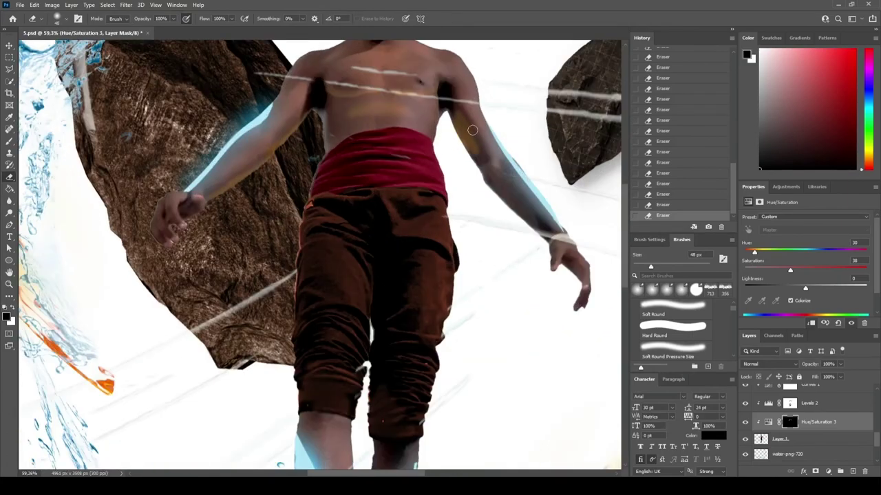
{"action": "key", "text": "bracketright"}
{"action": "key", "text": "bracketright"}
{"action": "key", "text": "bracketright"}
{"action": "scroll", "coordinate": [362, 429], "scroll_direction": "down", "scroll_amount": 2}
{"action": "scroll", "coordinate": [362, 430], "scroll_direction": "down", "scroll_amount": 2}
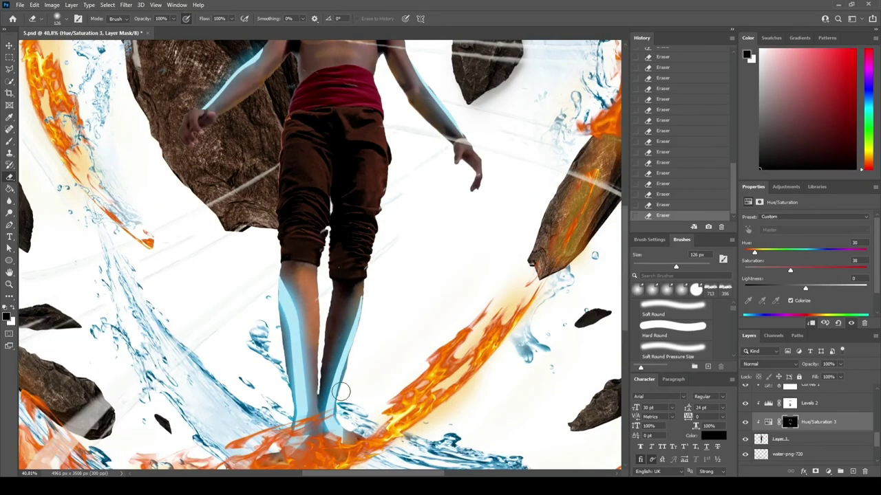
{"action": "scroll", "coordinate": [320, 317], "scroll_direction": "down", "scroll_amount": 3}
{"action": "key", "text": "x"}
{"action": "scroll", "coordinate": [318, 278], "scroll_direction": "up", "scroll_amount": 5}
{"action": "key", "text": "x"}
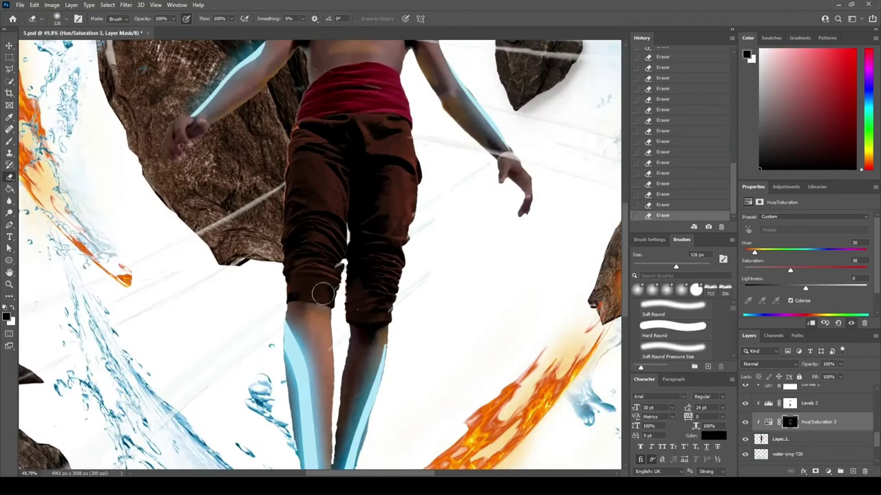
{"action": "scroll", "coordinate": [282, 284], "scroll_direction": "down", "scroll_amount": 4}
{"action": "scroll", "coordinate": [283, 285], "scroll_direction": "up", "scroll_amount": 3}
{"action": "key", "text": "x"}
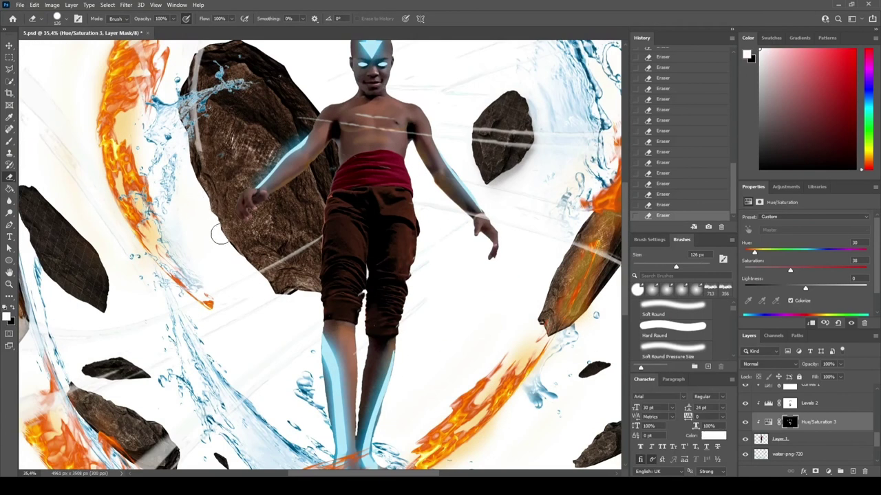
{"action": "key", "text": "alt+period"}
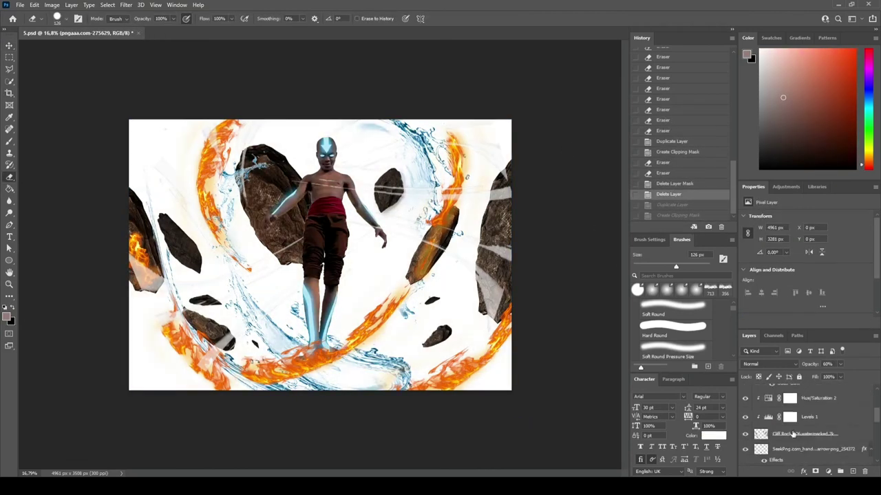
- Raise the rock tint's saturation to 86 and lower its lightness to -31
{"action": "left_click_drag", "start_coordinate": [785, 275], "coordinate": [863, 288]}
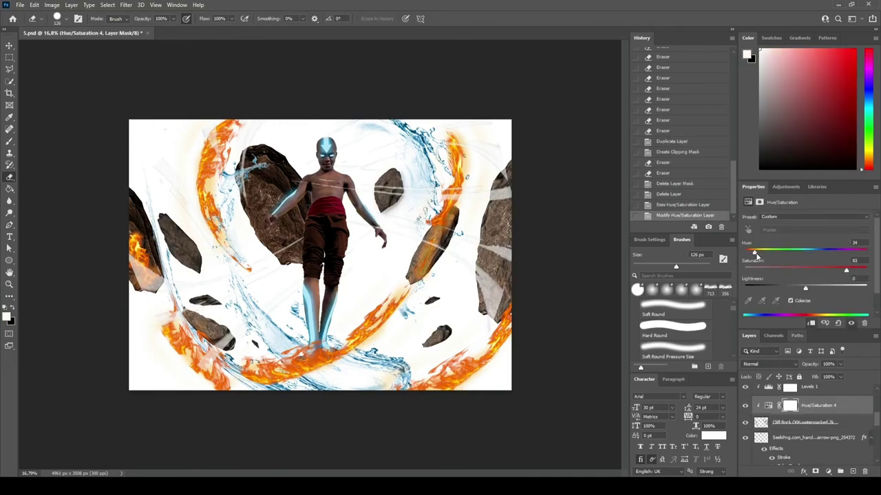
{"action": "left_click_drag", "start_coordinate": [755, 254], "coordinate": [757, 253]}
{"action": "left_click_drag", "start_coordinate": [805, 288], "coordinate": [786, 288]}
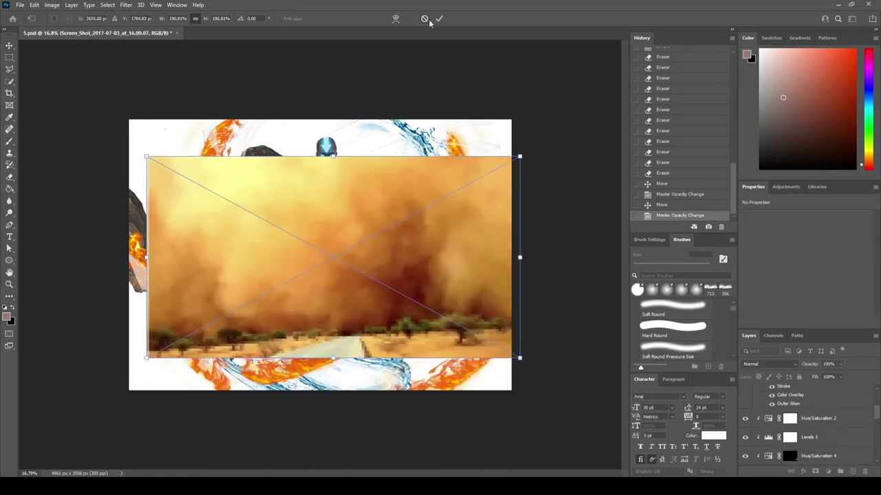
- Copy a rectangle of the sandstorm sky into its own layer below the figure, then scale it
{"action": "left_click_drag", "start_coordinate": [253, 209], "coordinate": [478, 313]}
{"action": "key", "text": "ctrl+c"}
{"action": "key", "text": "ctrl+v"}
{"action": "key", "text": "ctrl+["}
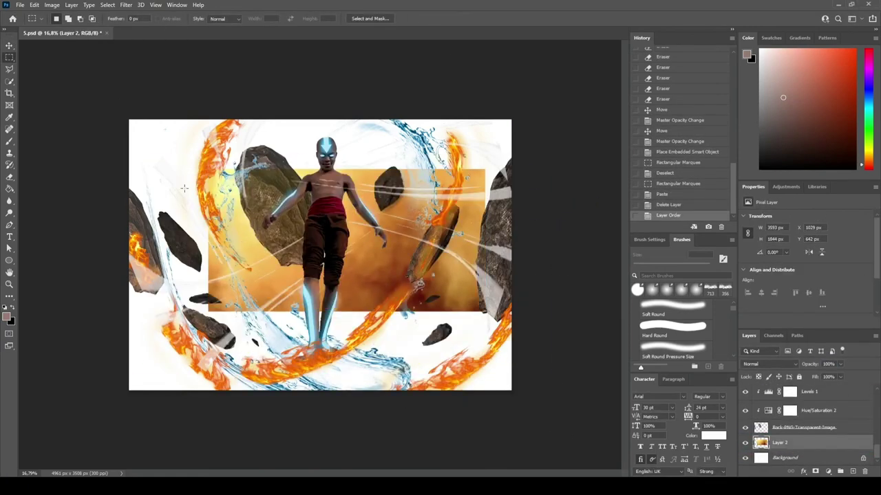
{"action": "key", "text": "ctrl+t"}
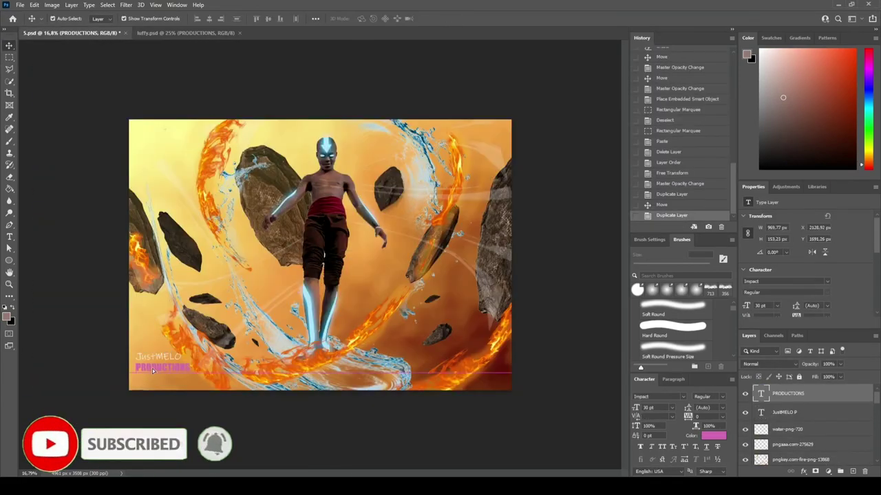
- Nudge PRODUCTIONS left, recolour both credit text layers pale blue, and fit the view
{"action": "left_click_drag", "start_coordinate": [152, 370], "coordinate": [146, 369]}
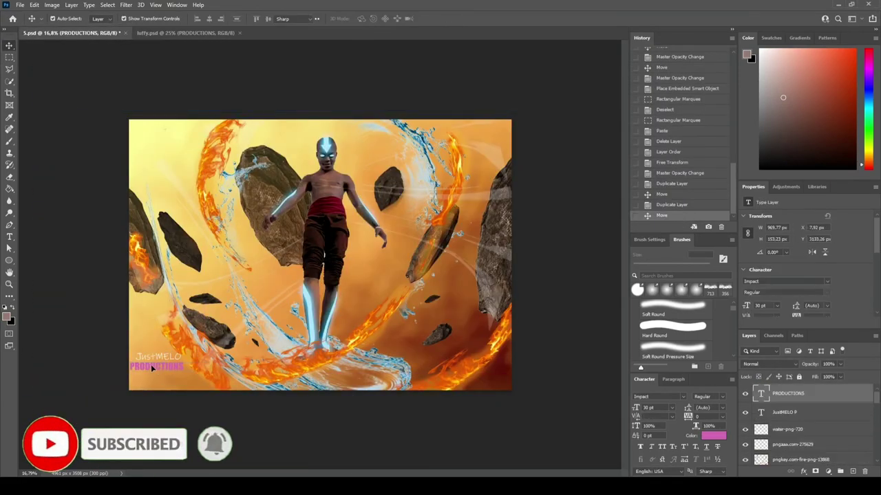
{"action": "key", "text": "t"}
{"action": "key", "text": "ctrl+Return"}
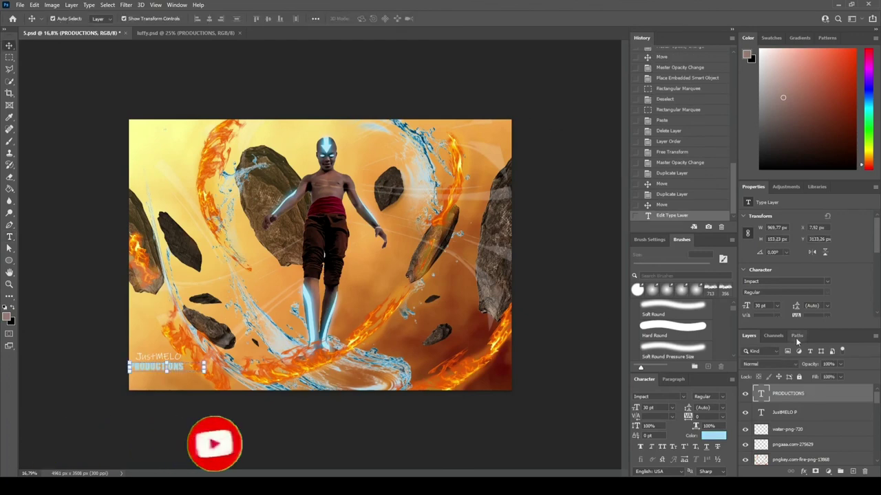
{"action": "key", "text": "i"}
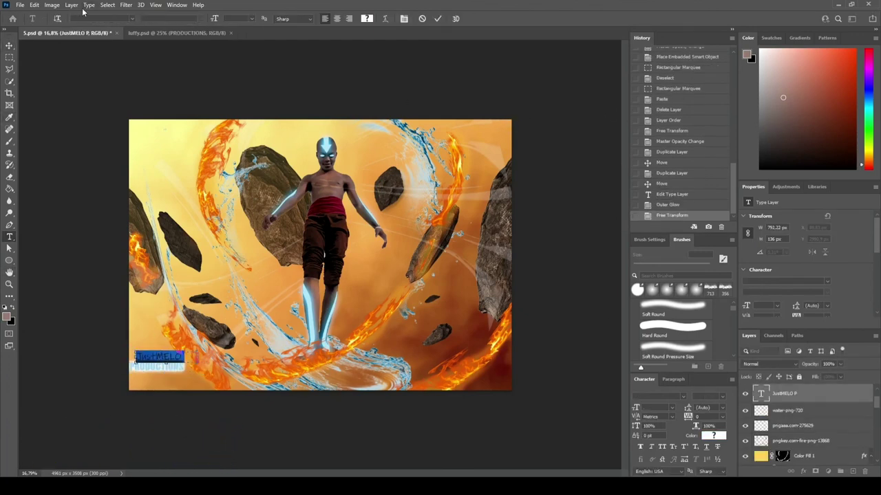
{"action": "key", "text": "ctrl+Return"}
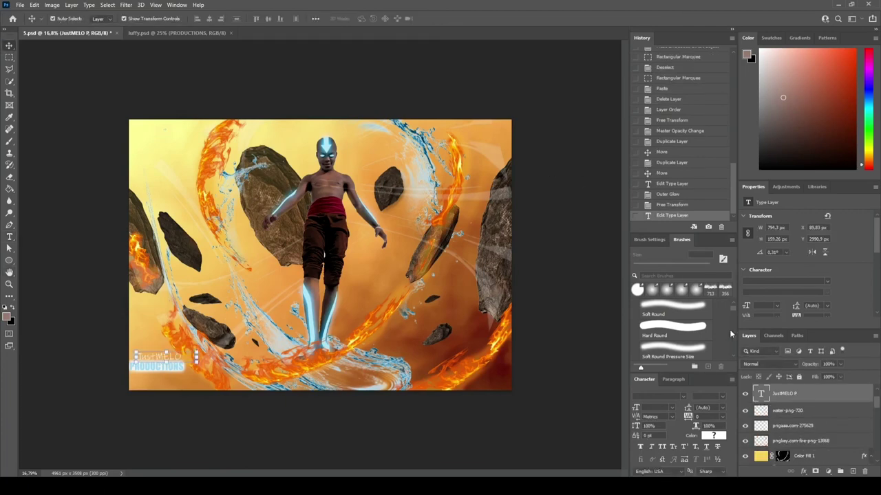
{"action": "left_click", "coordinate": [435, 103]}
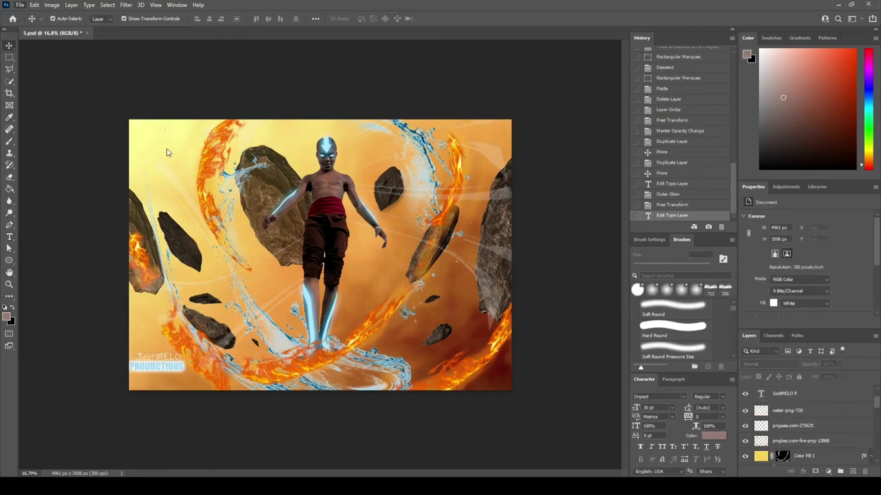
{"action": "key", "text": "ctrl+0"}
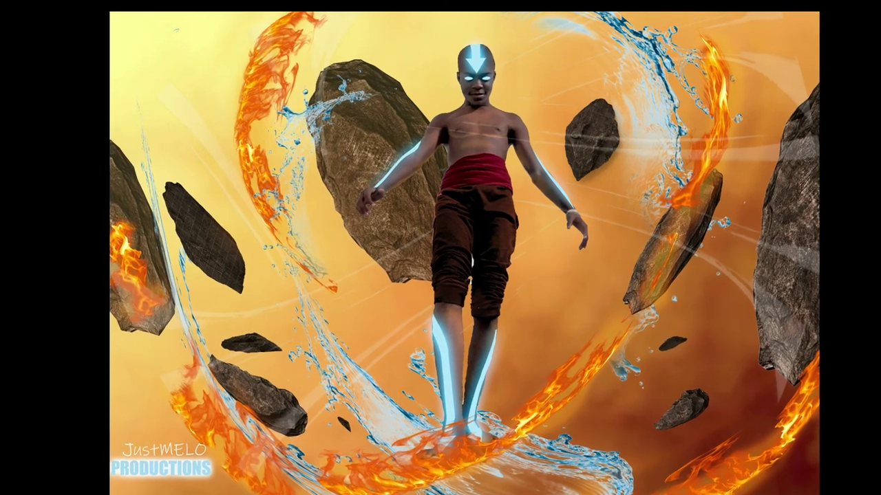